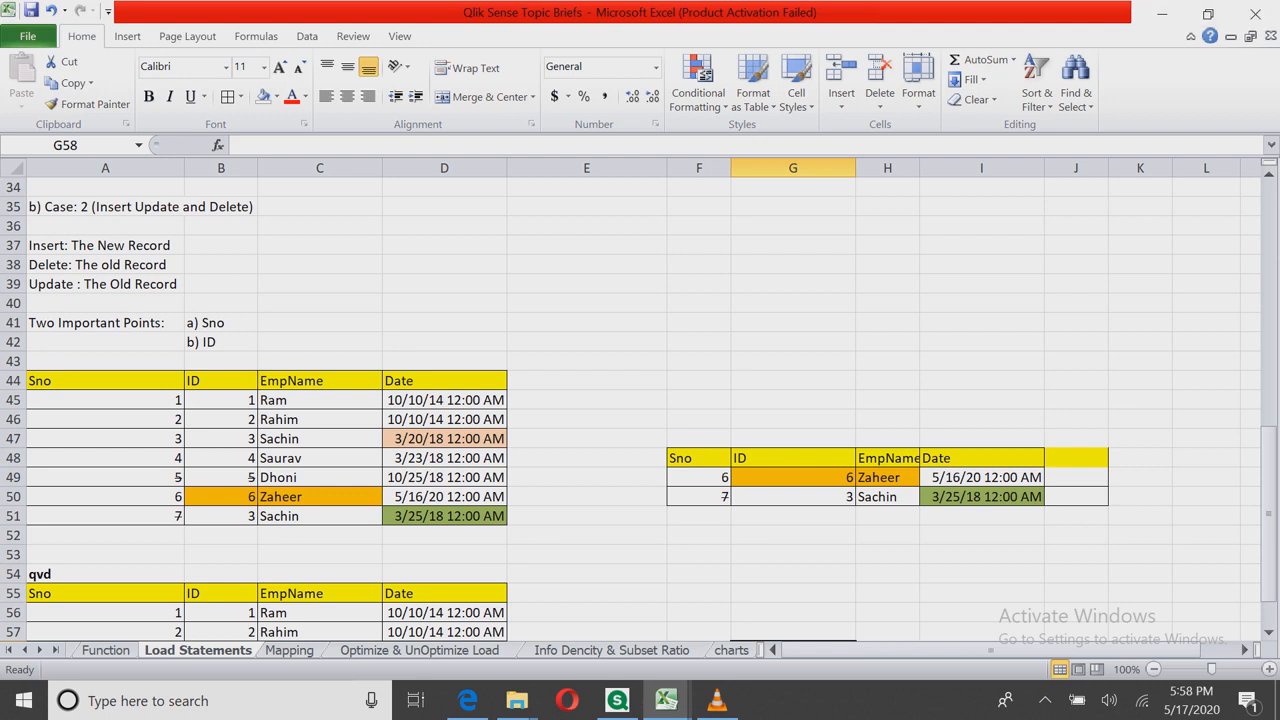
# Step: Clear the contents of the last two records, Sno 6 and 7, from the source table (A50:D52)
pyautogui.click(793, 574)
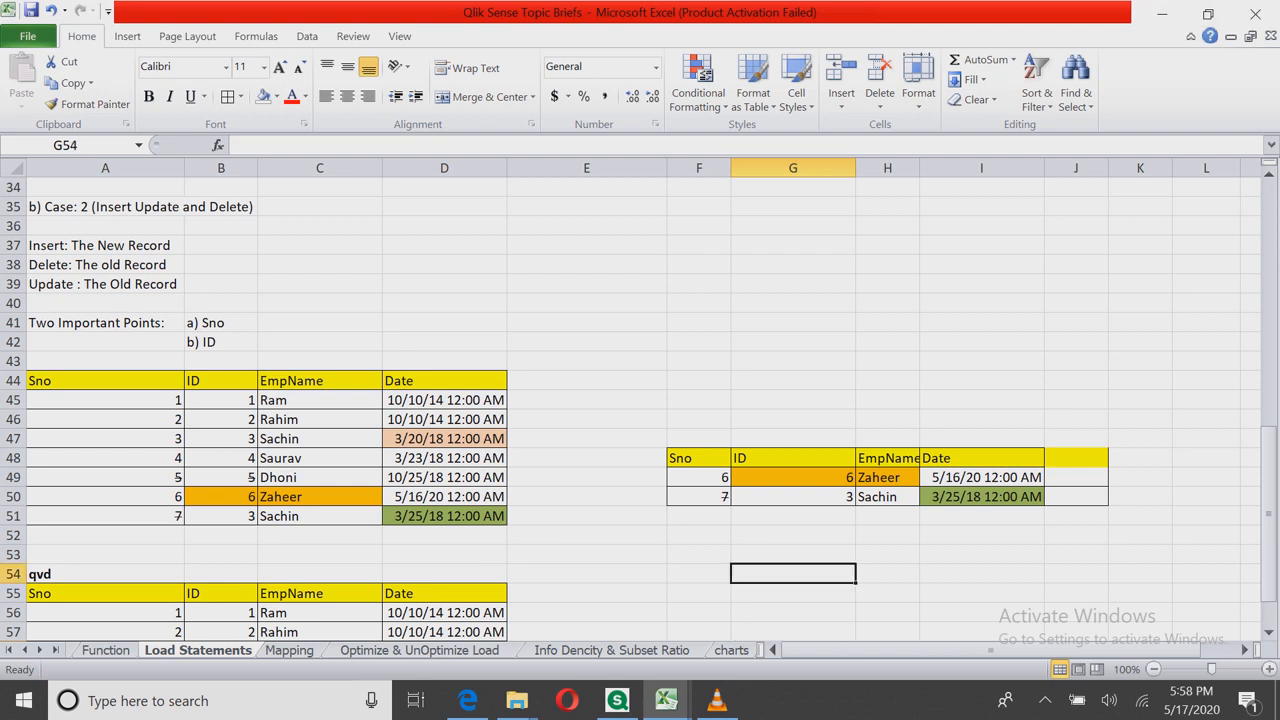
pyautogui.moveTo(105, 497); pyautogui.dragTo(444, 535)
pyautogui.press('Delete')
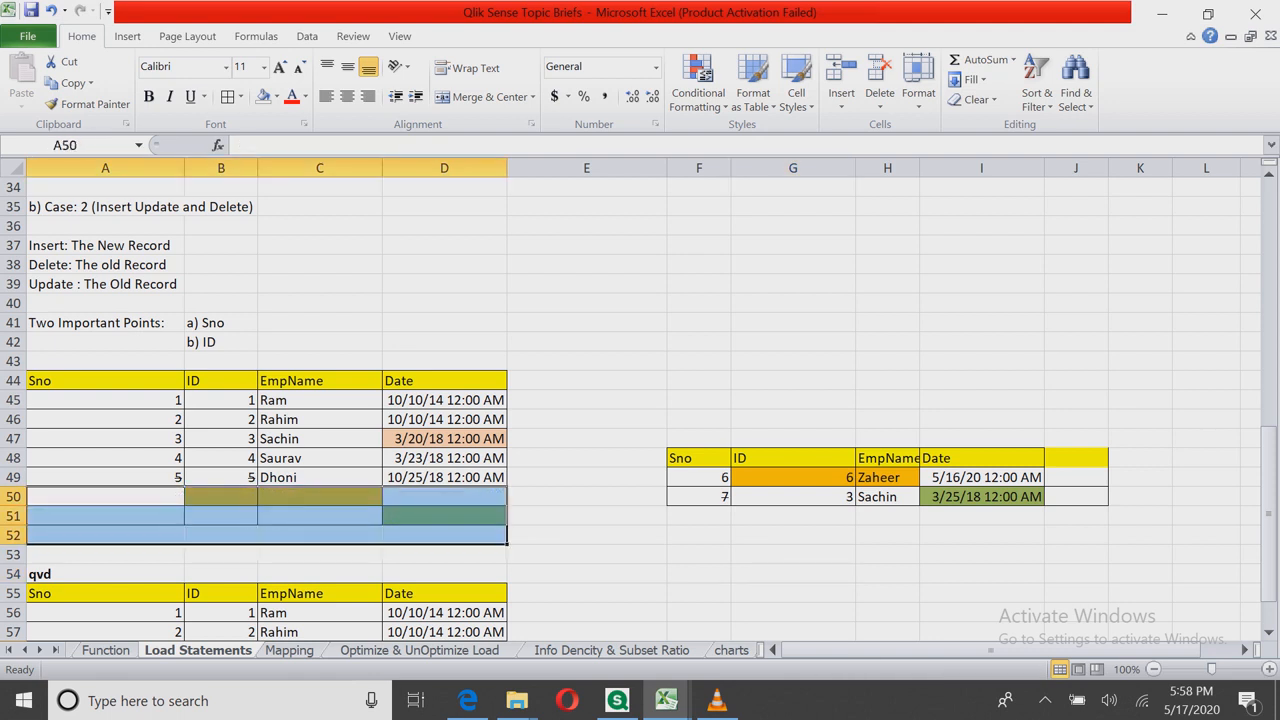
pyautogui.click(587, 516)
# Step: Copy the new and updated records from F49:I50 into the source table starting at A50
pyautogui.moveTo(105, 380); pyautogui.dragTo(444, 477)
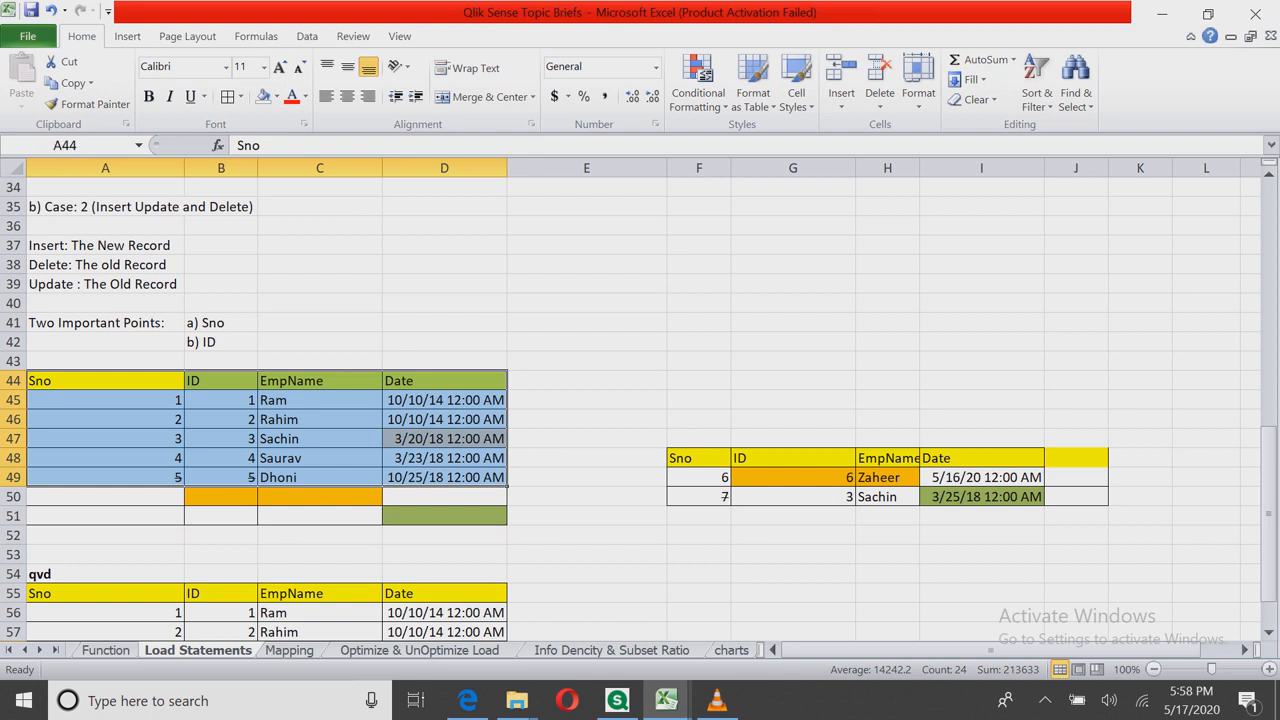
pyautogui.scroll(-1, 320, 400)
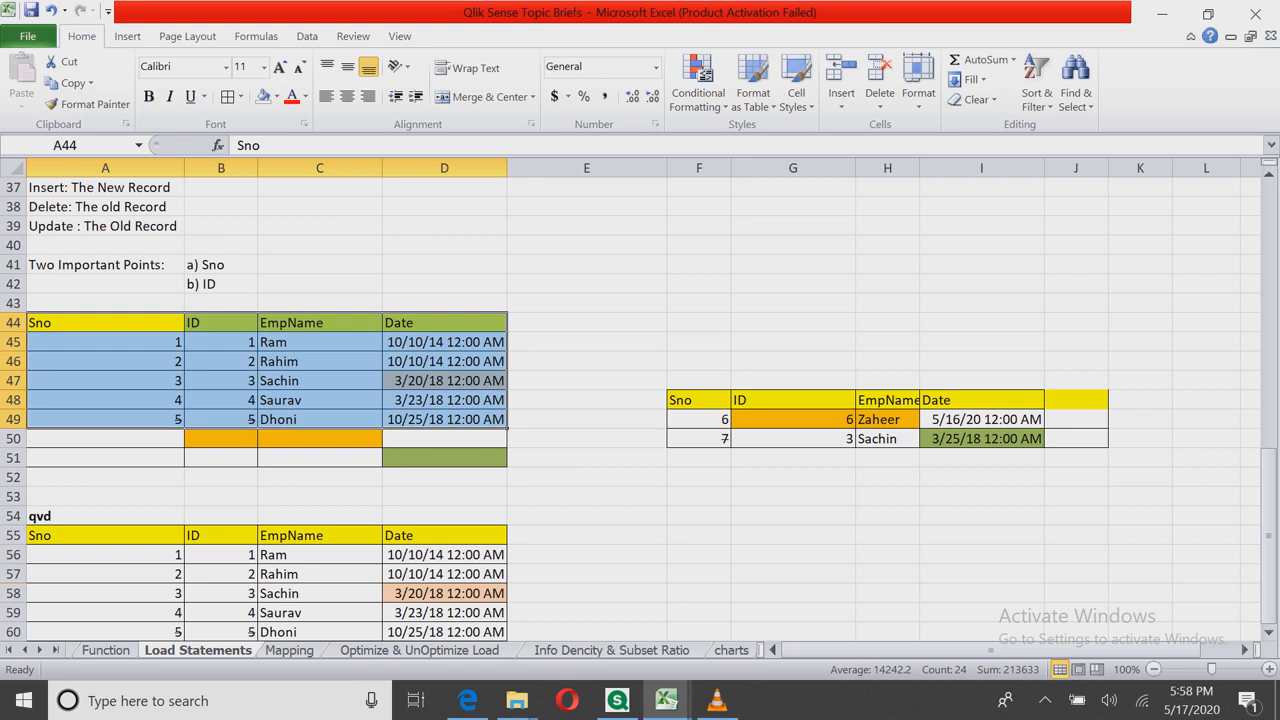
pyautogui.scroll(-2, 320, 400)
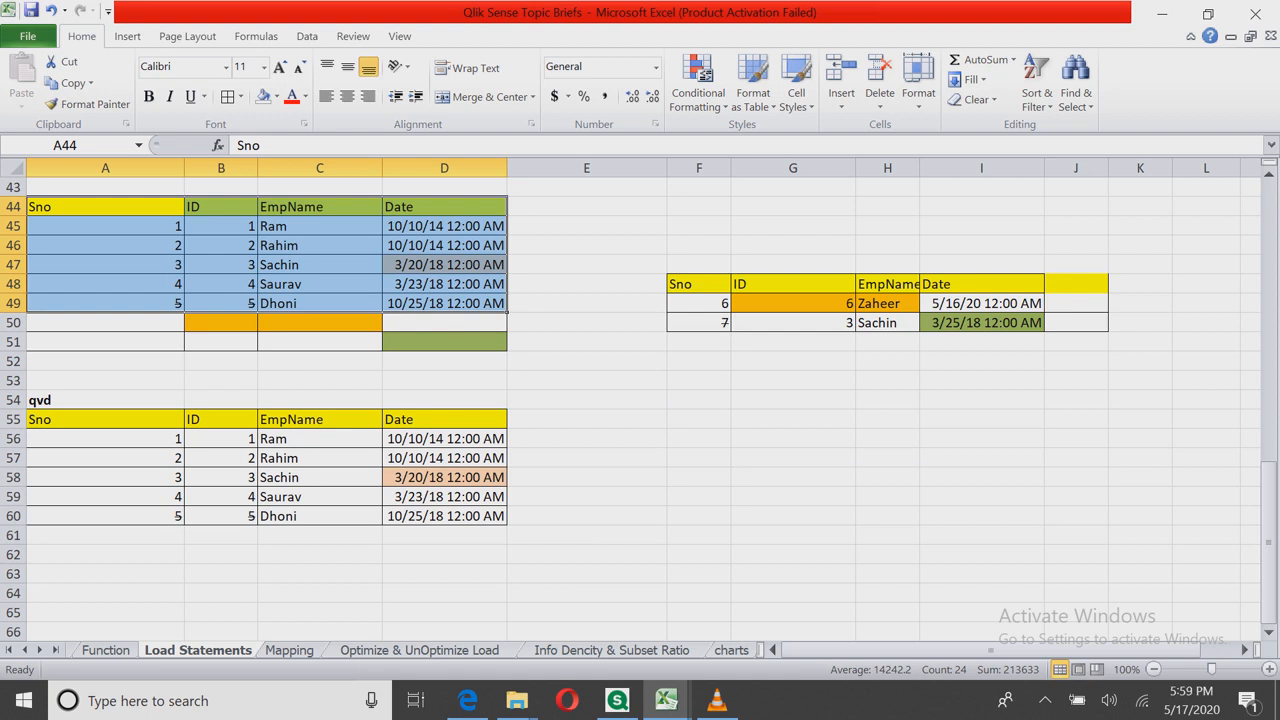
pyautogui.scroll(1, 640, 400)
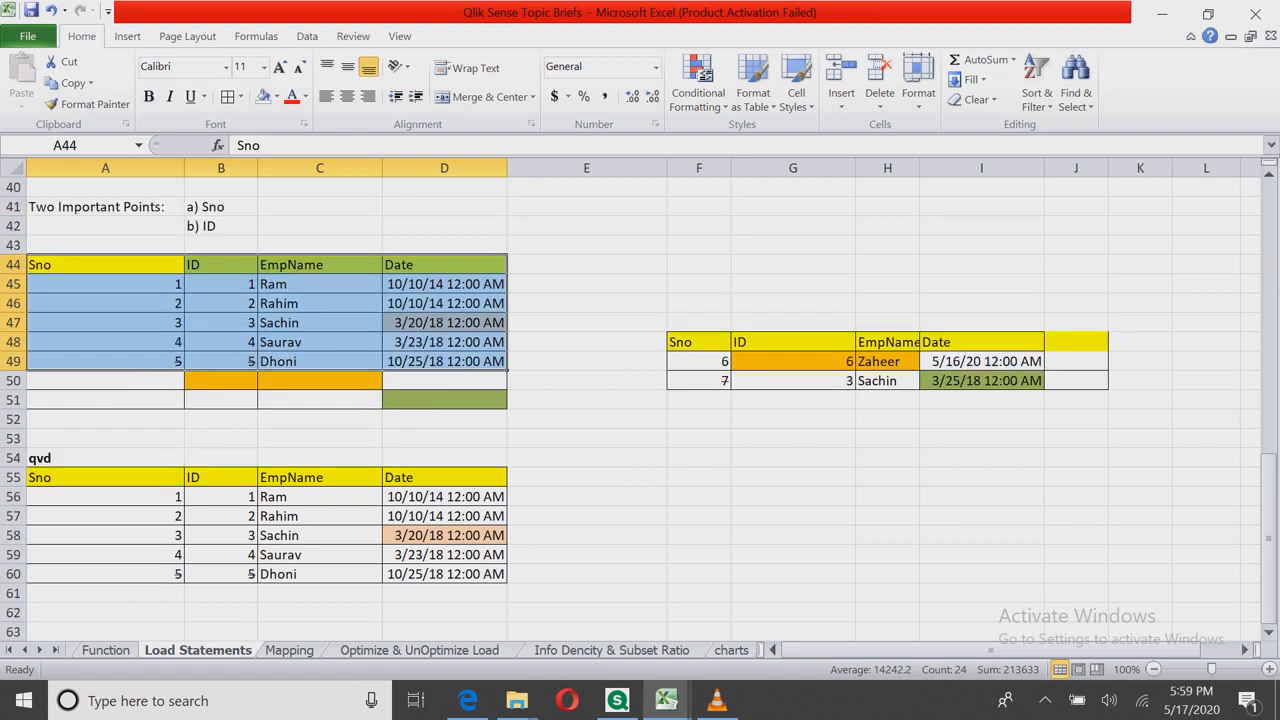
pyautogui.click(699, 342)
pyautogui.moveTo(700, 361); pyautogui.dragTo(1000, 382)
pyautogui.hotkey('ctrl', 'c')
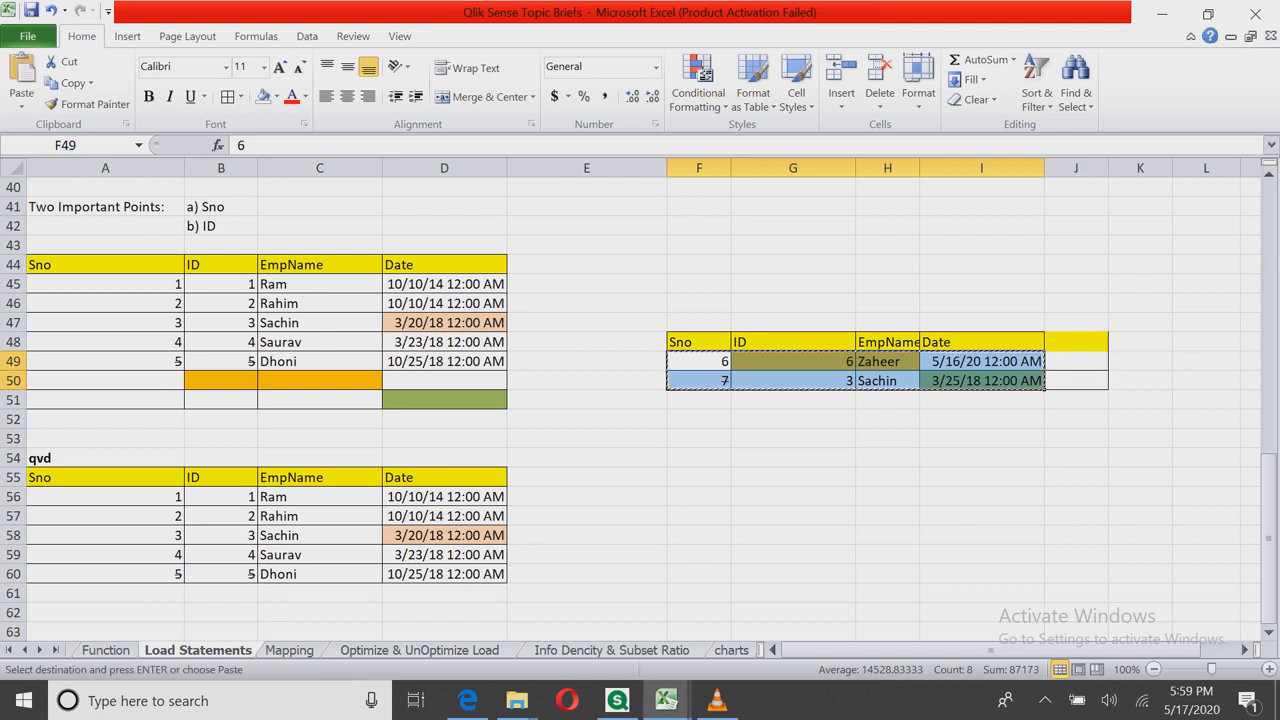
pyautogui.click(105, 381)
pyautogui.hotkey('ctrl', 'v')
pyautogui.click(320, 438)
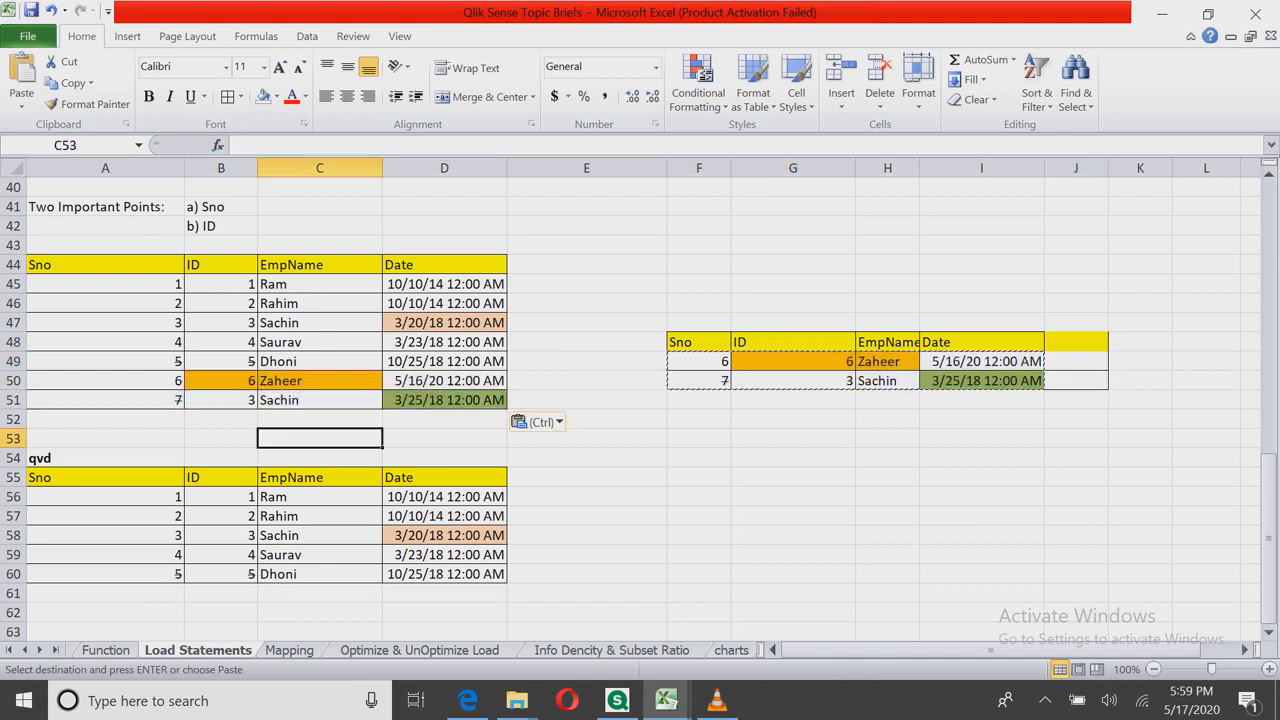
# Step: Examine the inserted record in row 50 and the updated record in row 51 against the original ID 3 record in row 47
pyautogui.moveTo(120, 381); pyautogui.dragTo(444, 381)
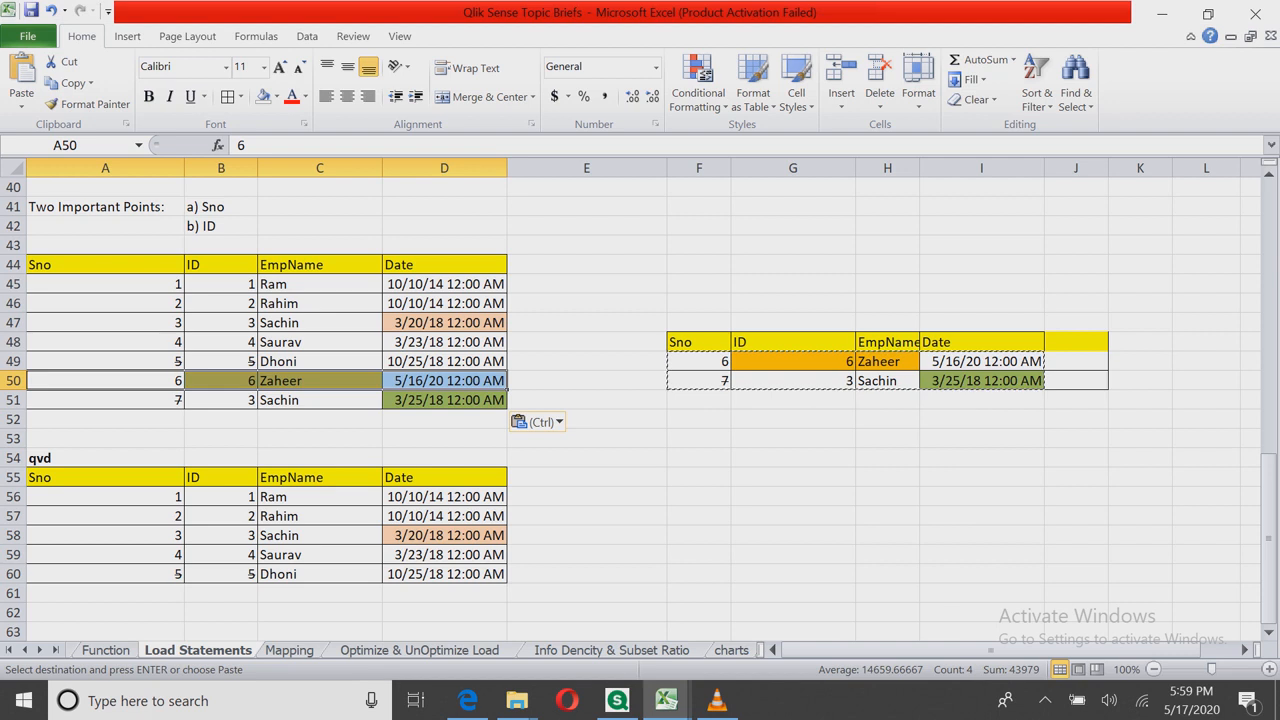
pyautogui.moveTo(120, 400); pyautogui.dragTo(444, 400)
pyautogui.click(221, 400)
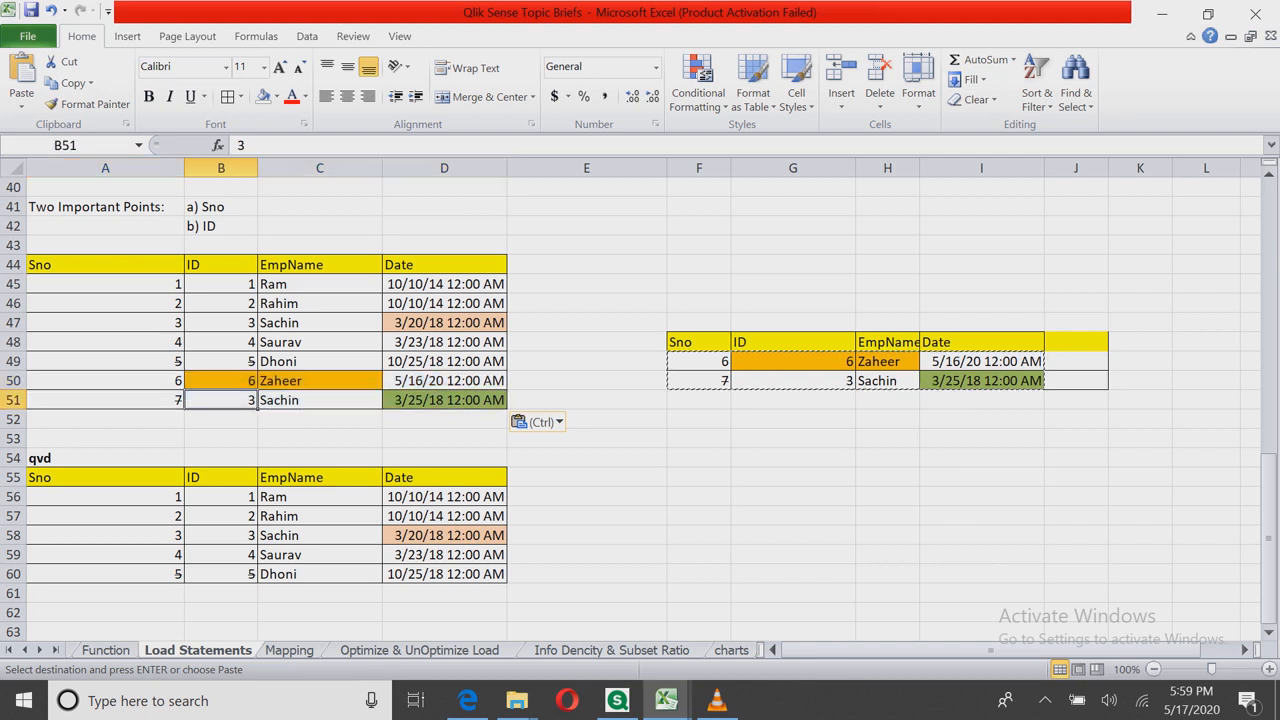
pyautogui.click(320, 400)
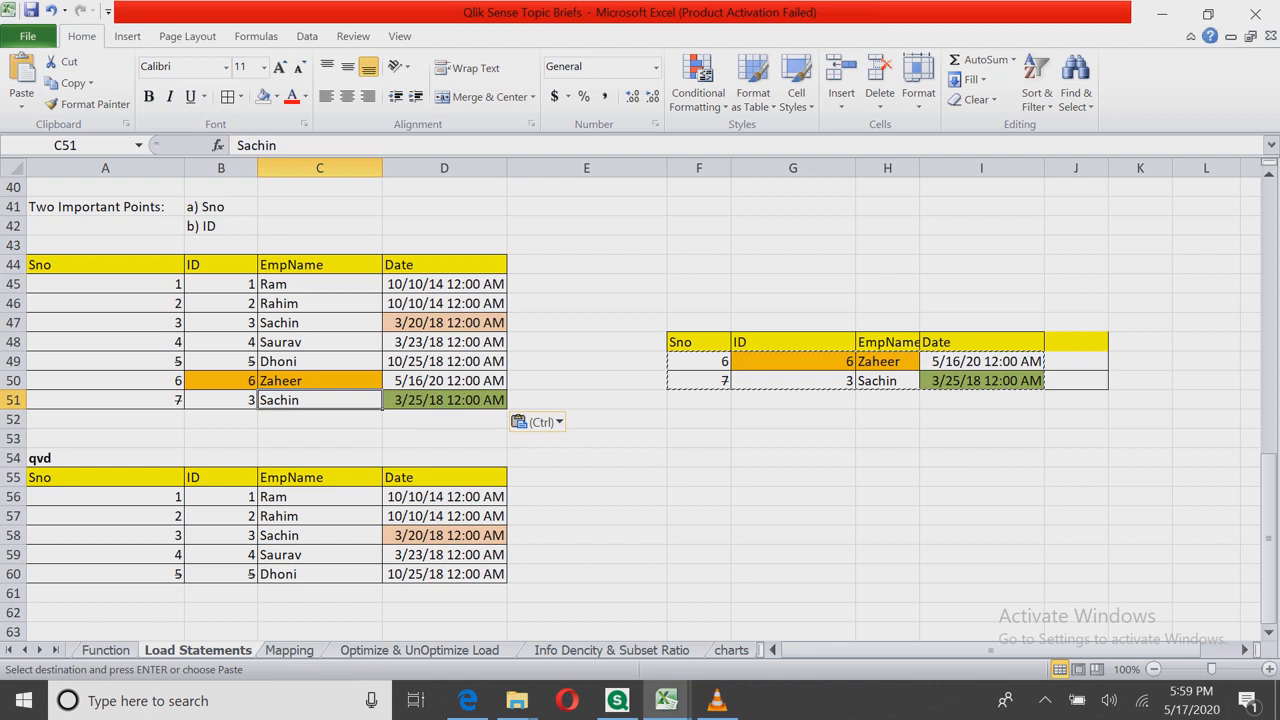
pyautogui.click(320, 438)
pyautogui.moveTo(105, 380); pyautogui.dragTo(444, 400)
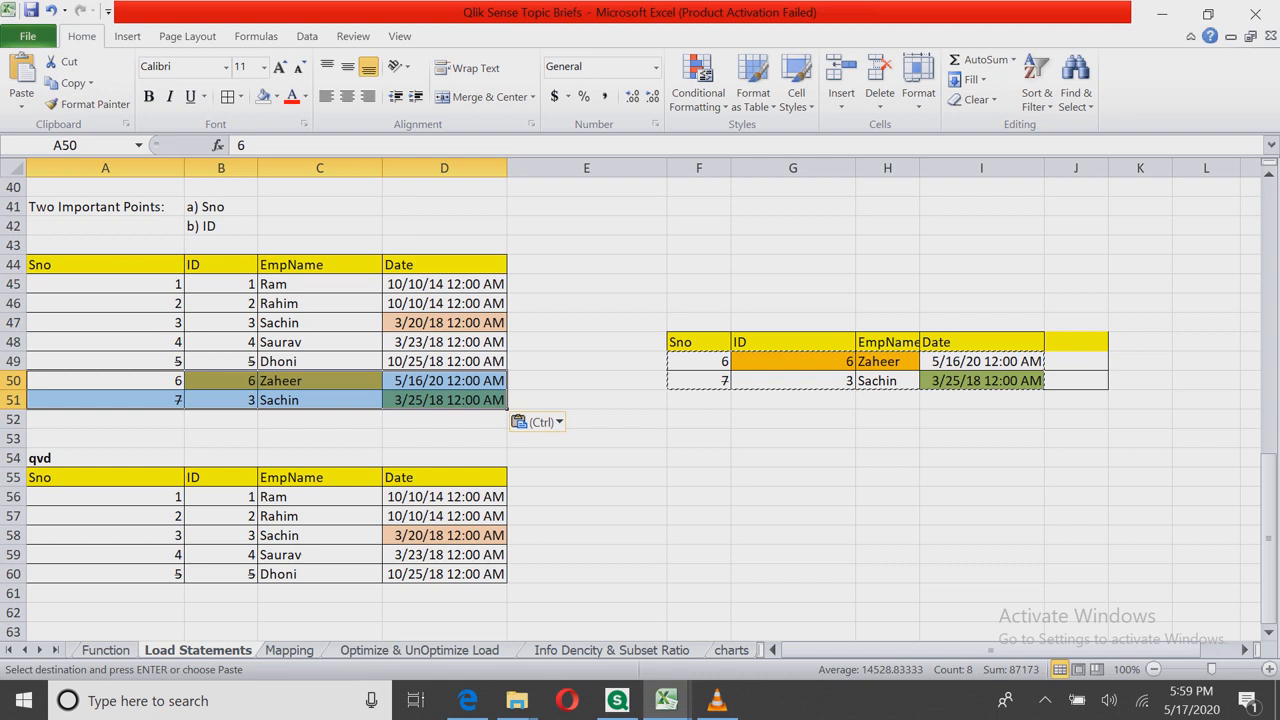
pyautogui.click(105, 381)
pyautogui.moveTo(105, 381); pyautogui.dragTo(444, 382)
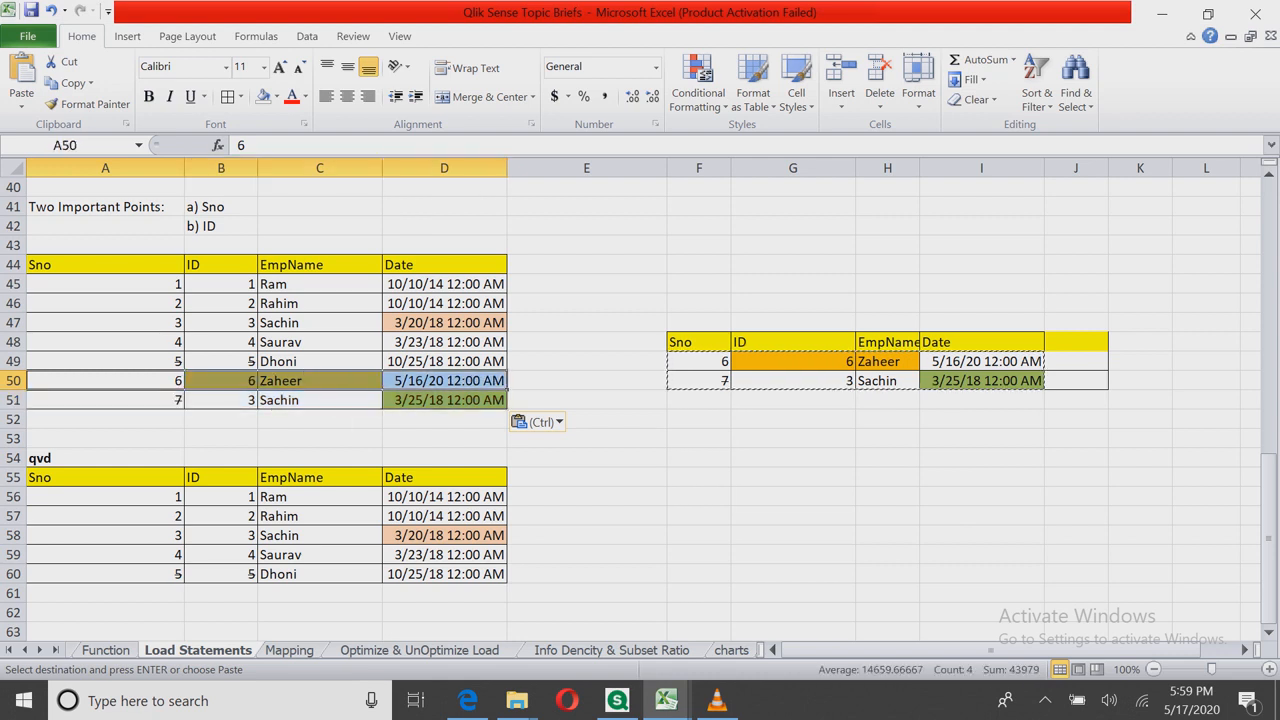
pyautogui.moveTo(105, 323); pyautogui.dragTo(444, 323)
pyautogui.click(105, 400)
pyautogui.moveTo(105, 400); pyautogui.dragTo(444, 400)
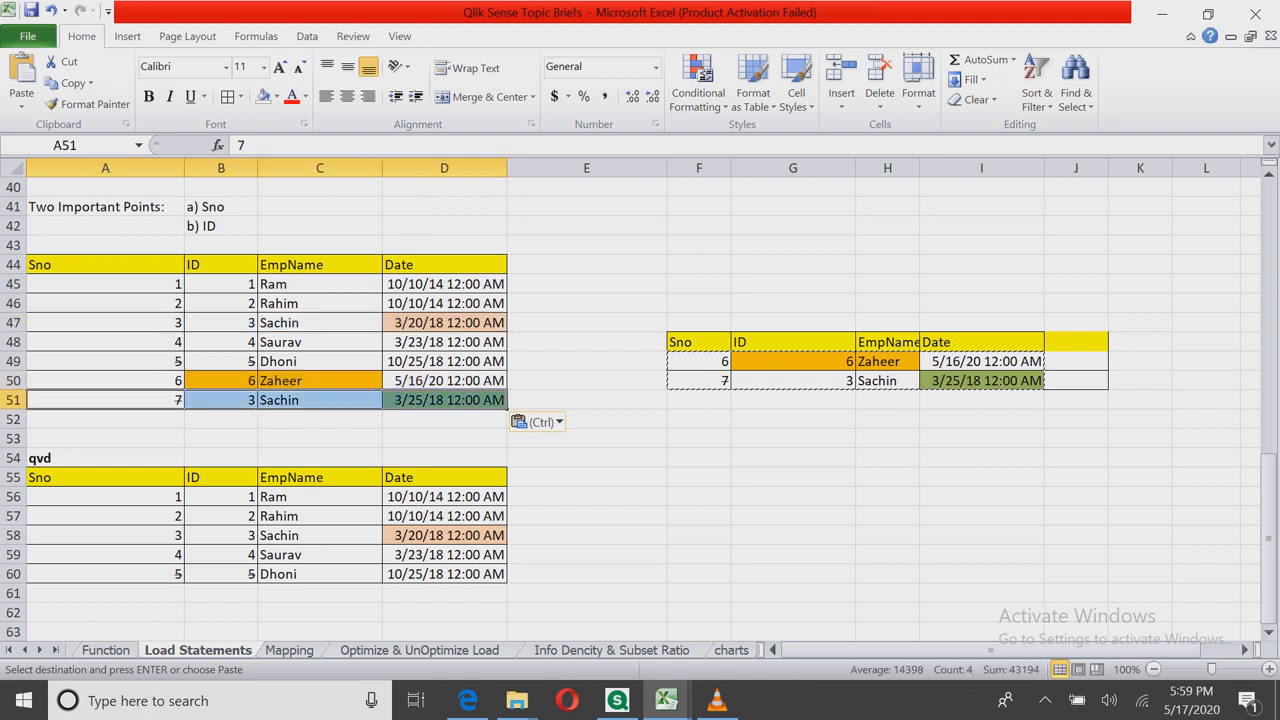
pyautogui.click(320, 438)
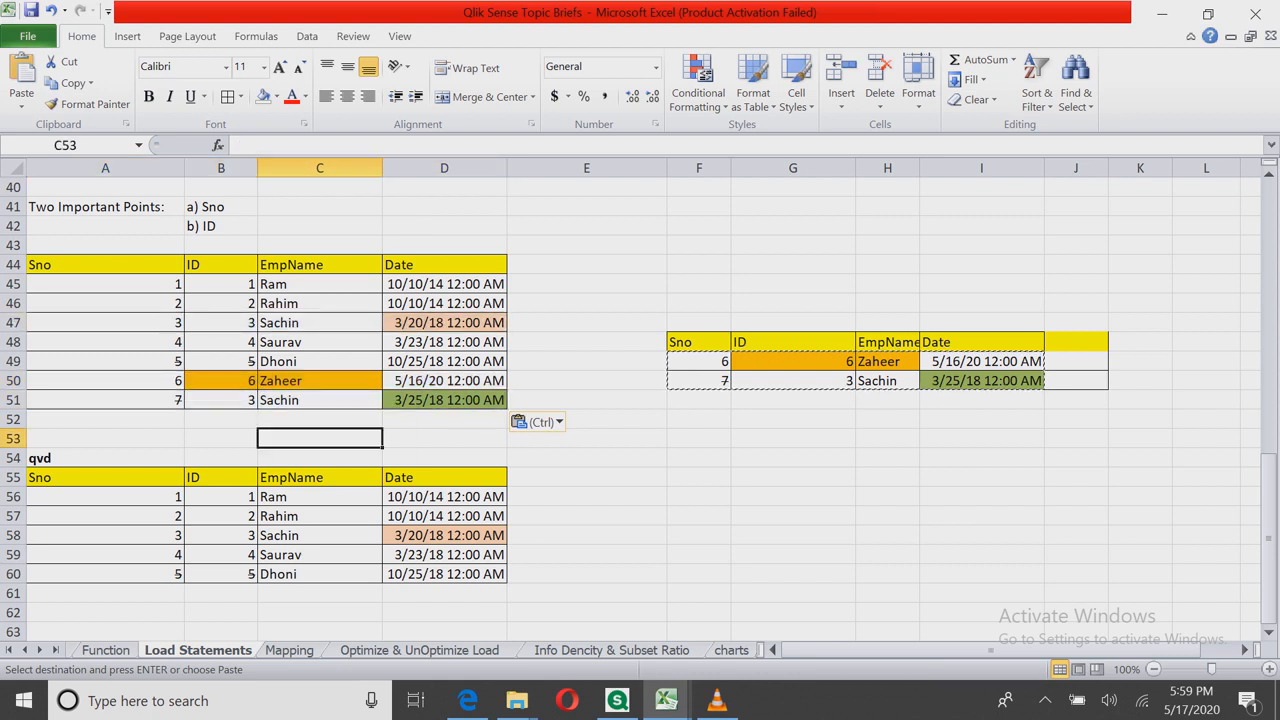
# Step: Compare the source table's first five records with the qvd table, checking the qvd ID column and its first records
pyautogui.moveTo(105, 264); pyautogui.dragTo(444, 361)
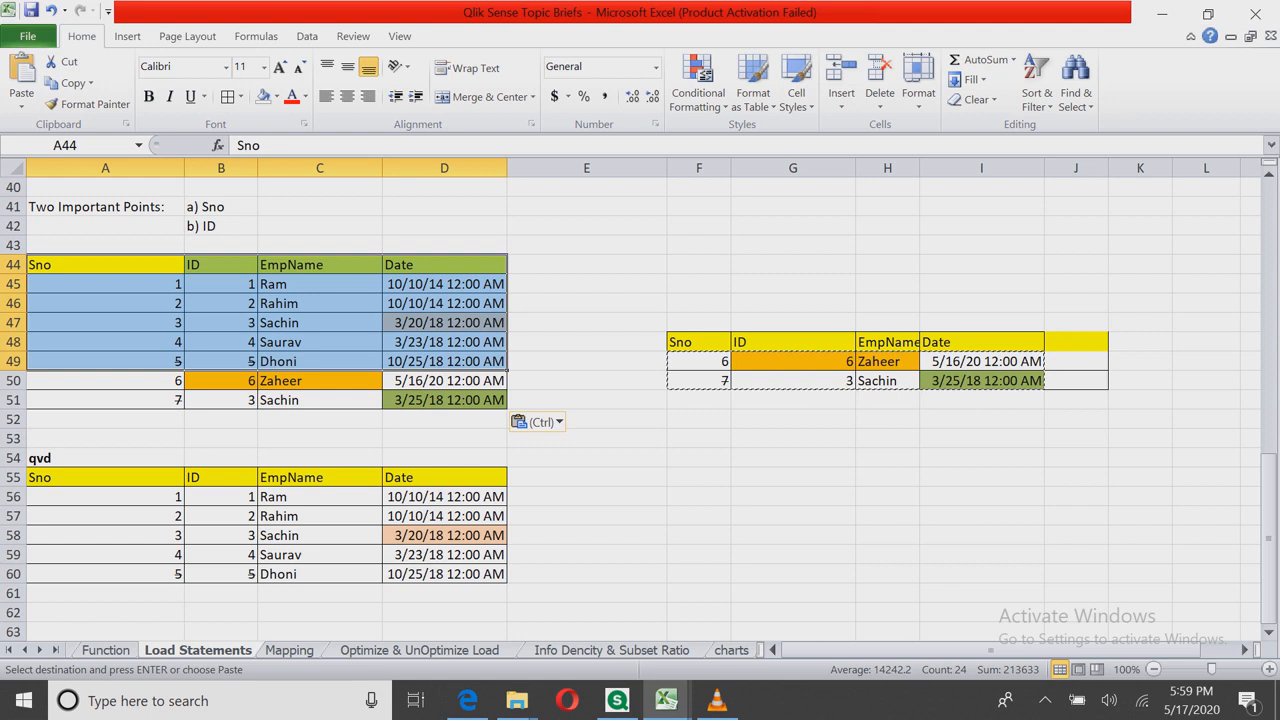
pyautogui.moveTo(105, 477); pyautogui.dragTo(444, 574)
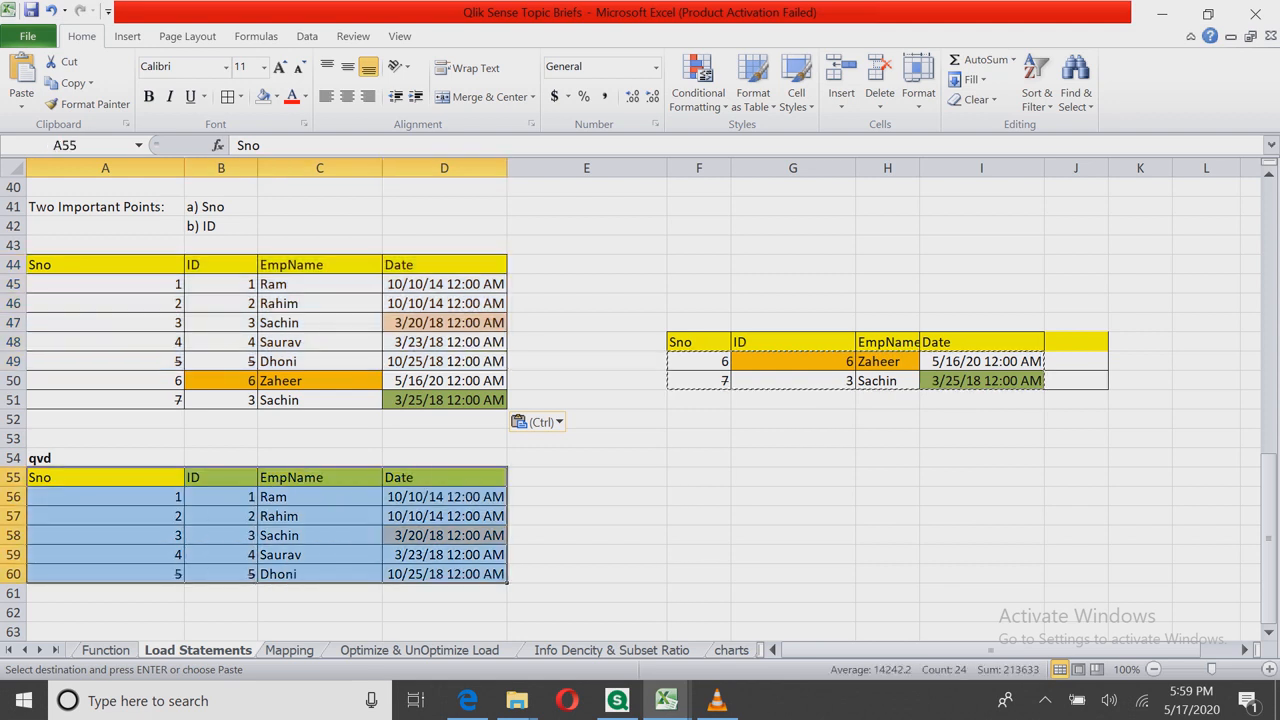
pyautogui.click(319, 458)
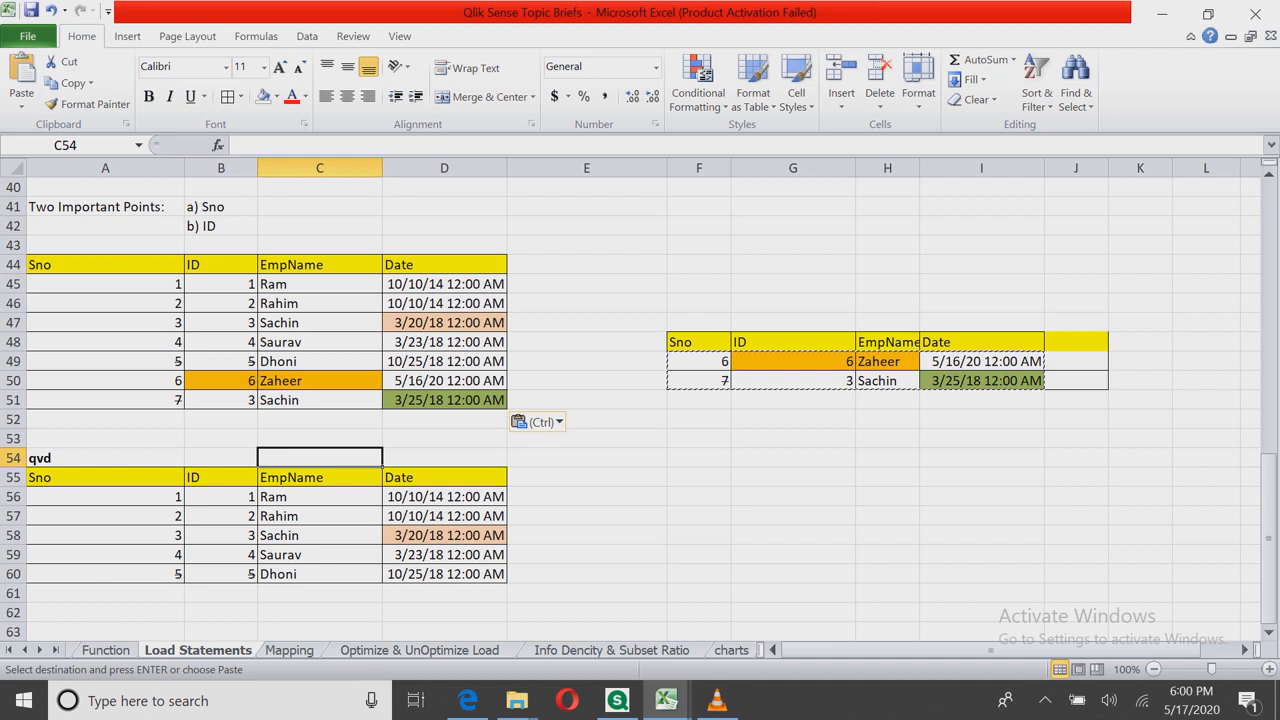
pyautogui.scroll(-1, 640, 400)
pyautogui.moveTo(105, 439); pyautogui.dragTo(444, 535)
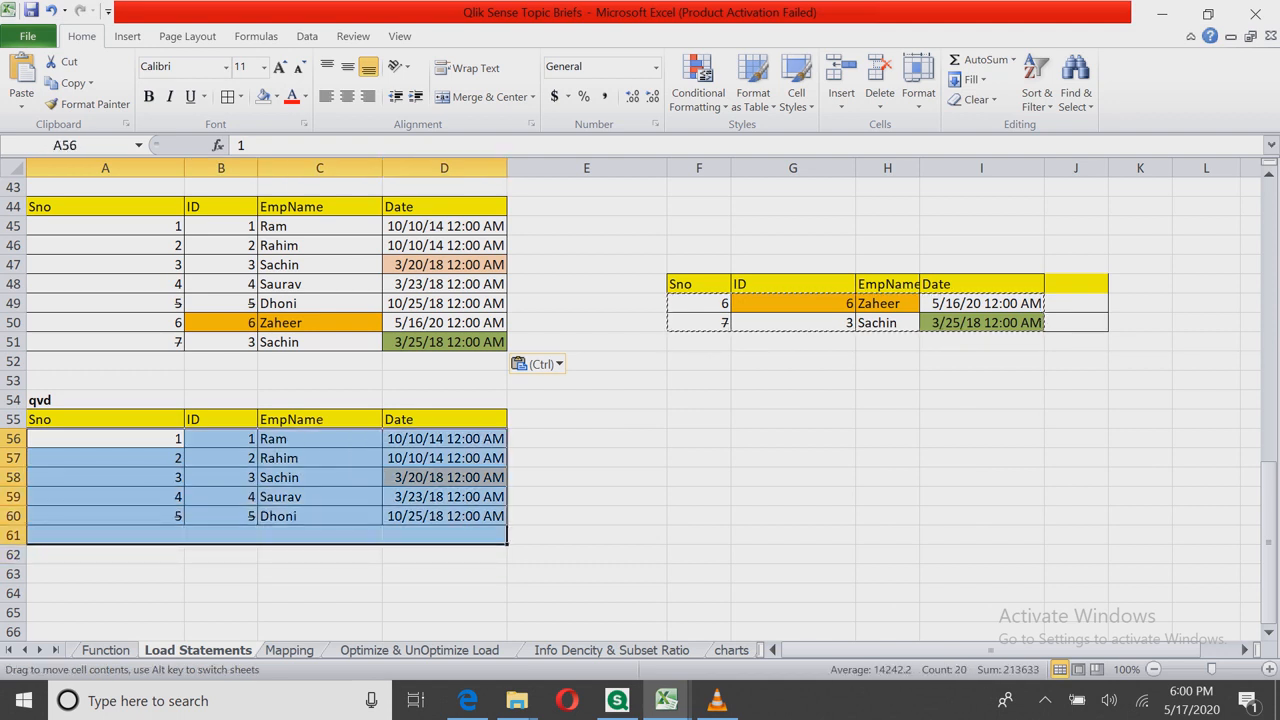
pyautogui.click(221, 555)
pyautogui.click(221, 439)
pyautogui.moveTo(221, 439); pyautogui.dragTo(221, 516)
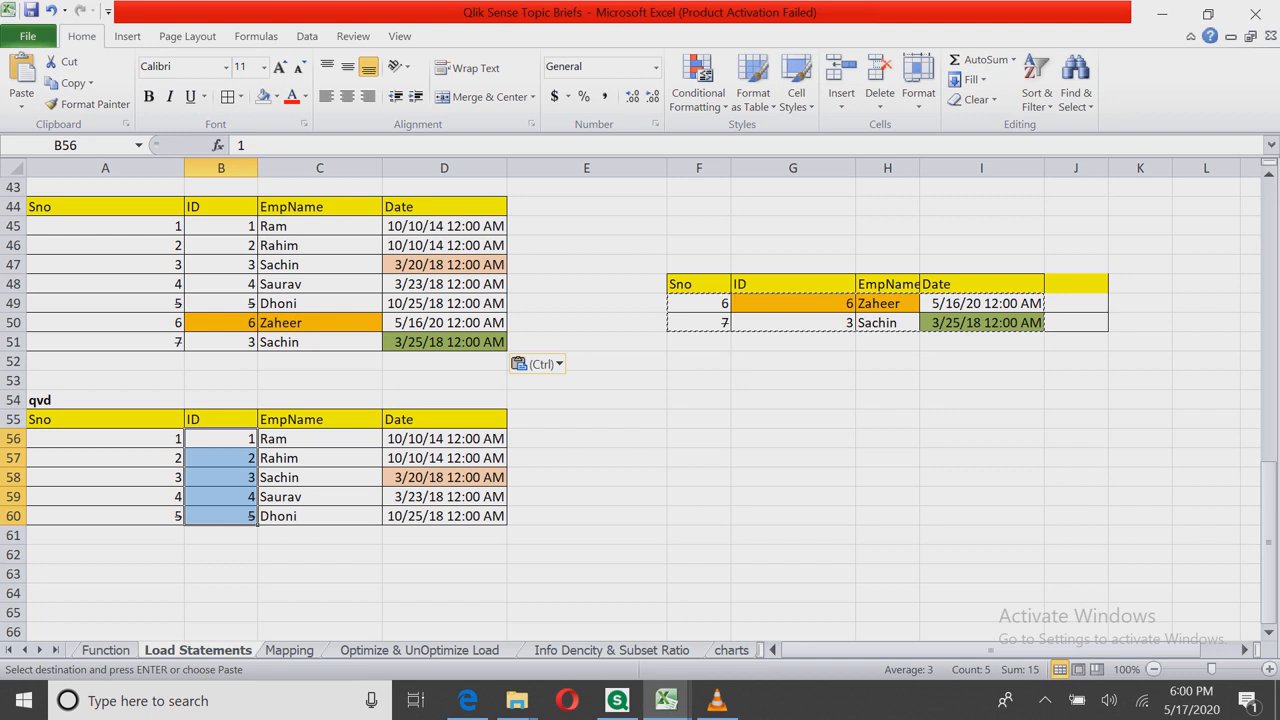
pyautogui.moveTo(120, 439); pyautogui.dragTo(444, 458)
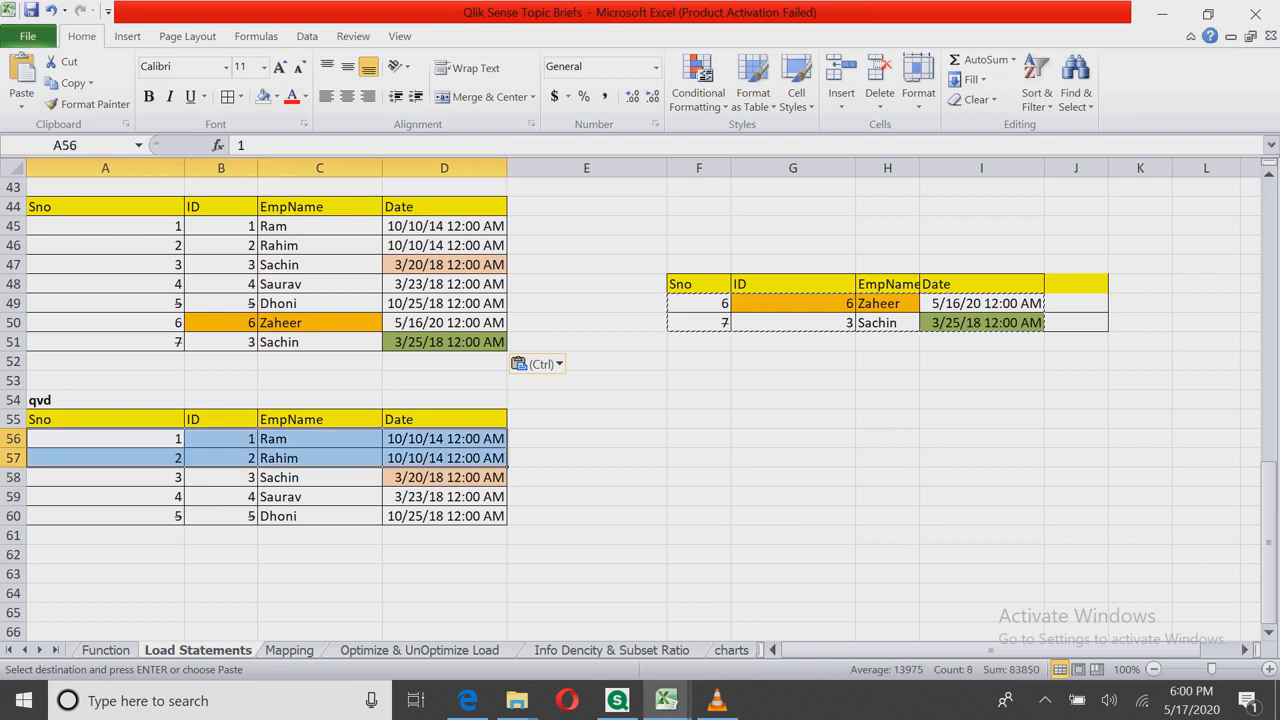
# Step: Enter the variable note v=5 in cell G59
pyautogui.click(793, 497)
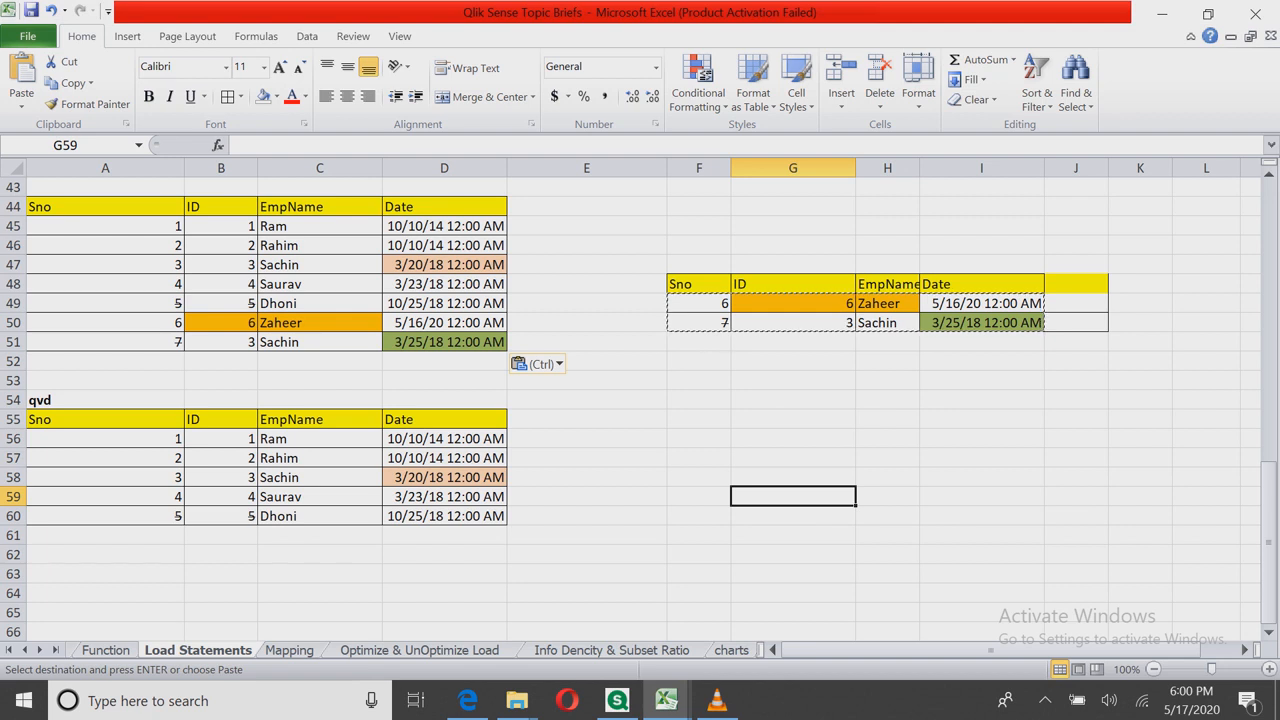
pyautogui.write('v=')
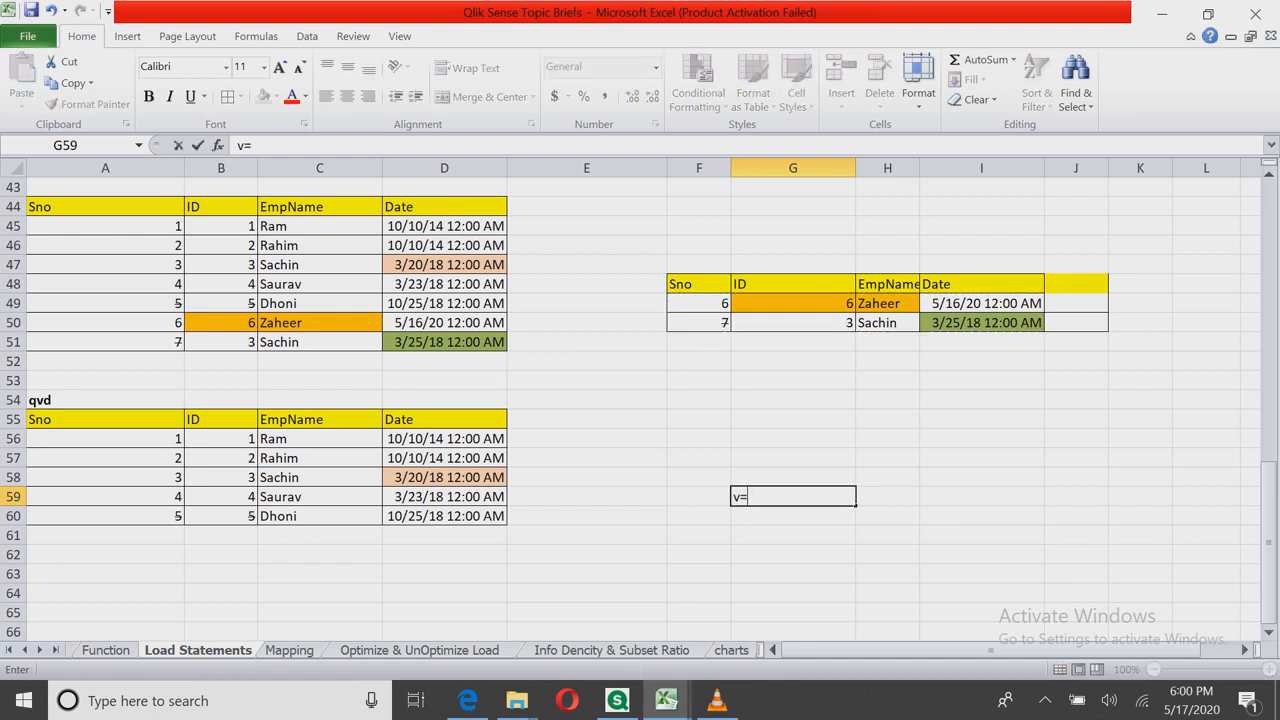
pyautogui.write('5')
pyautogui.click(793, 458)
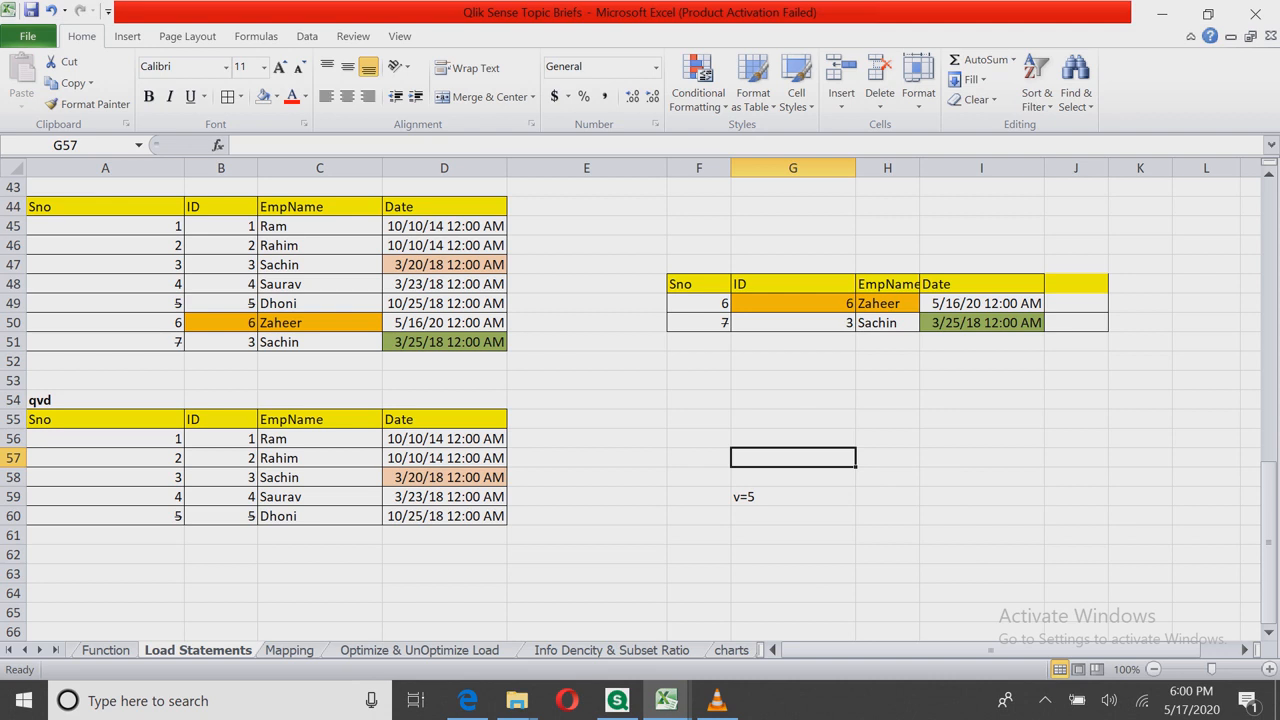
# Step: Check the source table's Sno values against the v=5 note, focusing on the records in rows 50 and 51
pyautogui.moveTo(105, 226); pyautogui.dragTo(444, 342)
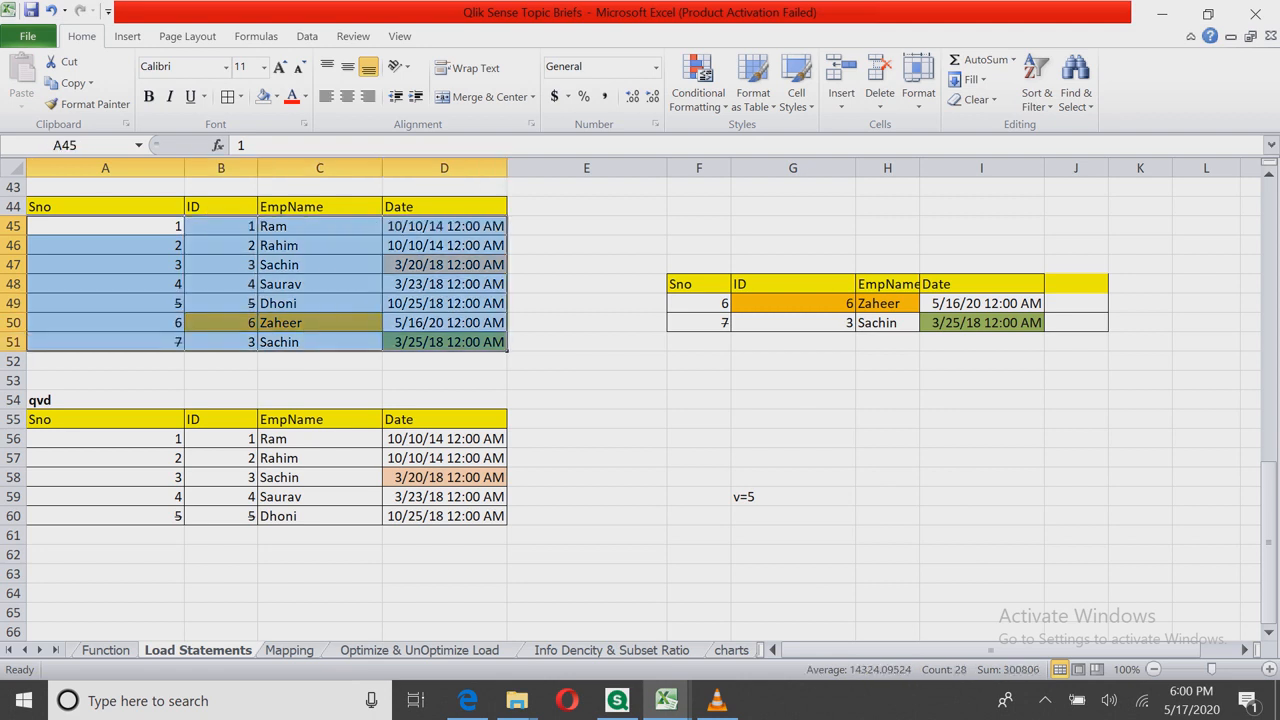
pyautogui.click(793, 497)
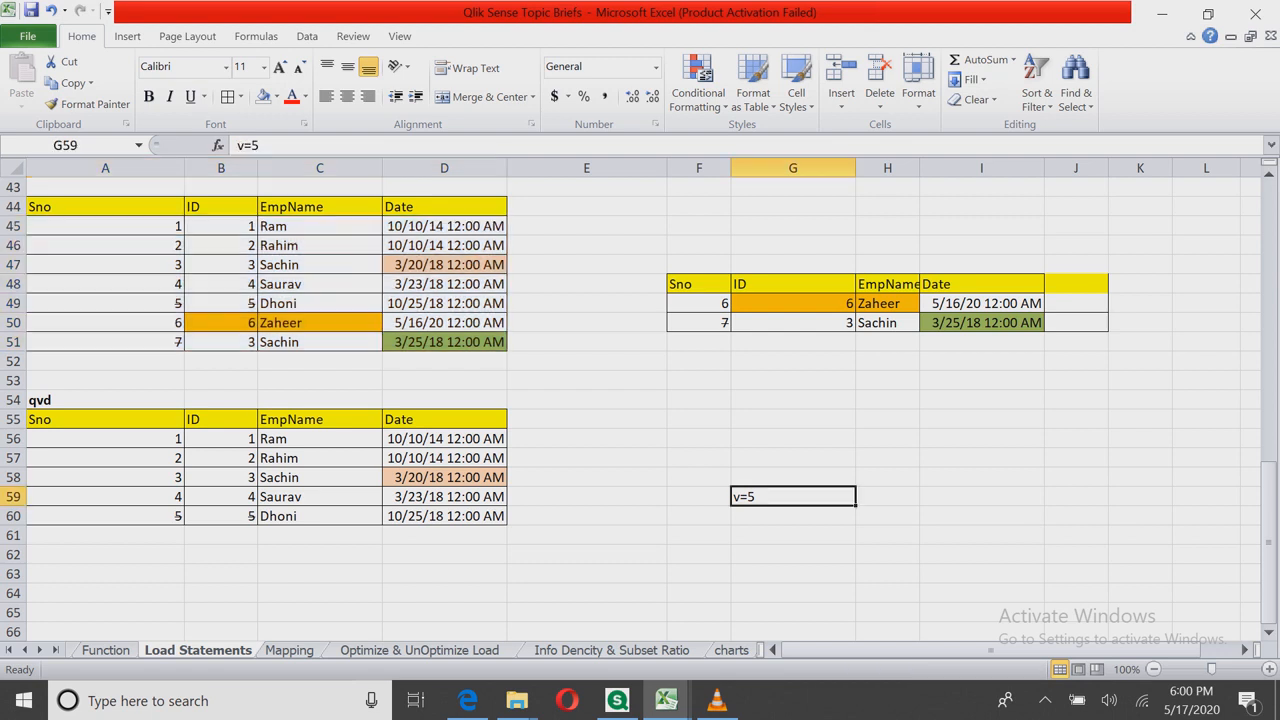
pyautogui.click(105, 207)
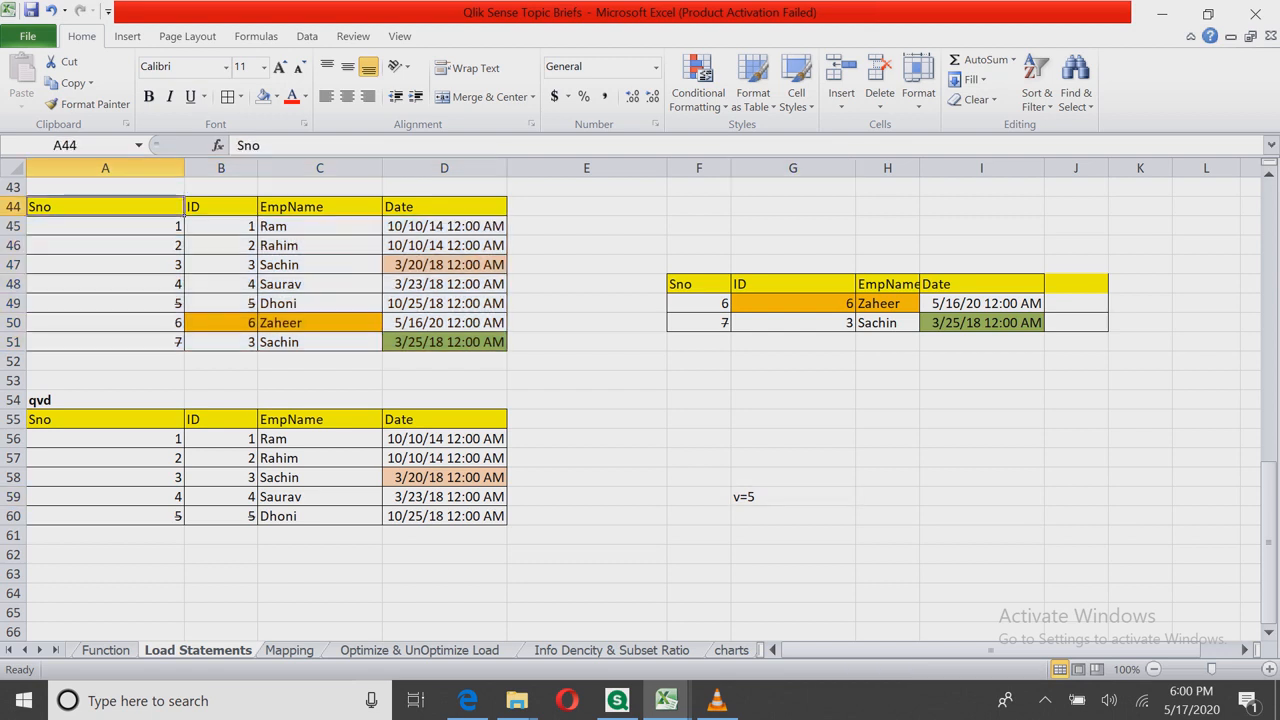
pyautogui.click(793, 497)
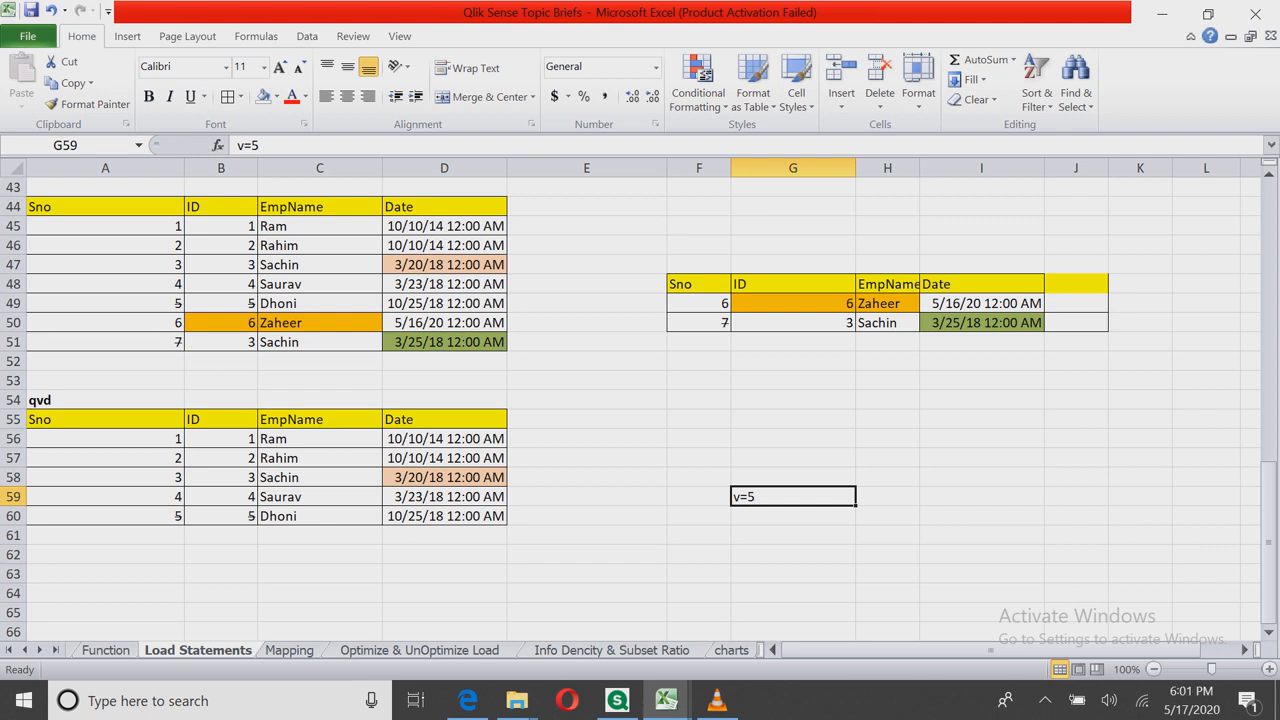
pyautogui.moveTo(105, 323); pyautogui.dragTo(445, 342)
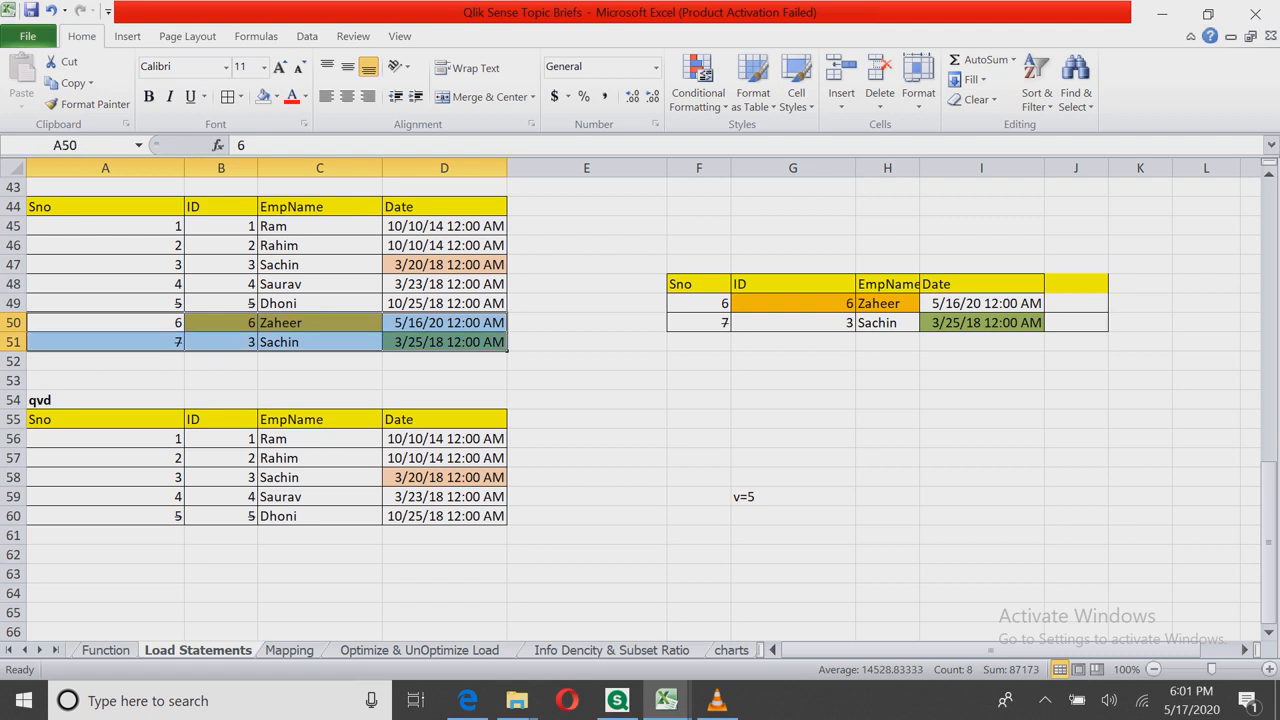
pyautogui.click(586, 380)
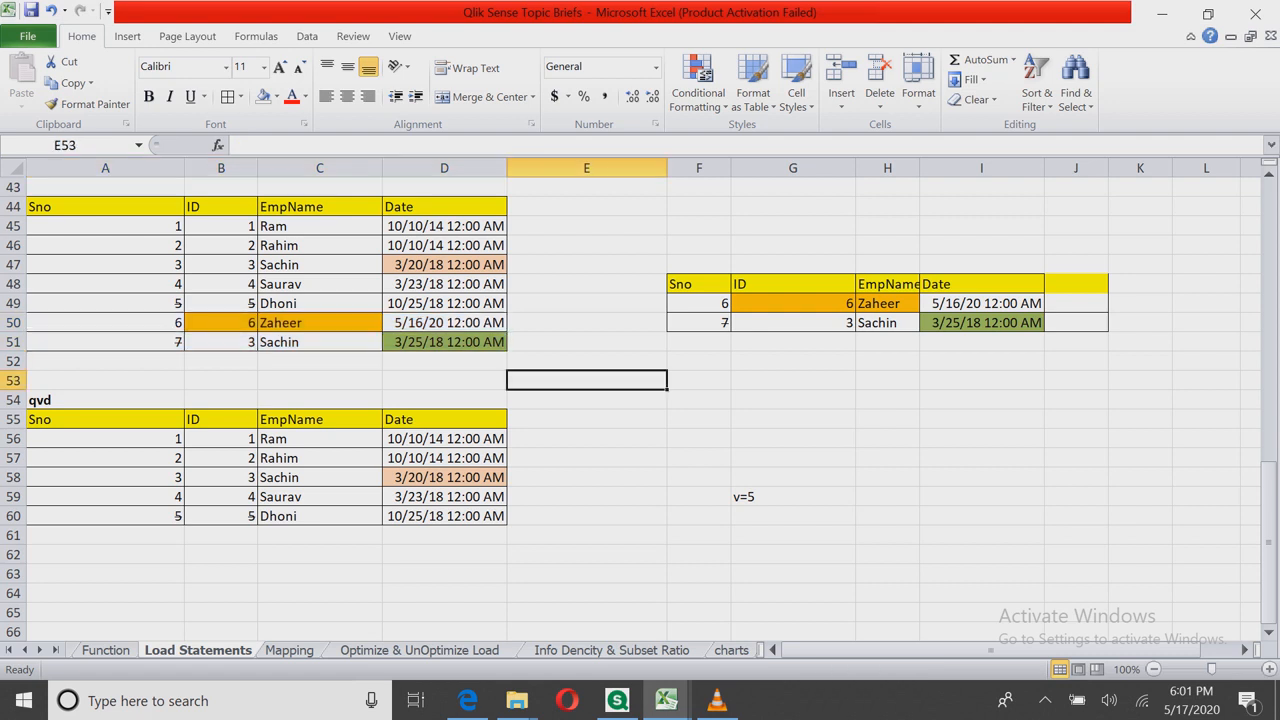
pyautogui.click(105, 420)
pyautogui.click(320, 361)
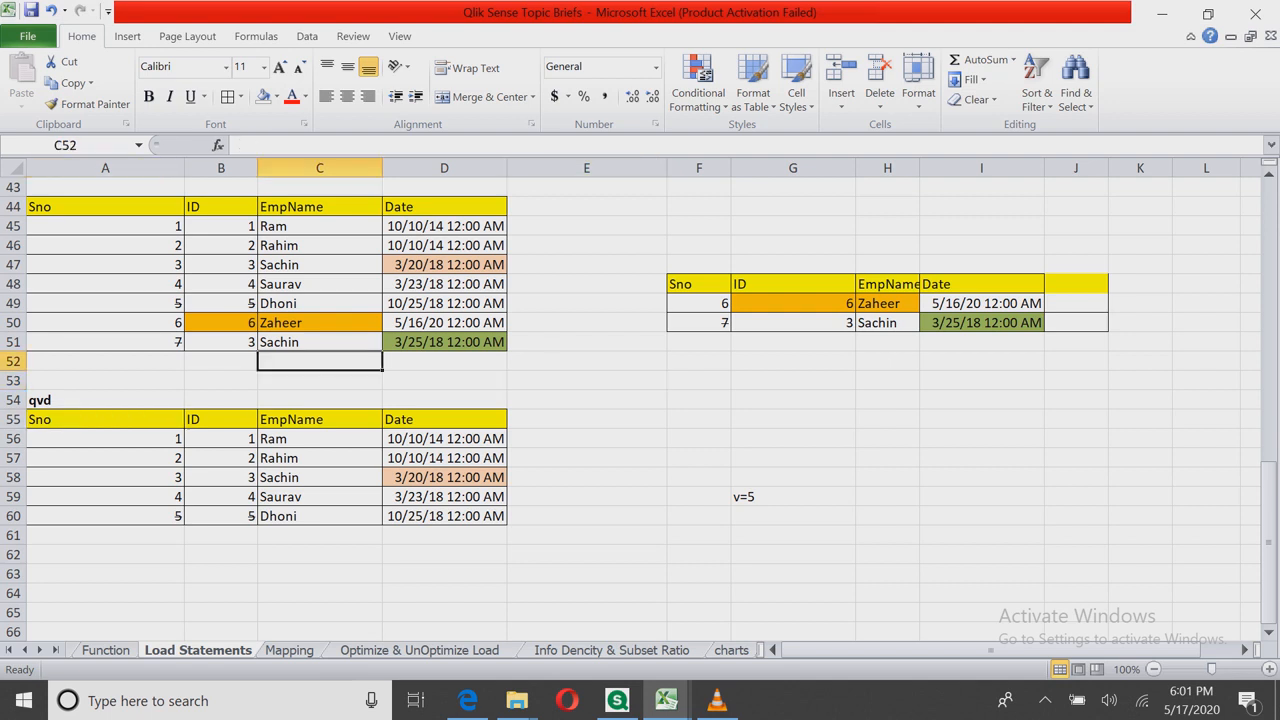
pyautogui.moveTo(105, 323); pyautogui.dragTo(444, 342)
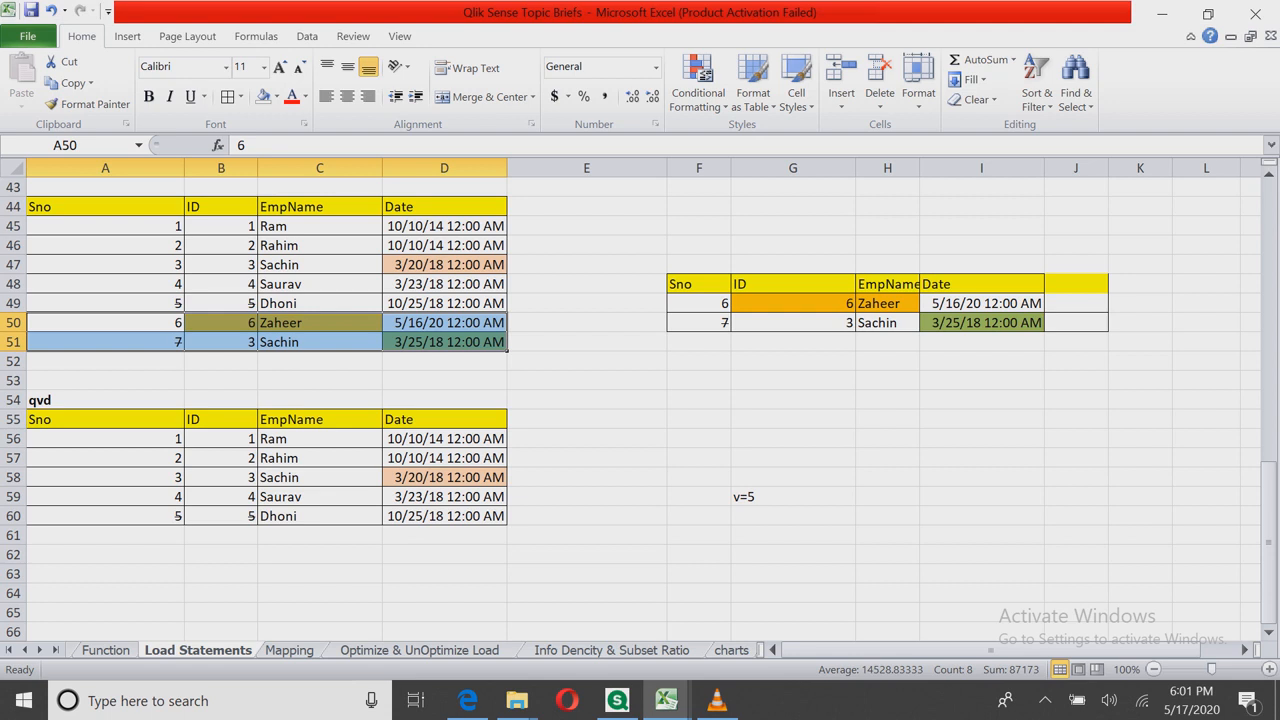
# Step: Clear the contents of the source table's first five records (A45:D49), keeping only Sno 6 and 7
pyautogui.moveTo(105, 226); pyautogui.dragTo(444, 303)
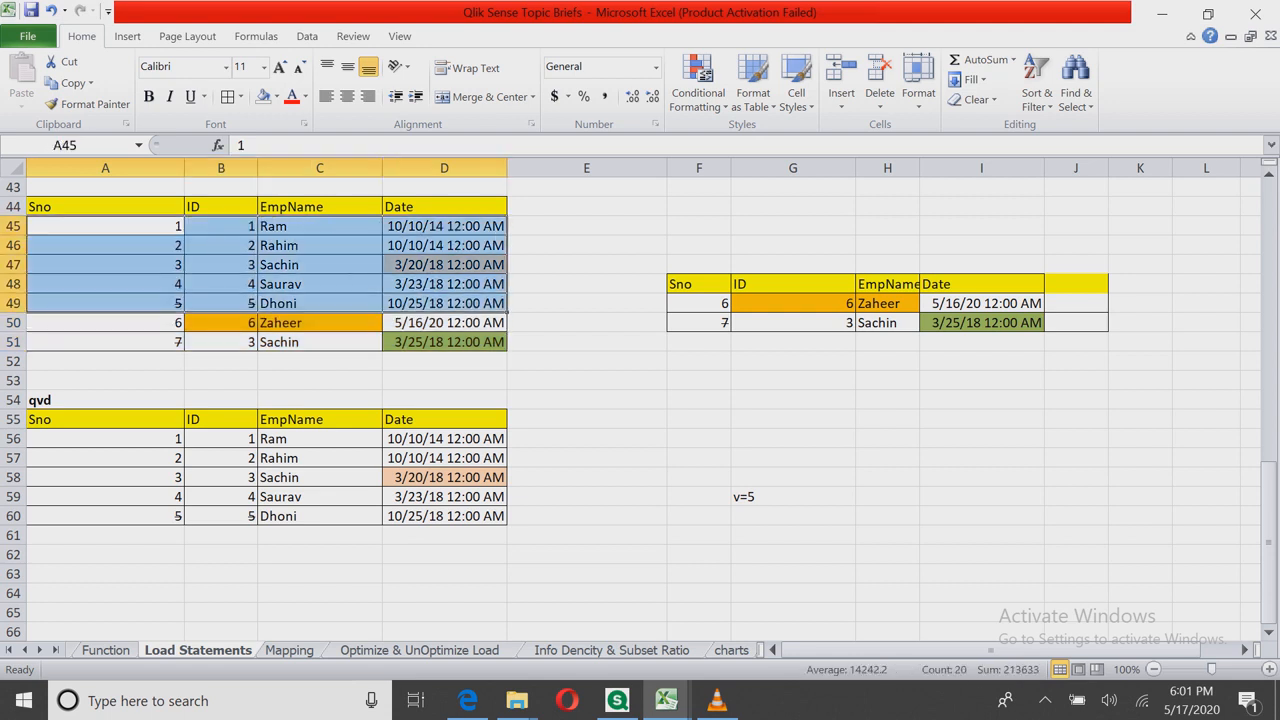
pyautogui.press('Delete')
pyautogui.click(444, 381)
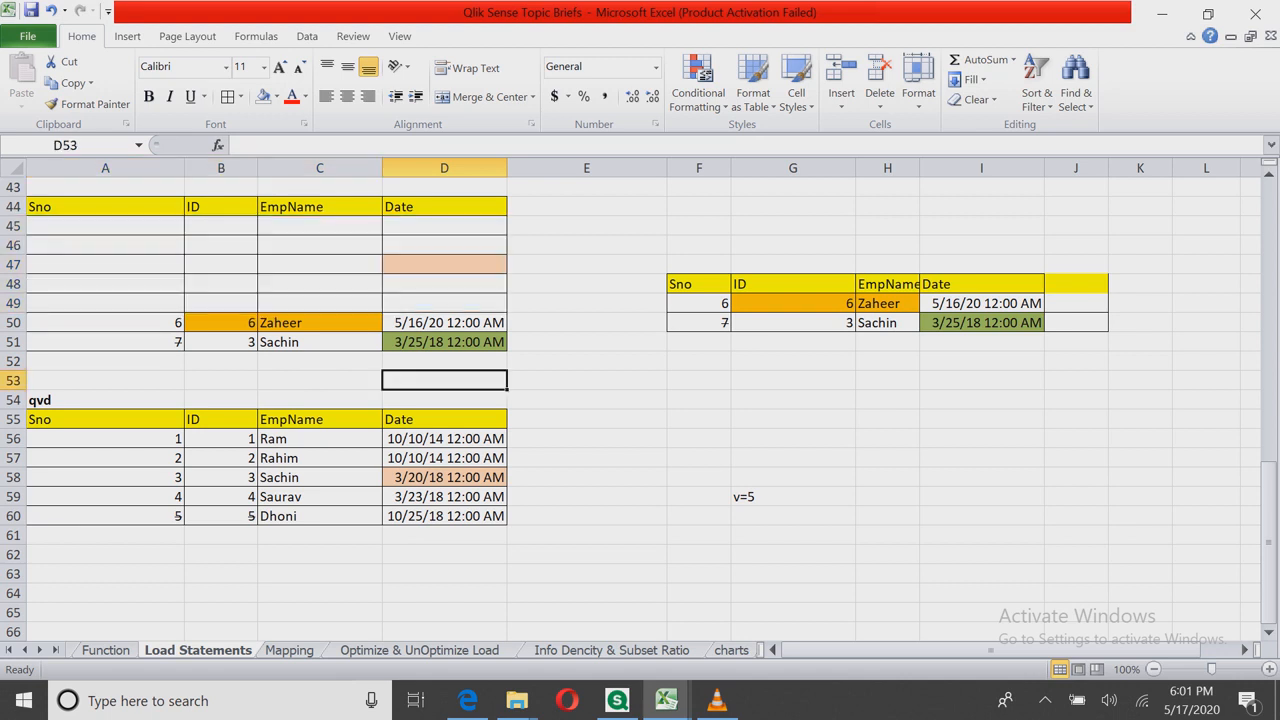
# Step: Compare the IDs of source records Sno 6 and 7 with the qvd table, focusing on records 1, 2 and 4
pyautogui.moveTo(105, 322); pyautogui.dragTo(444, 342)
pyautogui.moveTo(105, 438); pyautogui.dragTo(444, 516)
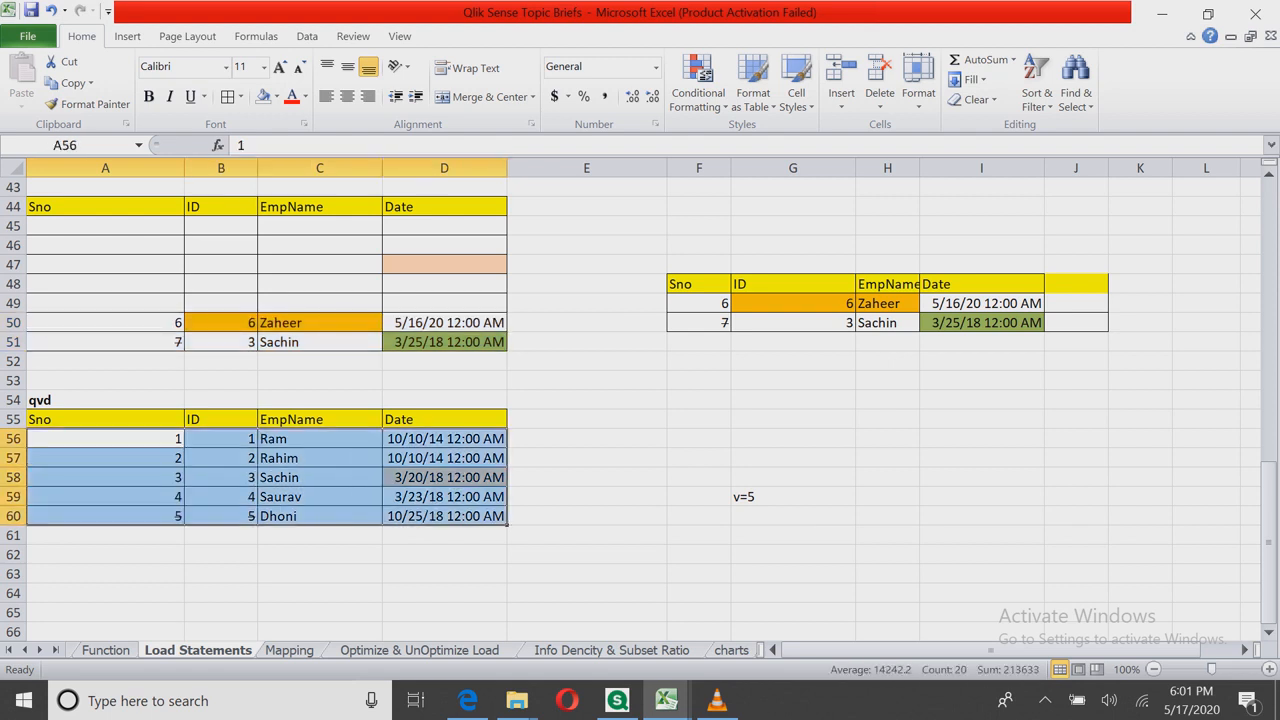
pyautogui.moveTo(221, 323); pyautogui.dragTo(221, 342)
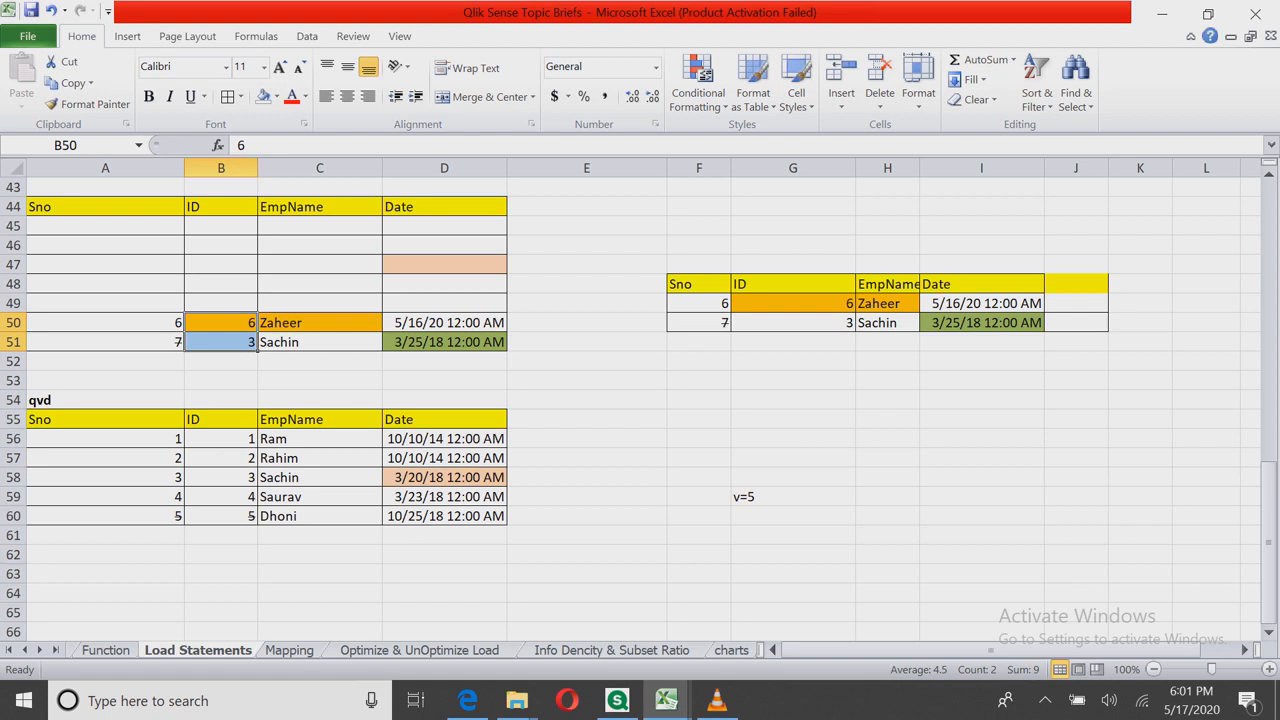
pyautogui.moveTo(221, 438); pyautogui.dragTo(444, 458)
pyautogui.moveTo(221, 497); pyautogui.dragTo(444, 497)
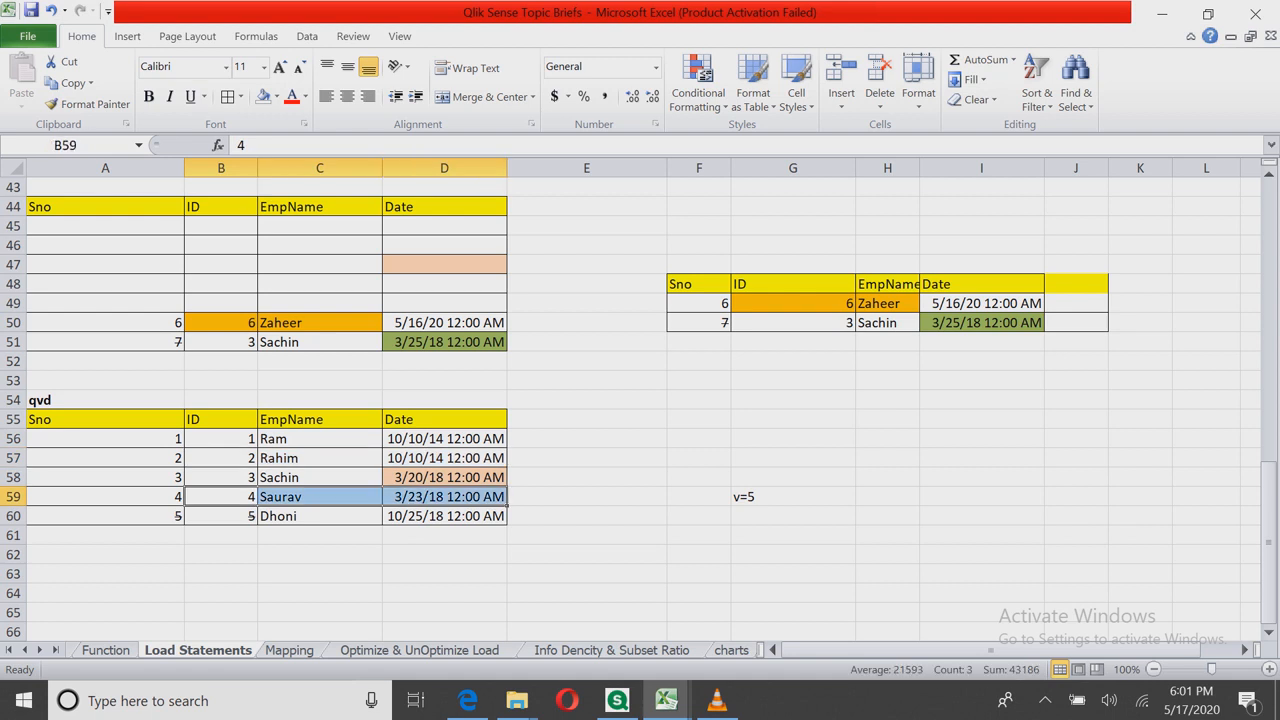
pyautogui.moveTo(250, 506); pyautogui.dragTo(312, 508)
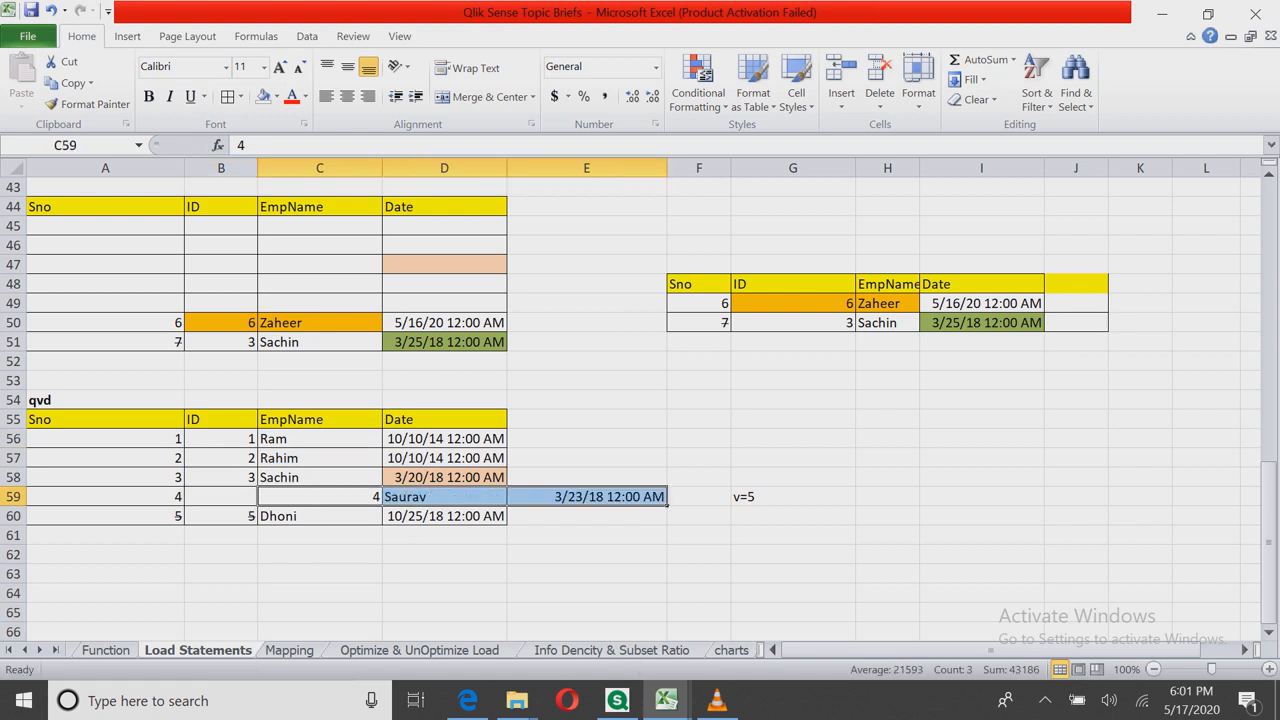
pyautogui.hotkey('ctrl', 'z')
pyautogui.click(221, 536)
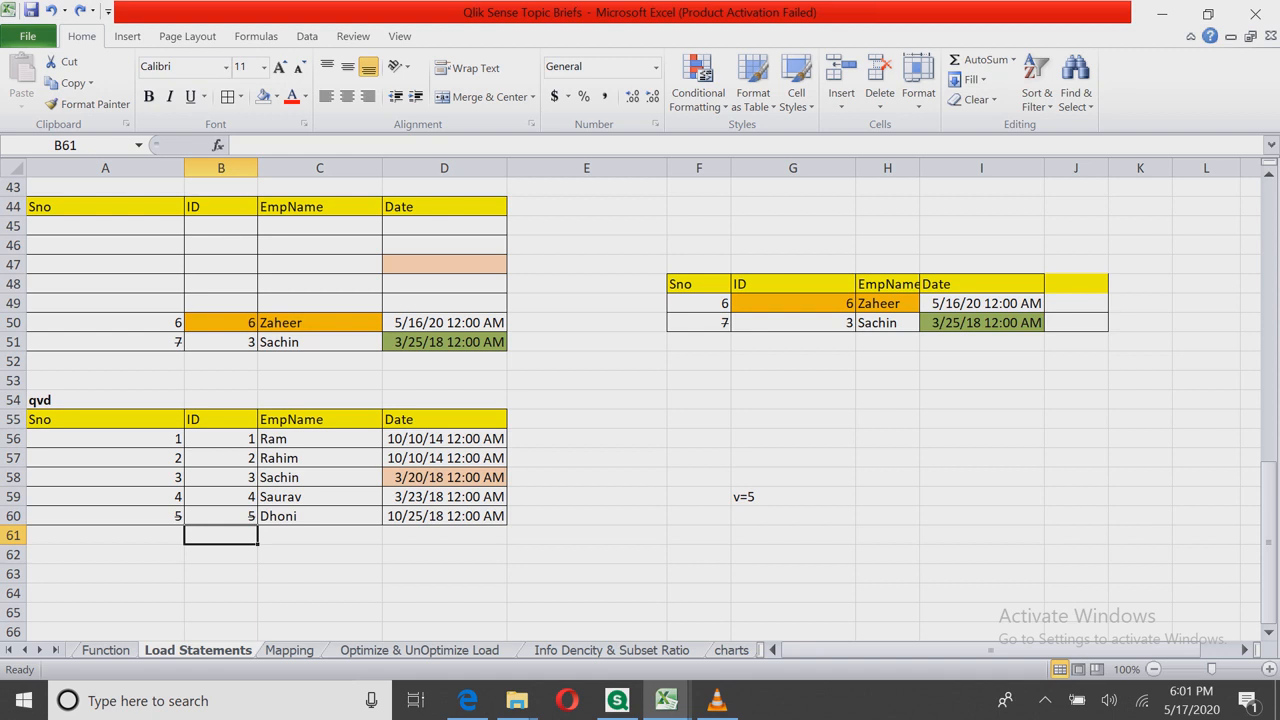
# Step: Recheck source records Sno 6 and 7, and switch to the Incremental Load Data workbook to view Sheet1
pyautogui.moveTo(105, 323); pyautogui.dragTo(444, 342)
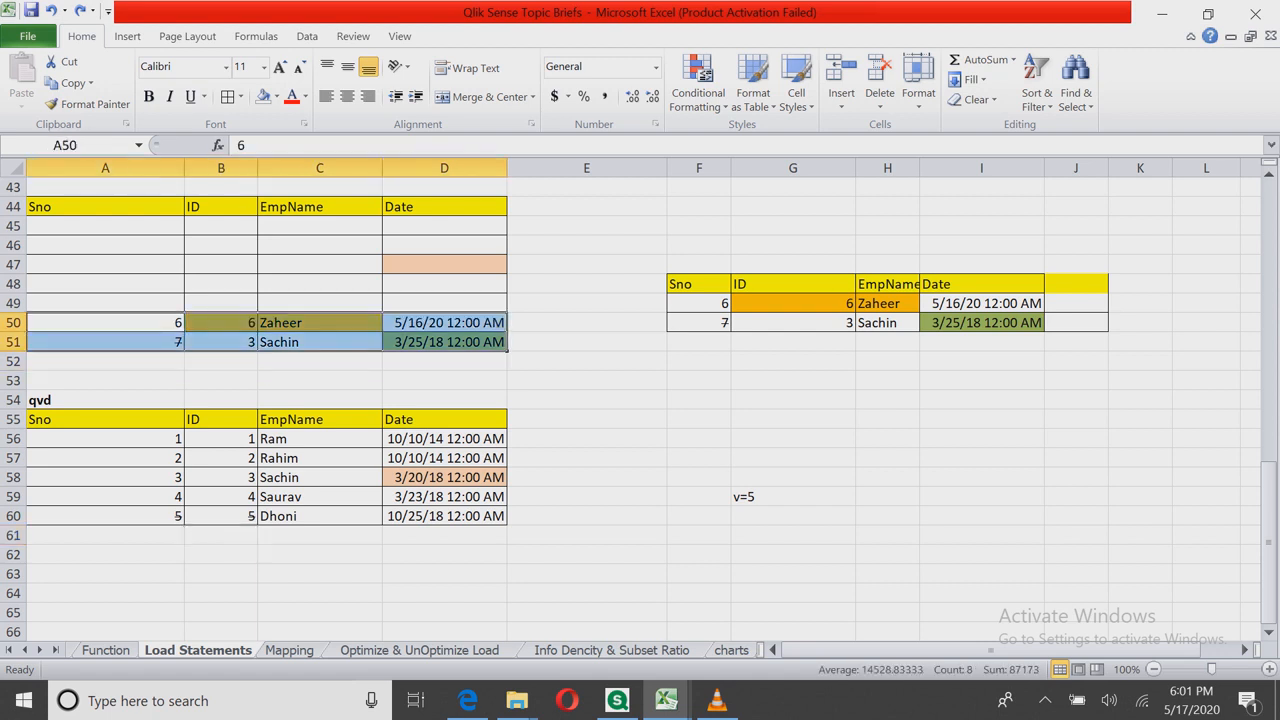
pyautogui.moveTo(666, 700)
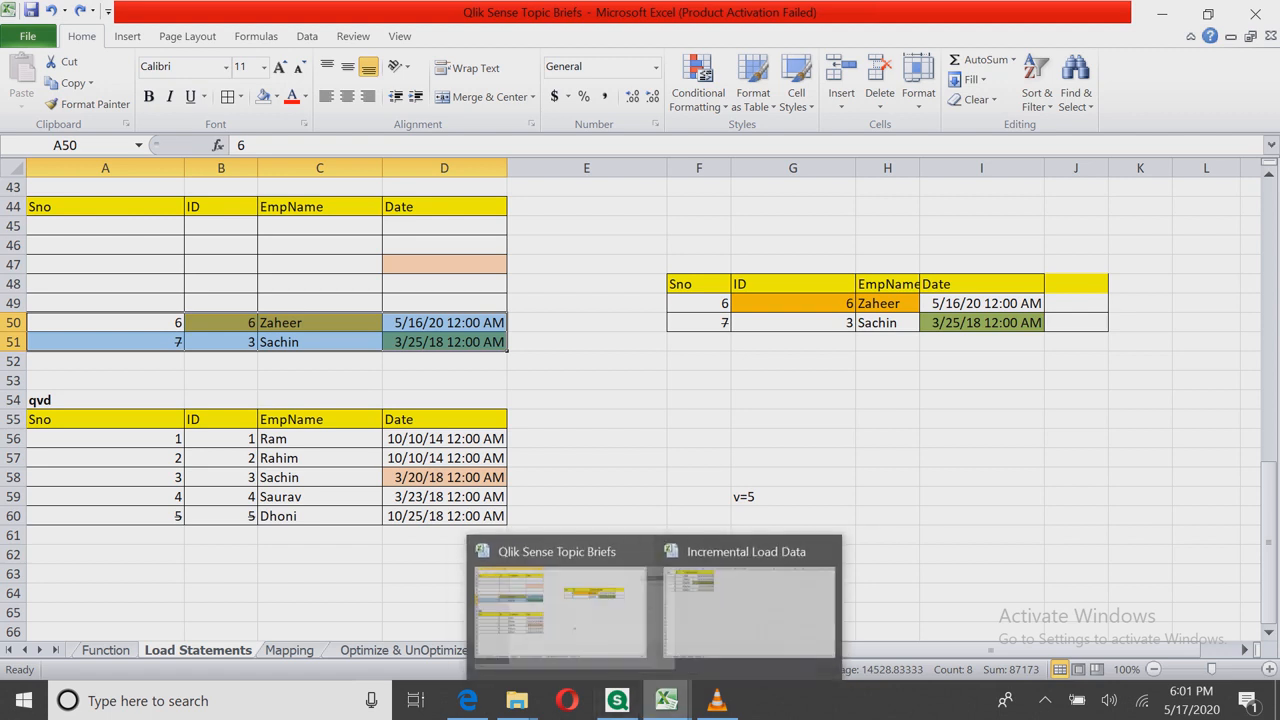
pyautogui.click(749, 605)
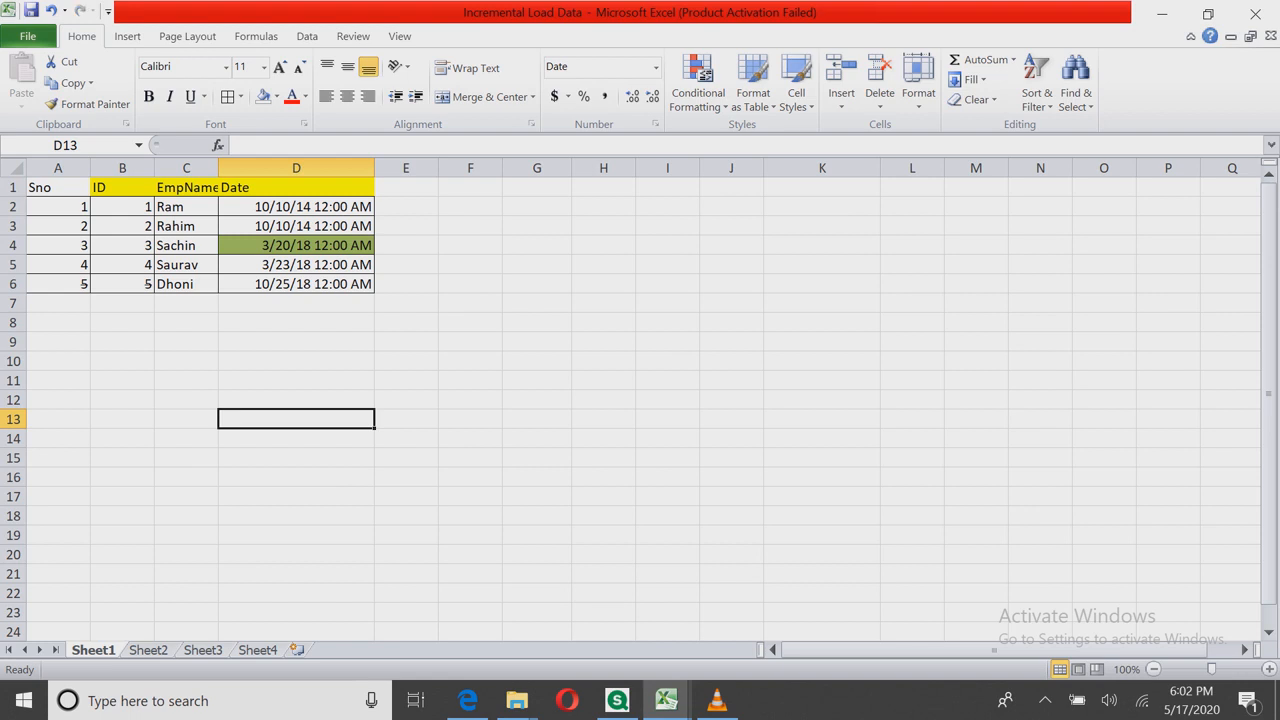
# Step: Switch to Qlik Sense Desktop and review the Full Load script's QVD store statement, Sheet1 source and ID field
pyautogui.hotkey('alt', 'Tab')
pyautogui.hotkey('alt', 'Tab')
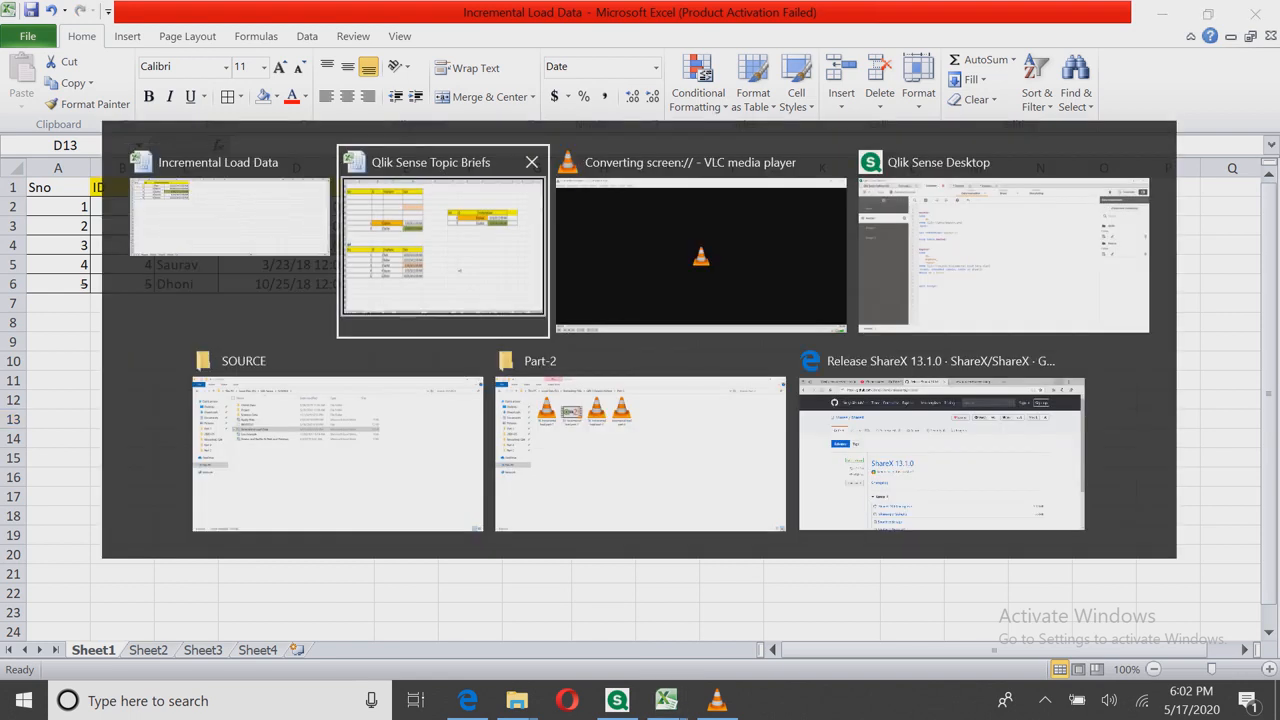
pyautogui.hotkey('alt', 'Tab')
pyautogui.hotkey('alt', 'Tab')
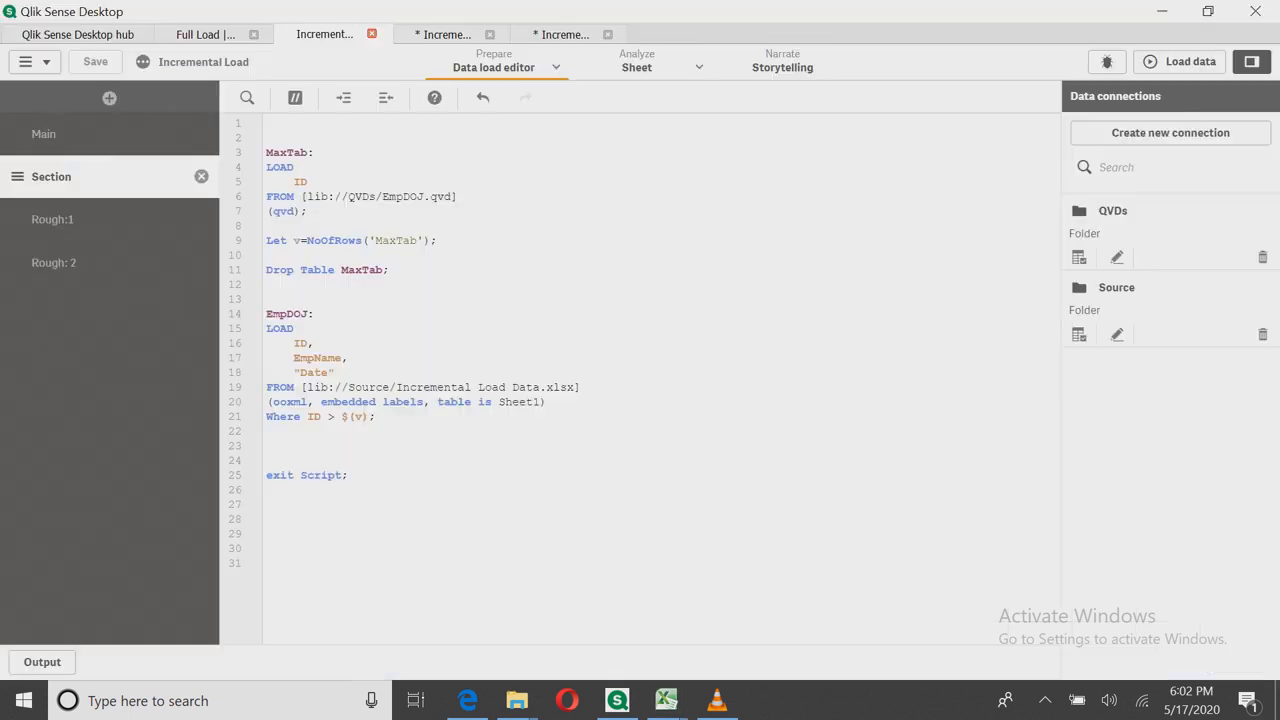
pyautogui.click(238, 36)
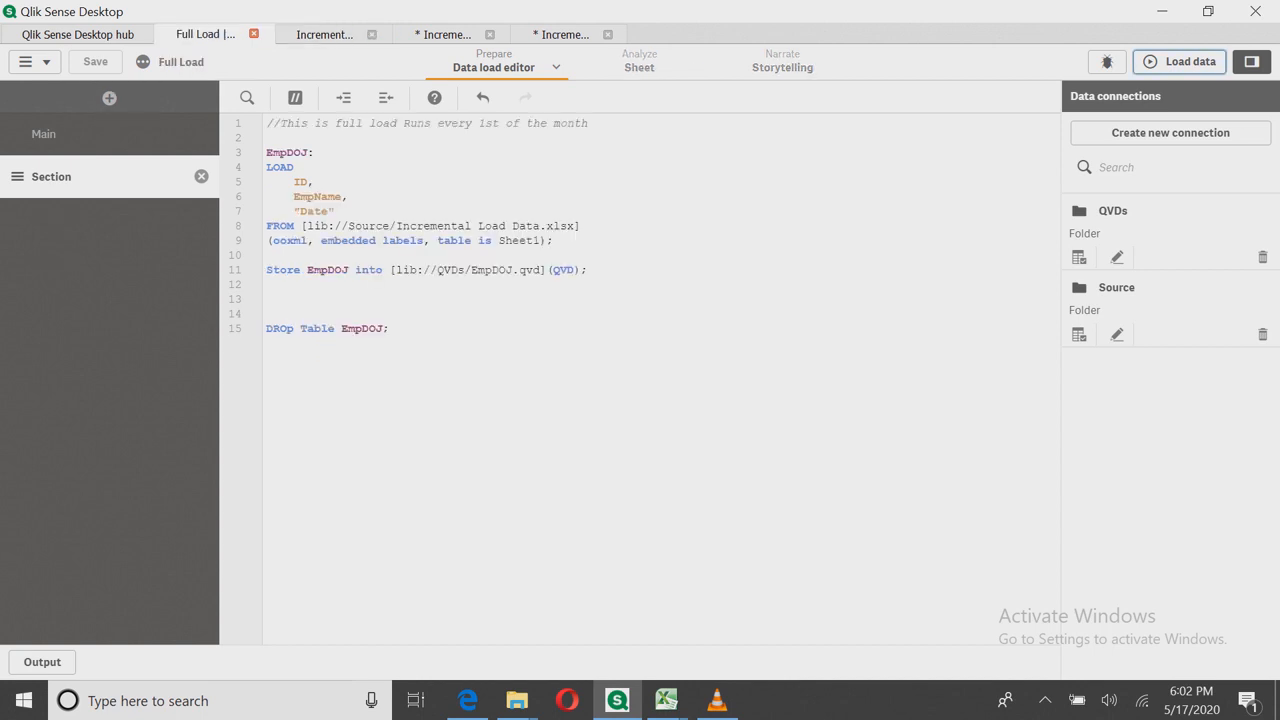
pyautogui.moveTo(478, 271); pyautogui.dragTo(480, 284)
pyautogui.moveTo(577, 239); pyautogui.dragTo(584, 228)
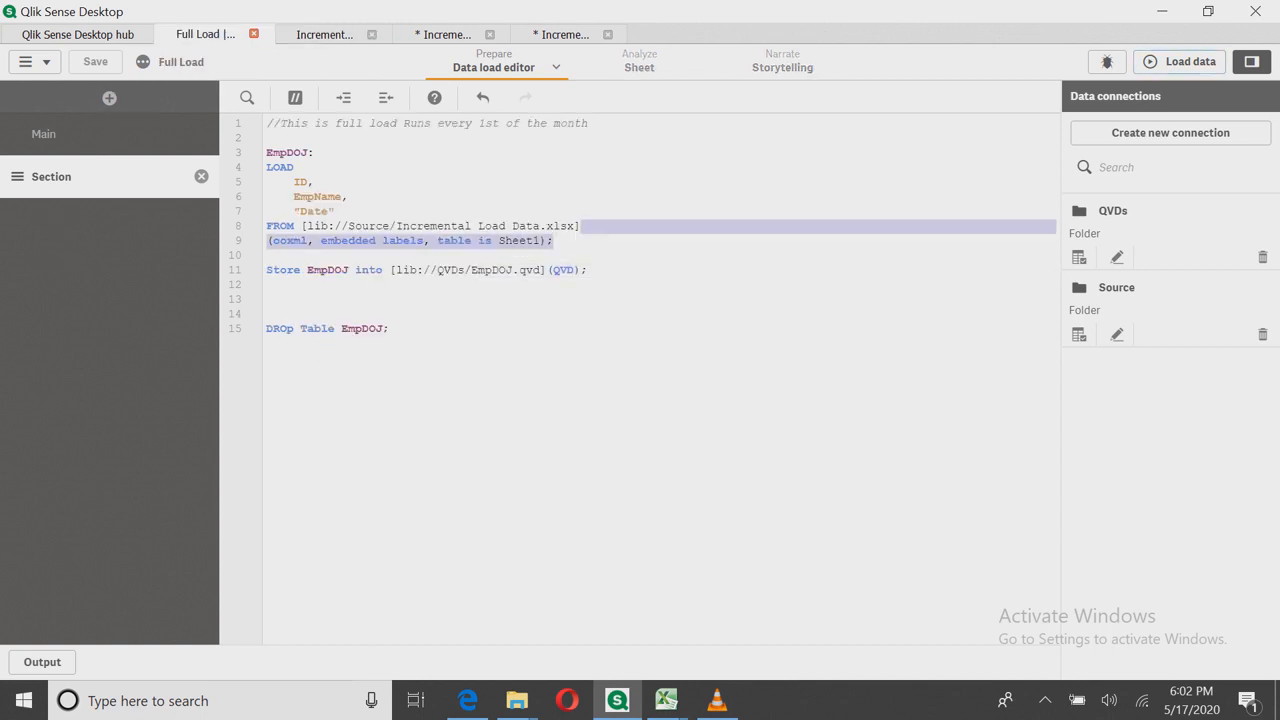
pyautogui.click(314, 182)
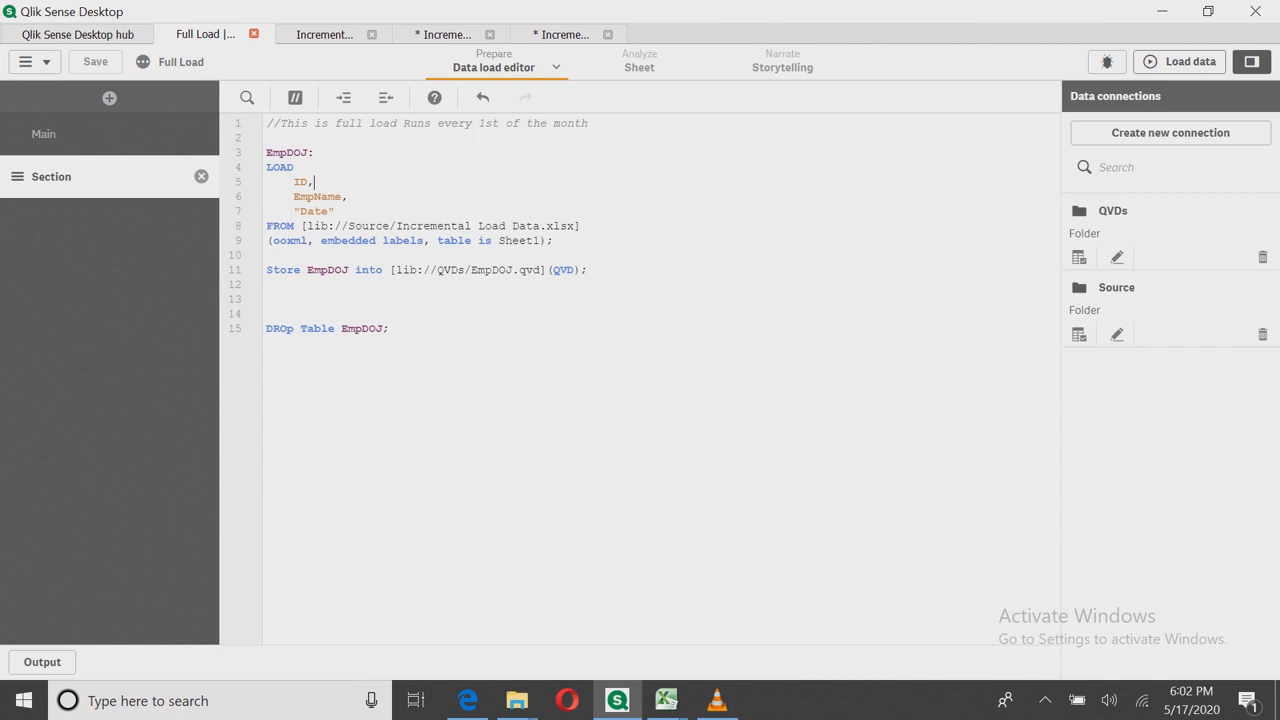
# Step: Run the Full Load app's data load and dismiss the progress dialog
pyautogui.click(1179, 62)
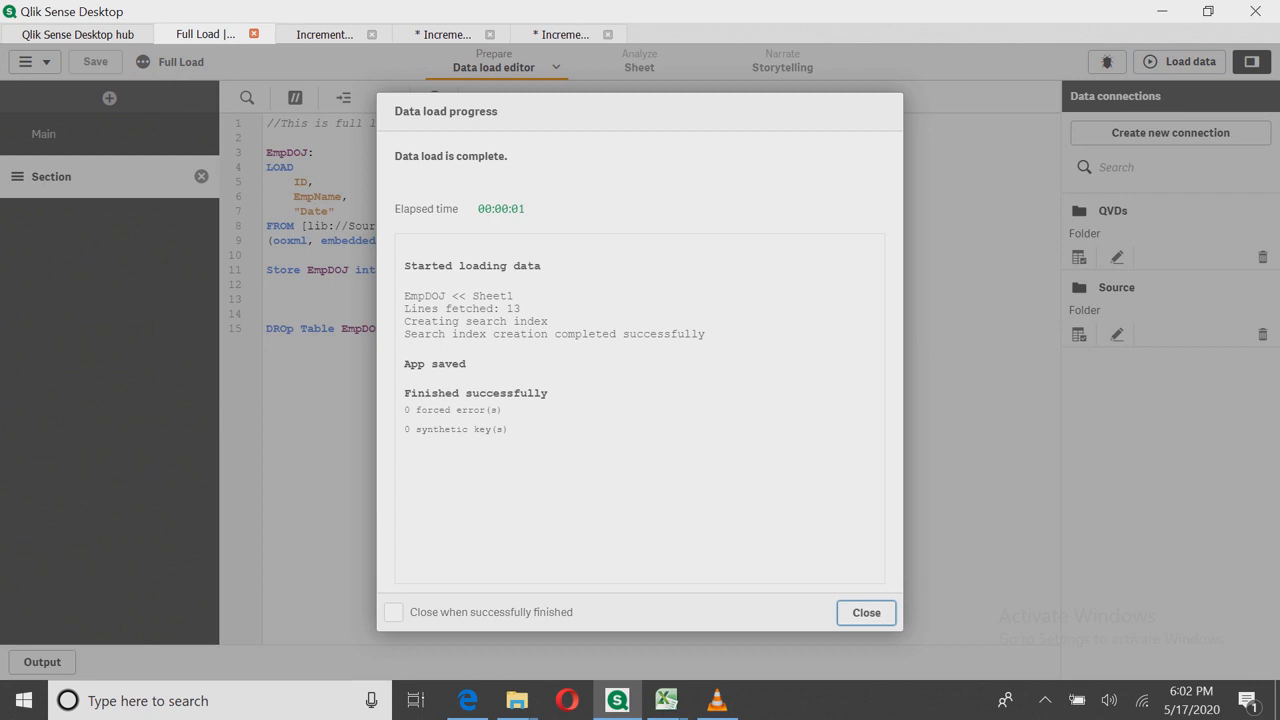
pyautogui.click(866, 613)
pyautogui.click(390, 329)
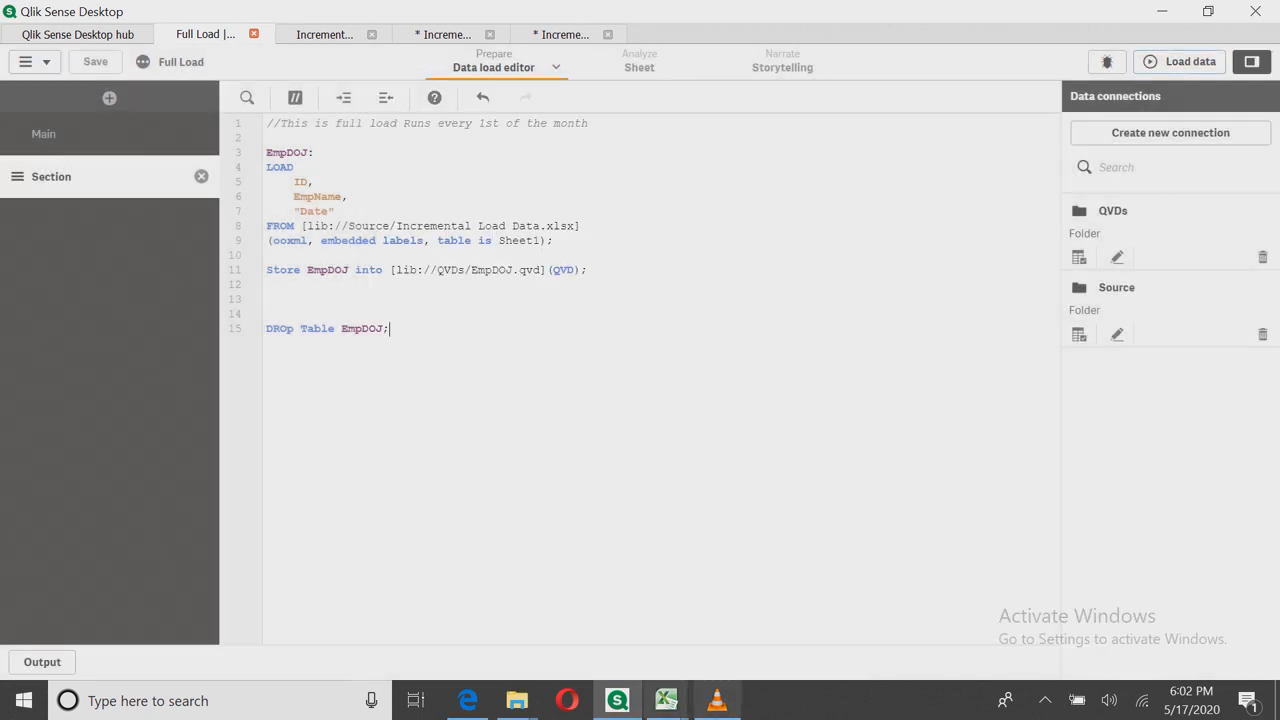
# Step: Switch to the Incremental Load Data workbook and check Sheet1's rows from row 7 down for leftover records
pyautogui.moveTo(666, 700)
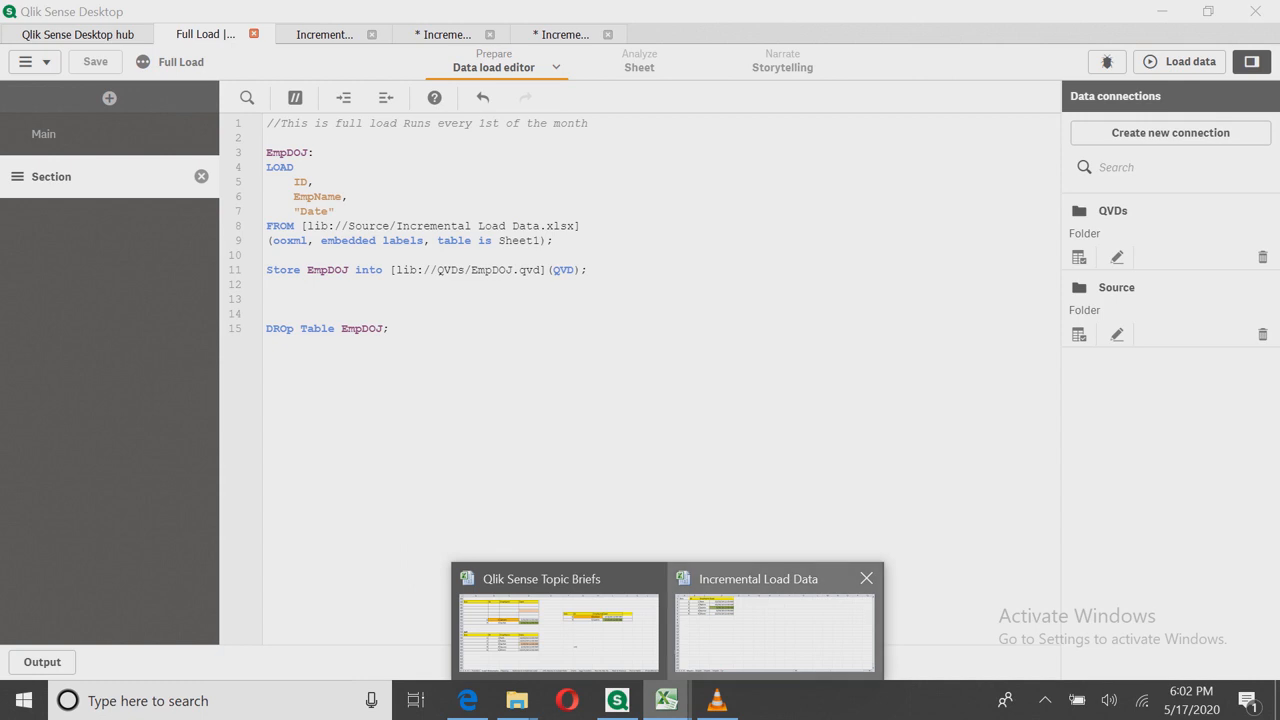
pyautogui.click(774, 632)
pyautogui.click(58, 303)
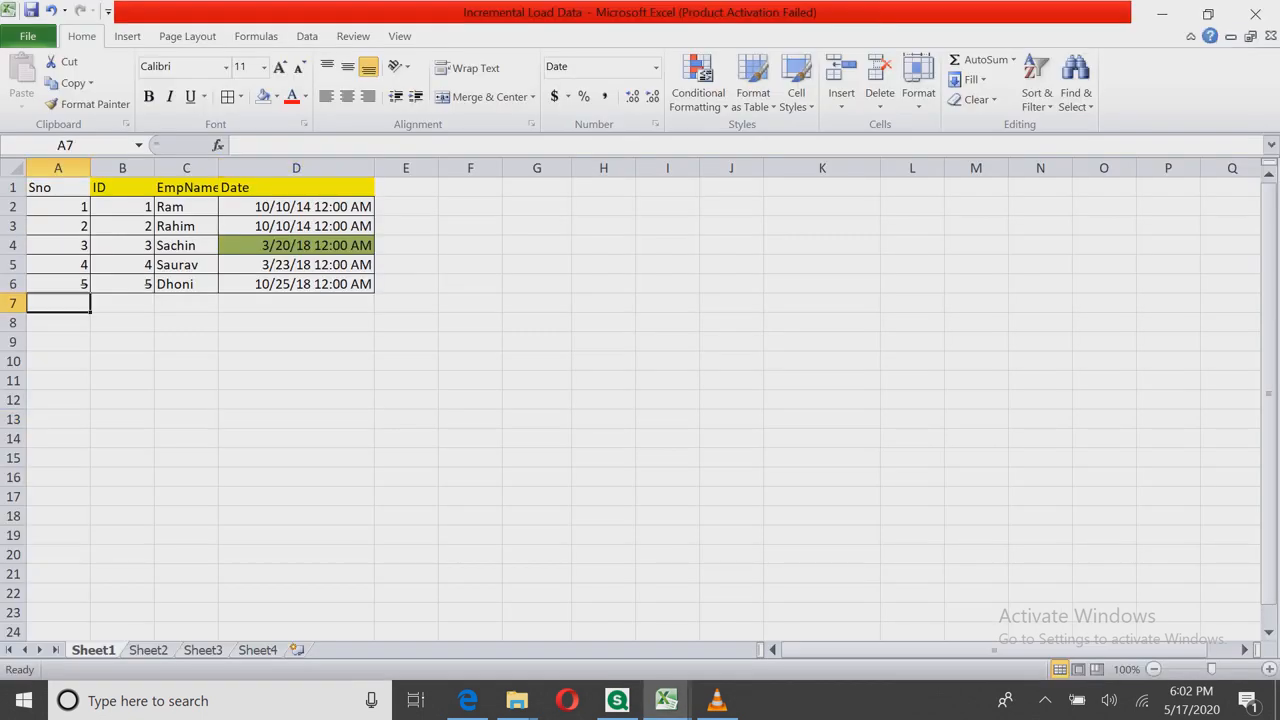
pyautogui.hotkey('ctrl', 'shift', 'Down')
pyautogui.hotkey('shift', 'space')
pyautogui.hotkey('ctrl', 'BackSpace')
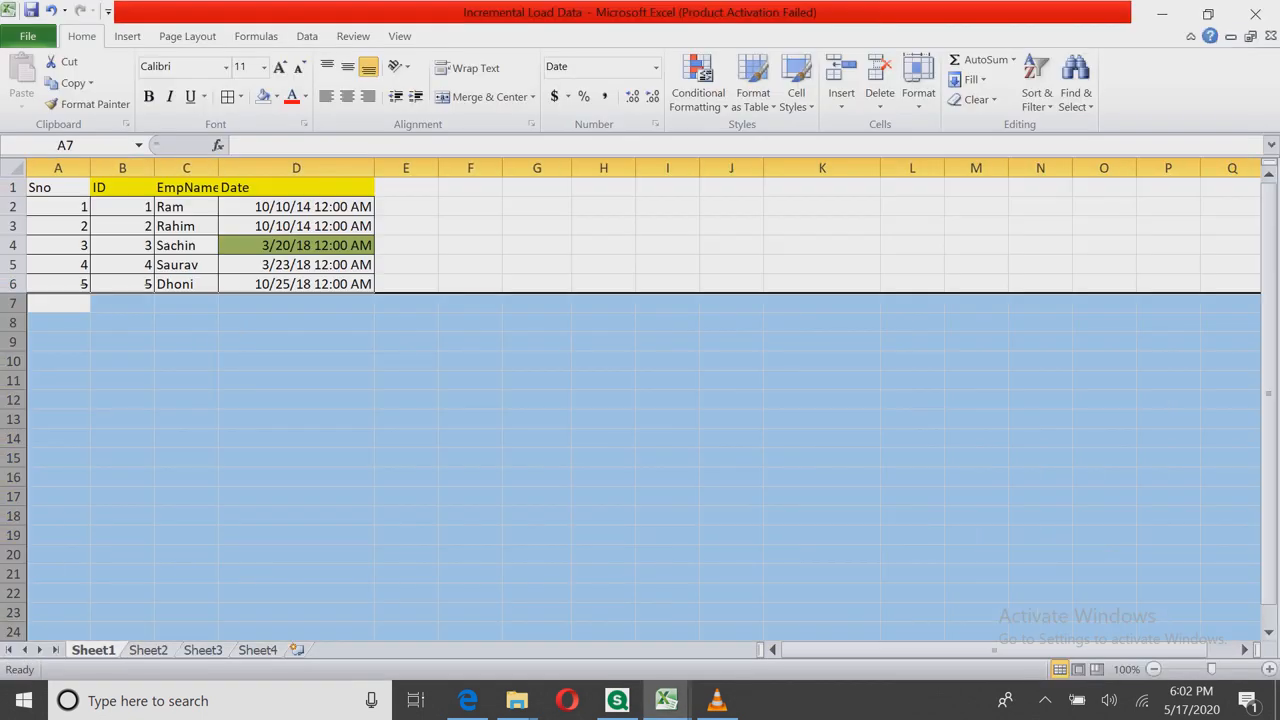
pyautogui.click(406, 265)
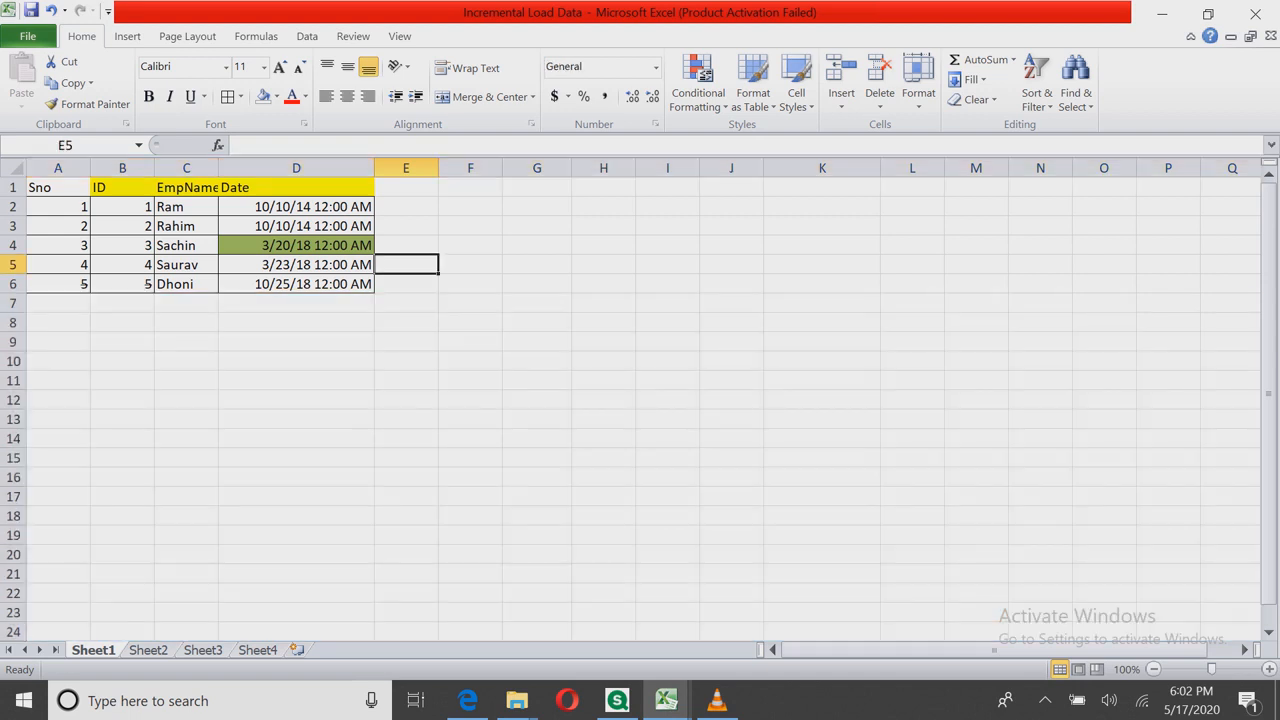
# Step: Return to Qlik Sense Desktop and rerun the Full Load data load, dismissing the progress dialog
pyautogui.hotkey('alt', 'Tab')
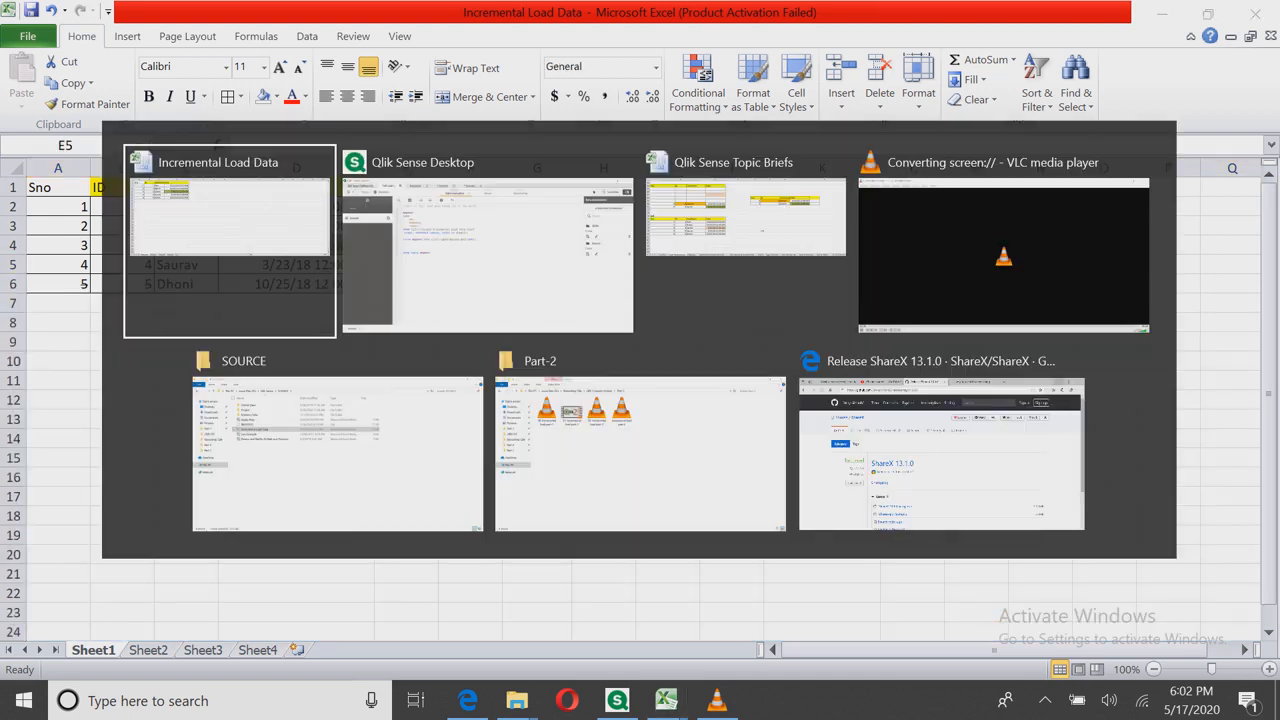
pyautogui.hotkey('alt', 'Tab')
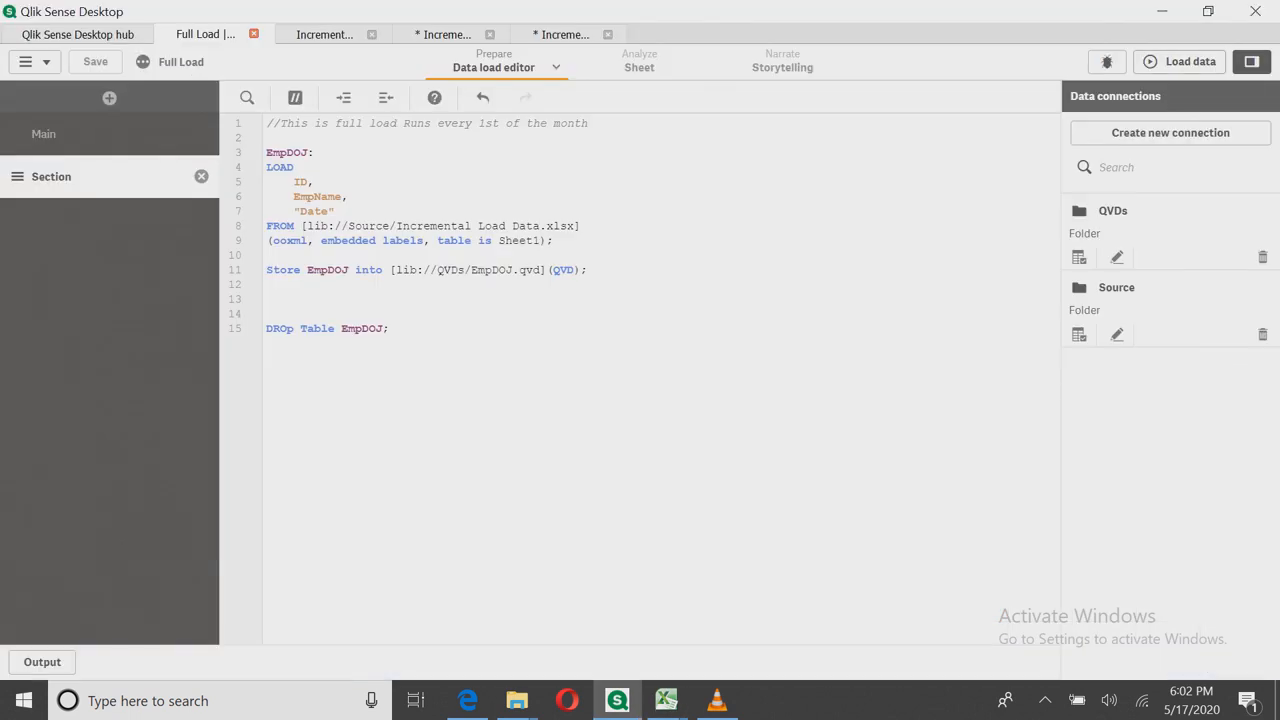
pyautogui.click(1179, 62)
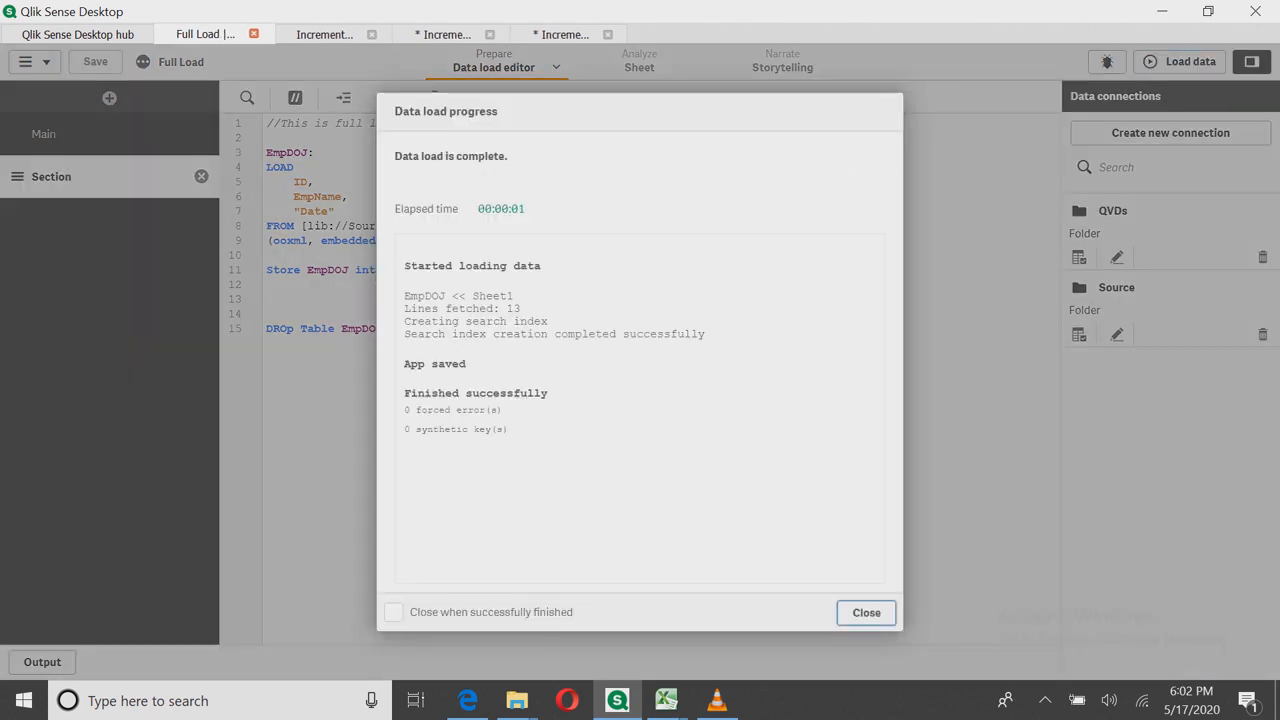
pyautogui.press('Return')
# Step: Switch back to the Incremental Load Data workbook and recheck all rows and columns below Sheet1's five records
pyautogui.hotkey('alt', 'Tab')
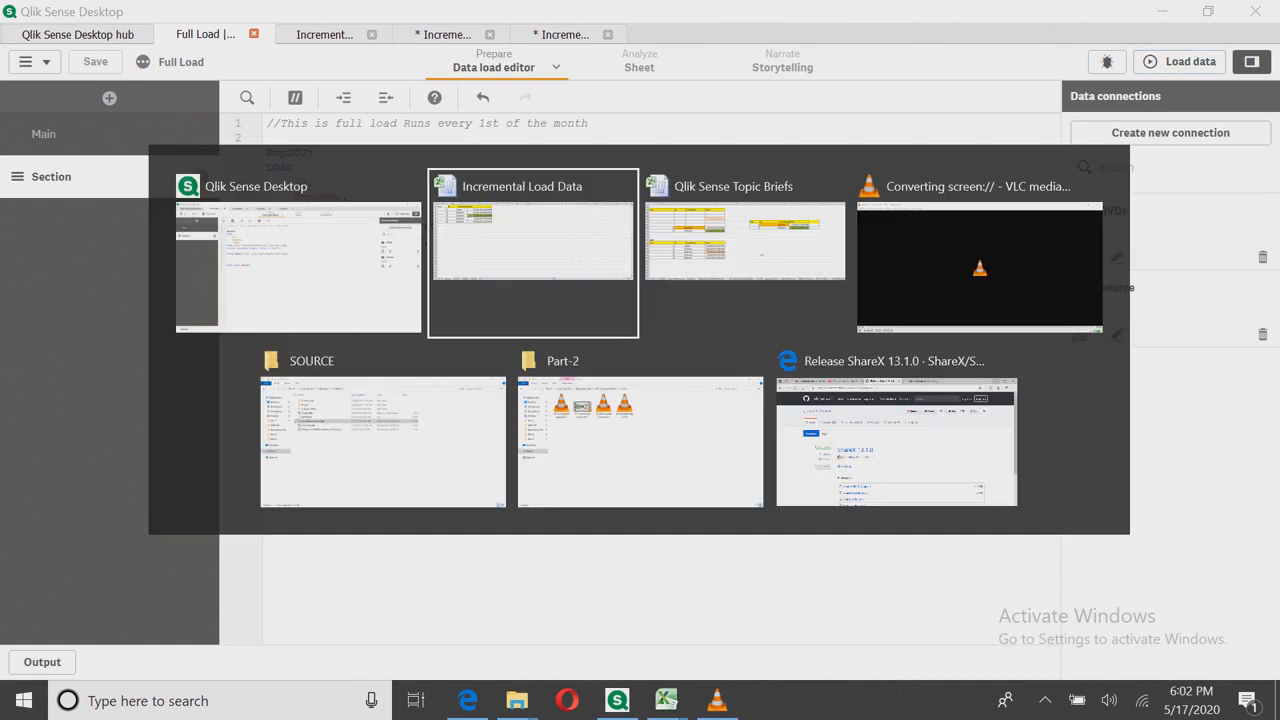
pyautogui.click(296, 477)
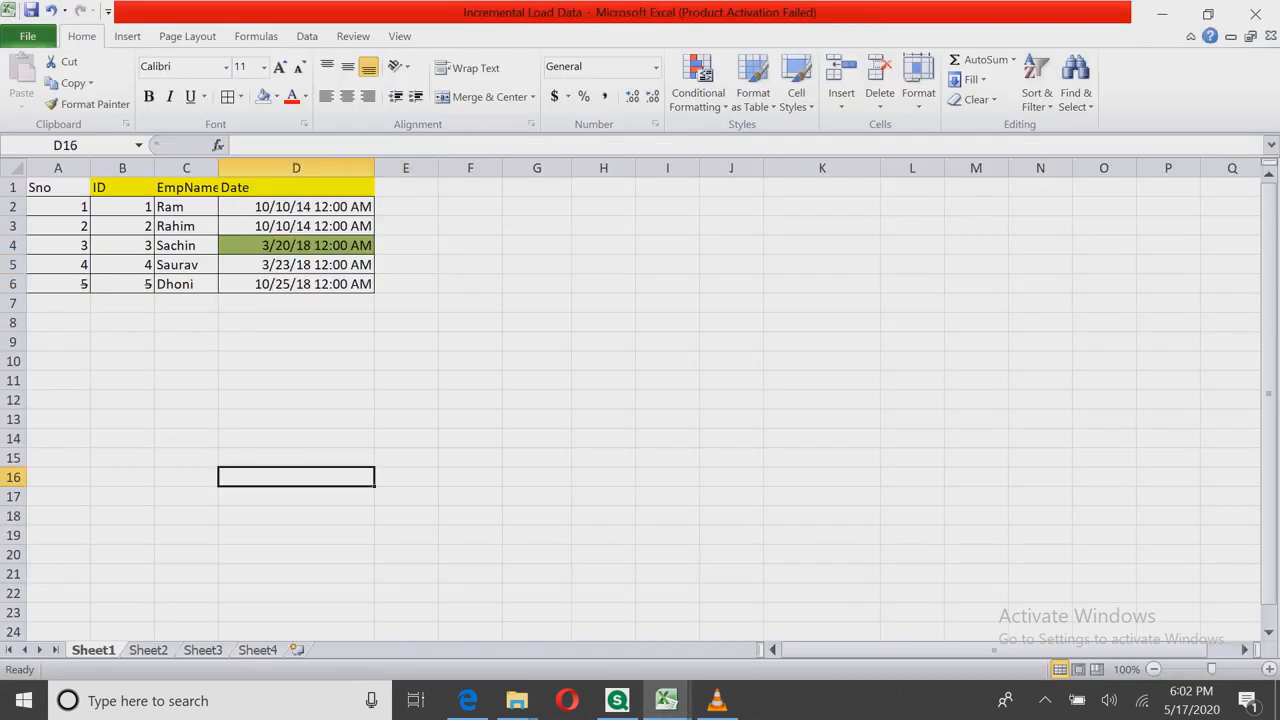
pyautogui.click(58, 303)
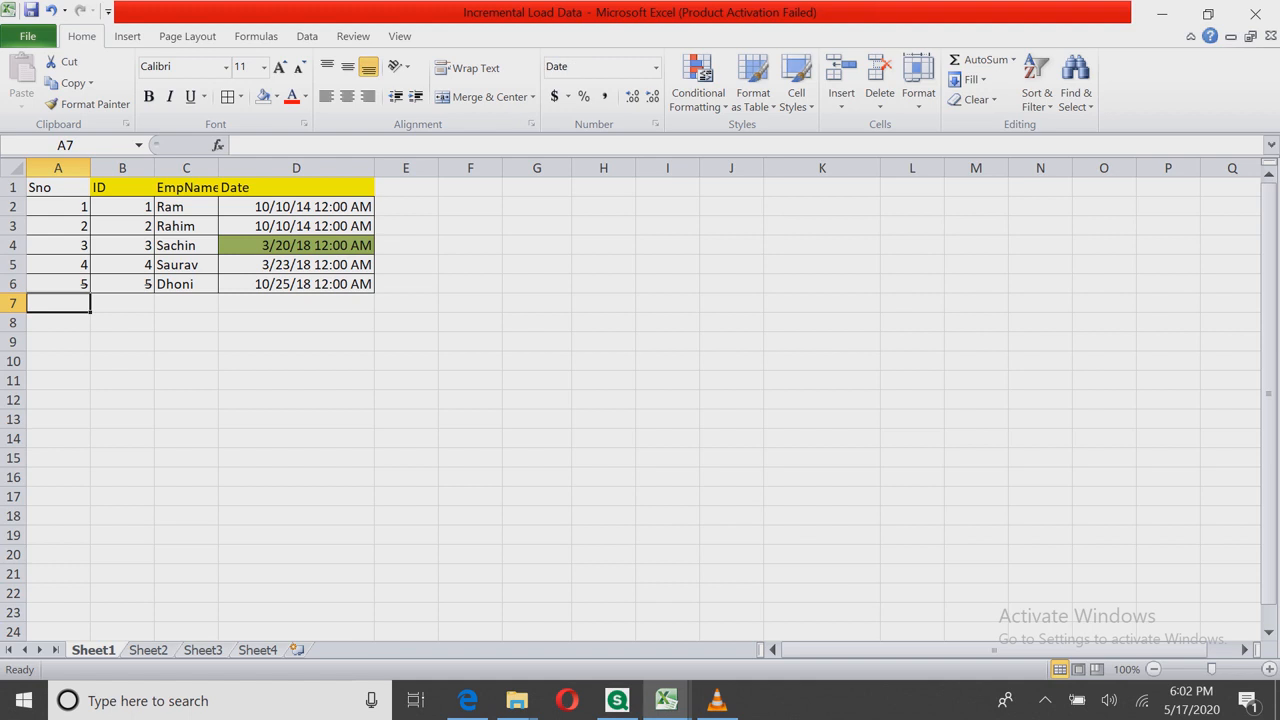
pyautogui.hotkey('ctrl', 'shift', 'Down')
pyautogui.hotkey('ctrl', 'shift', 'Right')
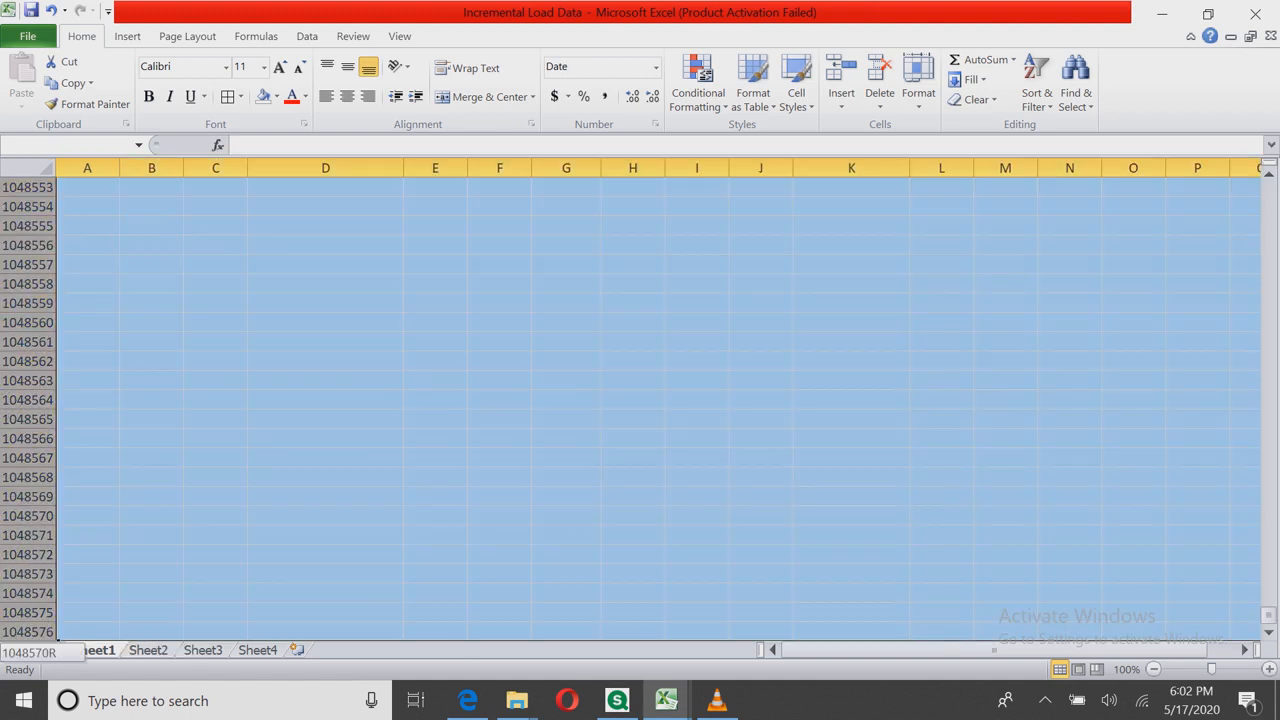
pyautogui.hotkey('ctrl', 'BackSpace')
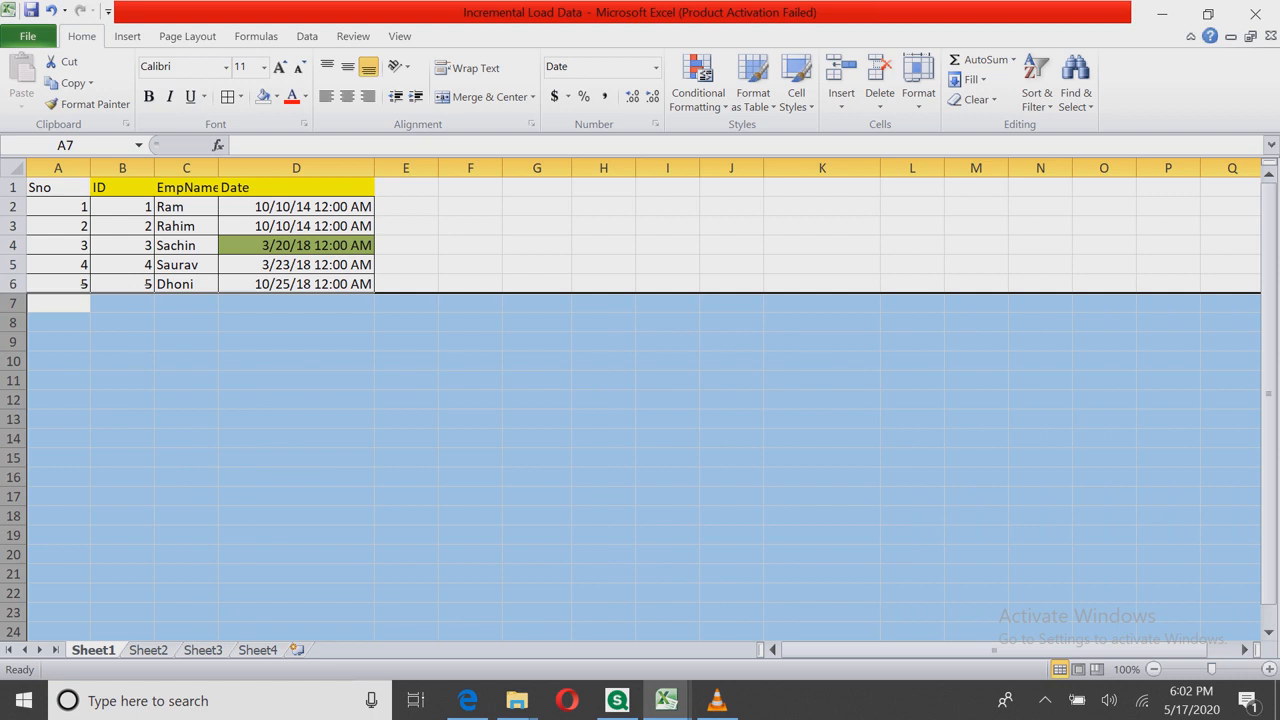
pyautogui.click(122, 342)
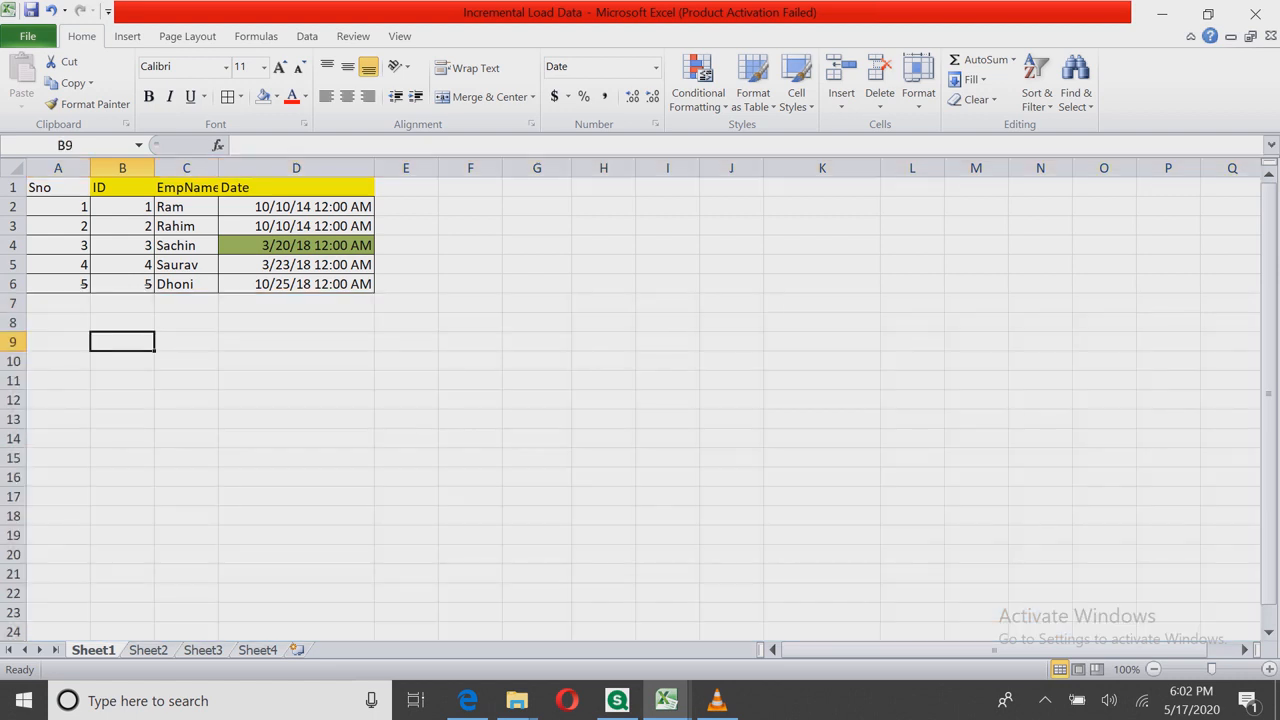
# Step: Copy Sheet1's header and five records (A1:D6) into a new worksheet starting at A1
pyautogui.moveTo(58, 187); pyautogui.dragTo(296, 284)
pyautogui.hotkey('ctrl', 'c')
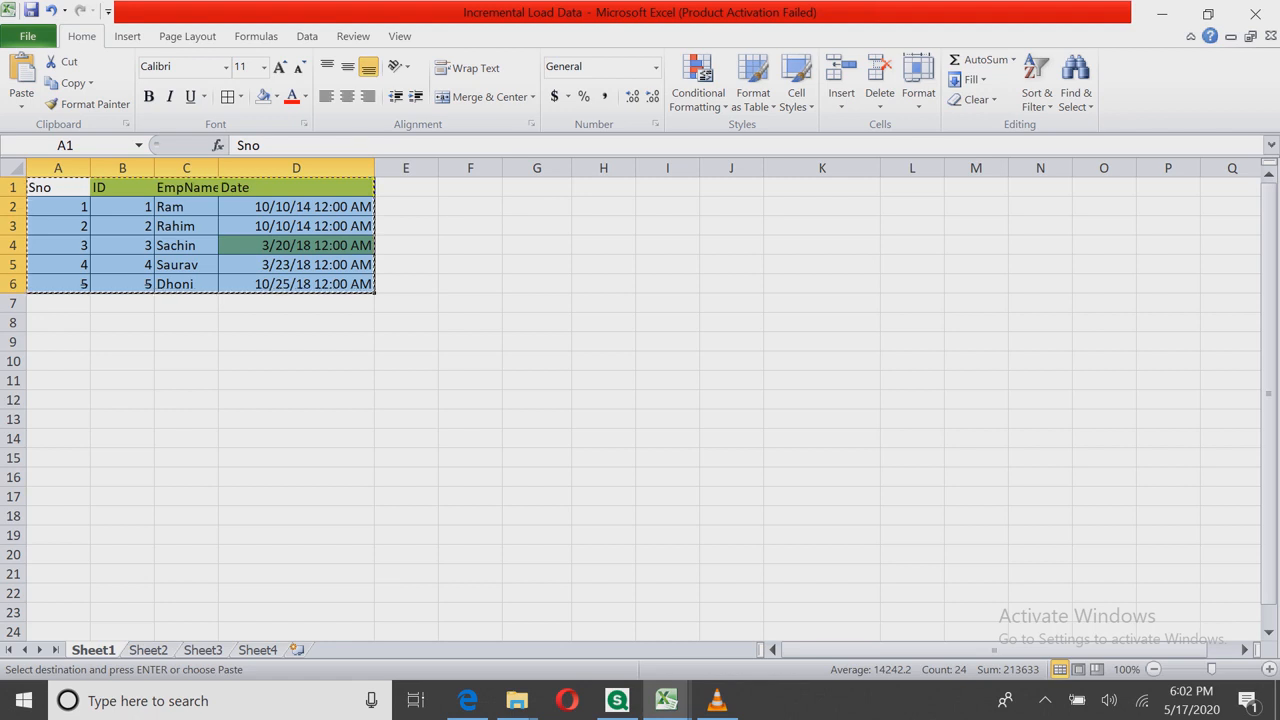
pyautogui.doubleClick(94, 650)
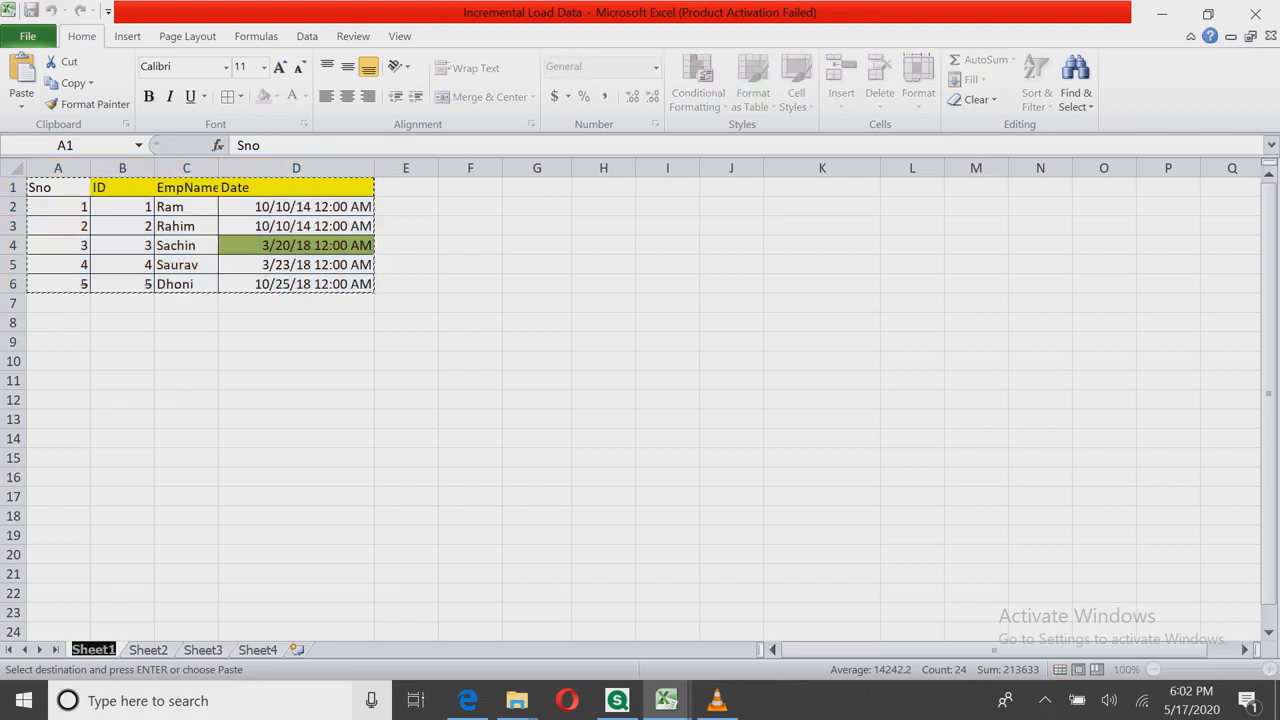
pyautogui.click(258, 650)
pyautogui.click(296, 650)
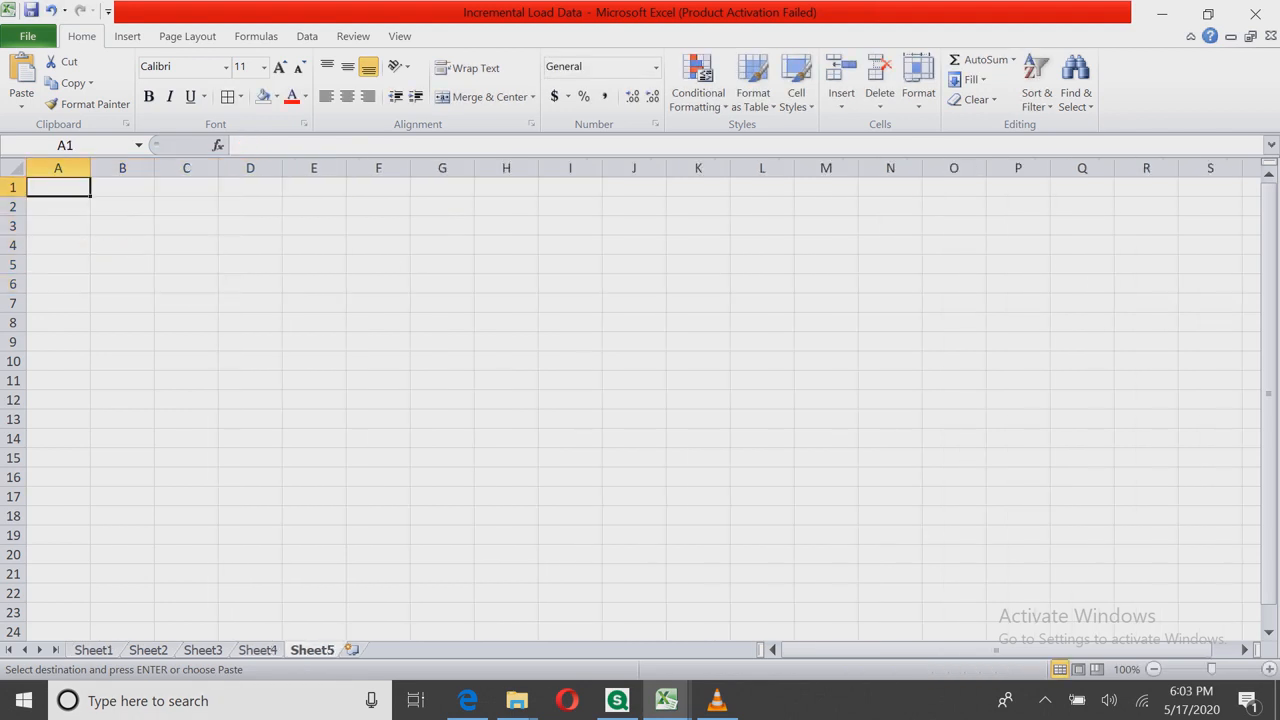
pyautogui.press('Return')
pyautogui.click(250, 361)
# Step: Autofit all column widths in Sheet5 and switch back to the Full Load script in Qlik Sense Desktop
pyautogui.click(14, 168)
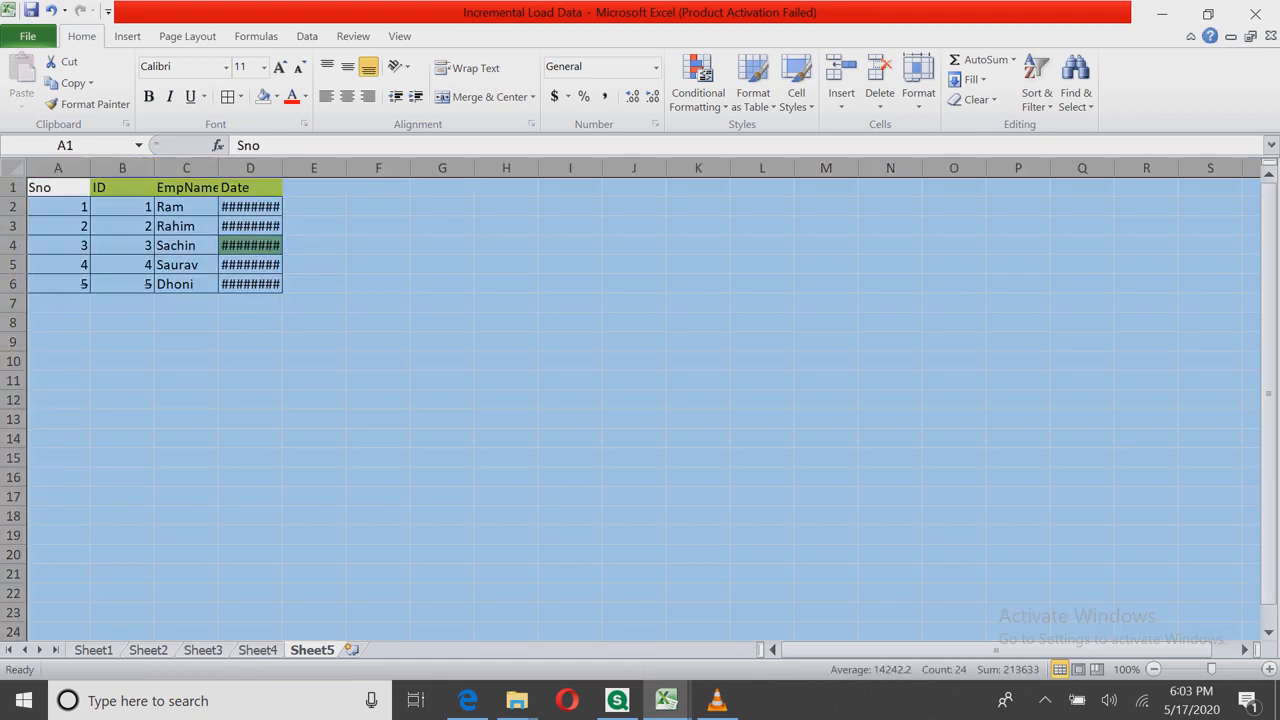
pyautogui.doubleClick(282, 168)
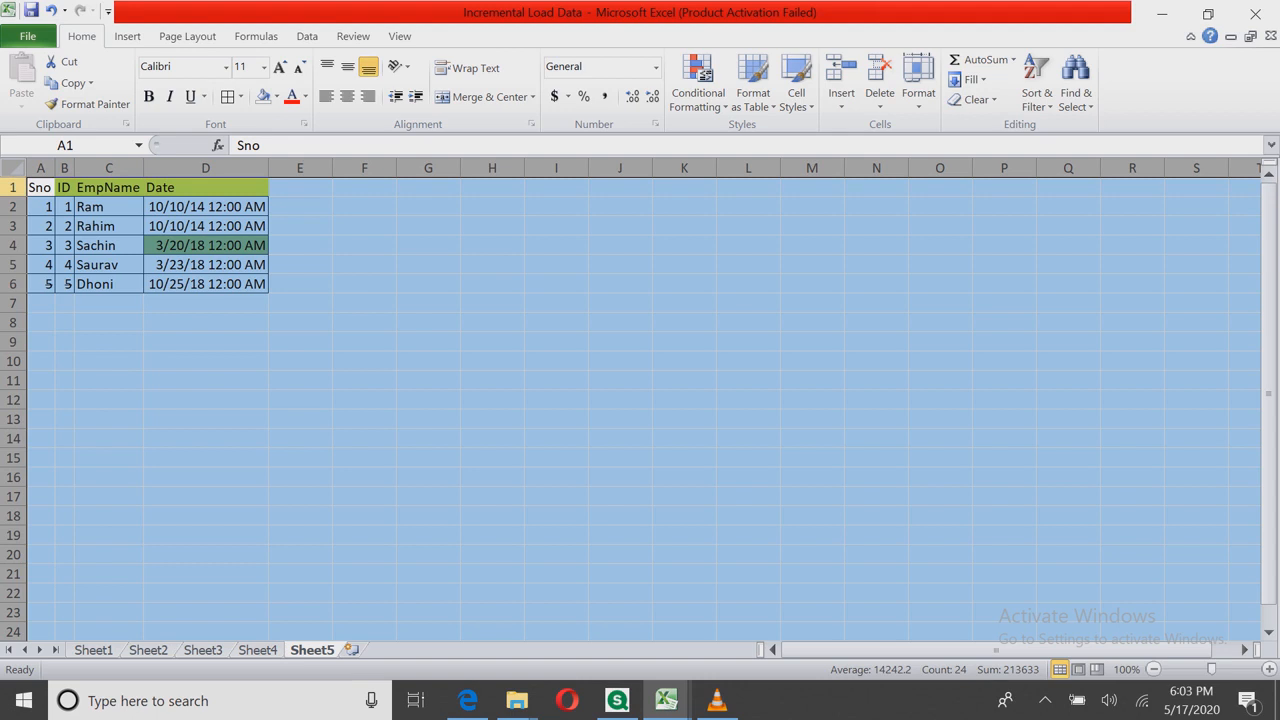
pyautogui.click(206, 323)
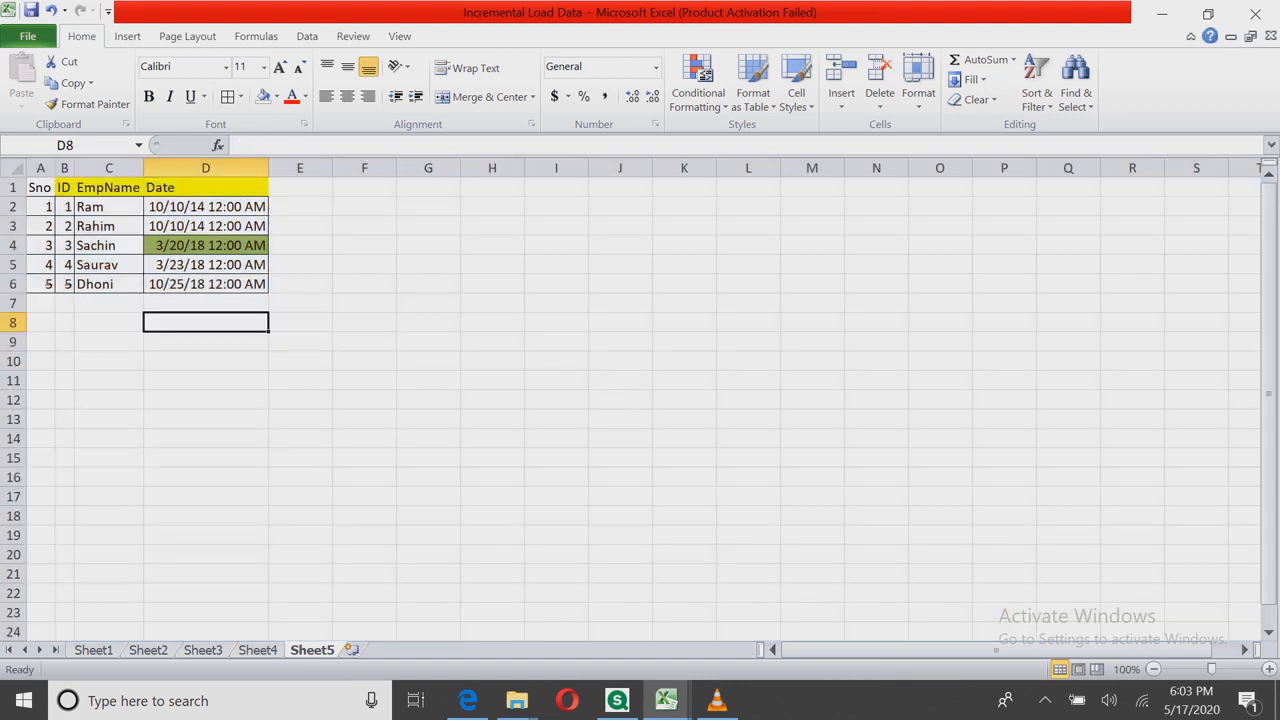
pyautogui.hotkey('alt', 'Tab')
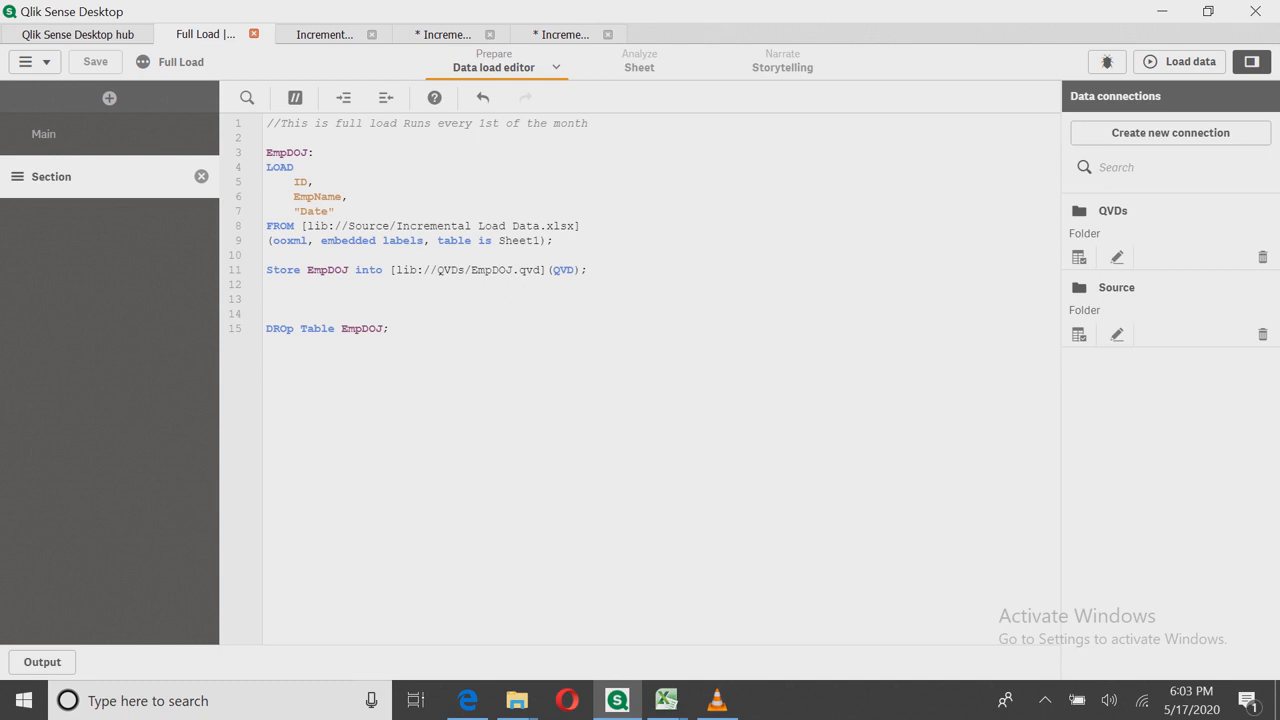
pyautogui.moveTo(572, 255); pyautogui.dragTo(267, 168)
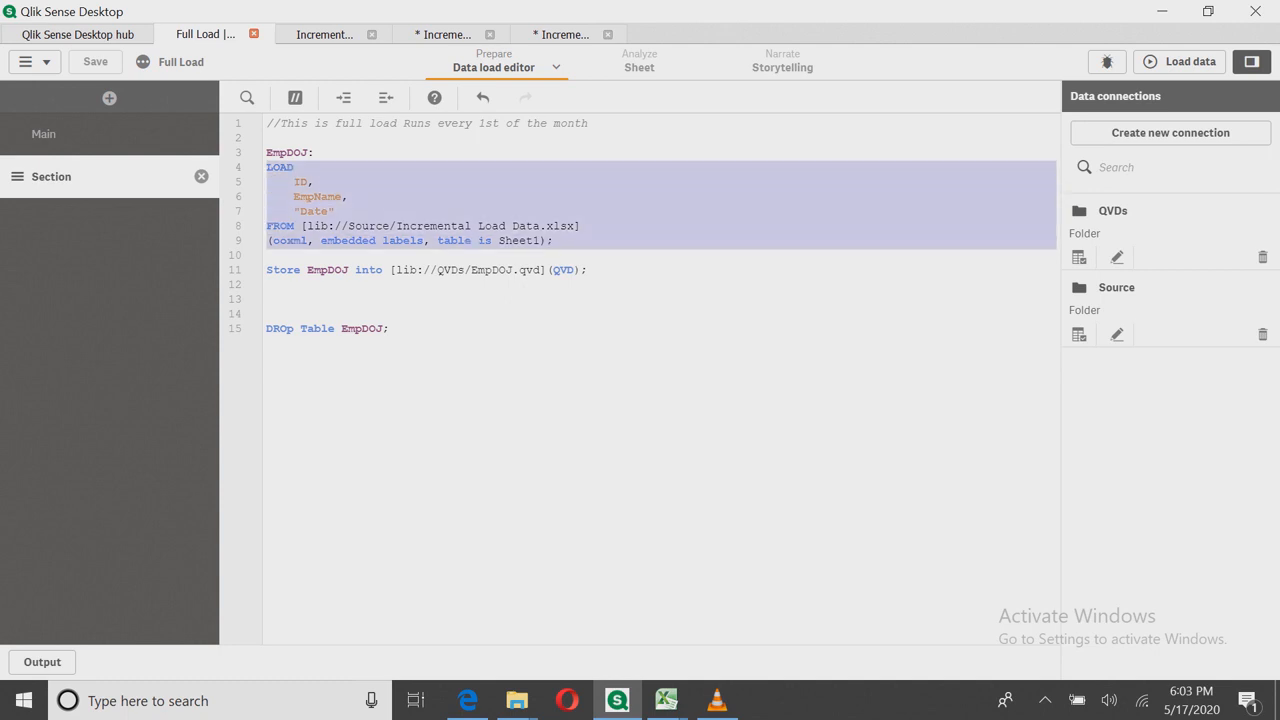
pyautogui.press('Delete')
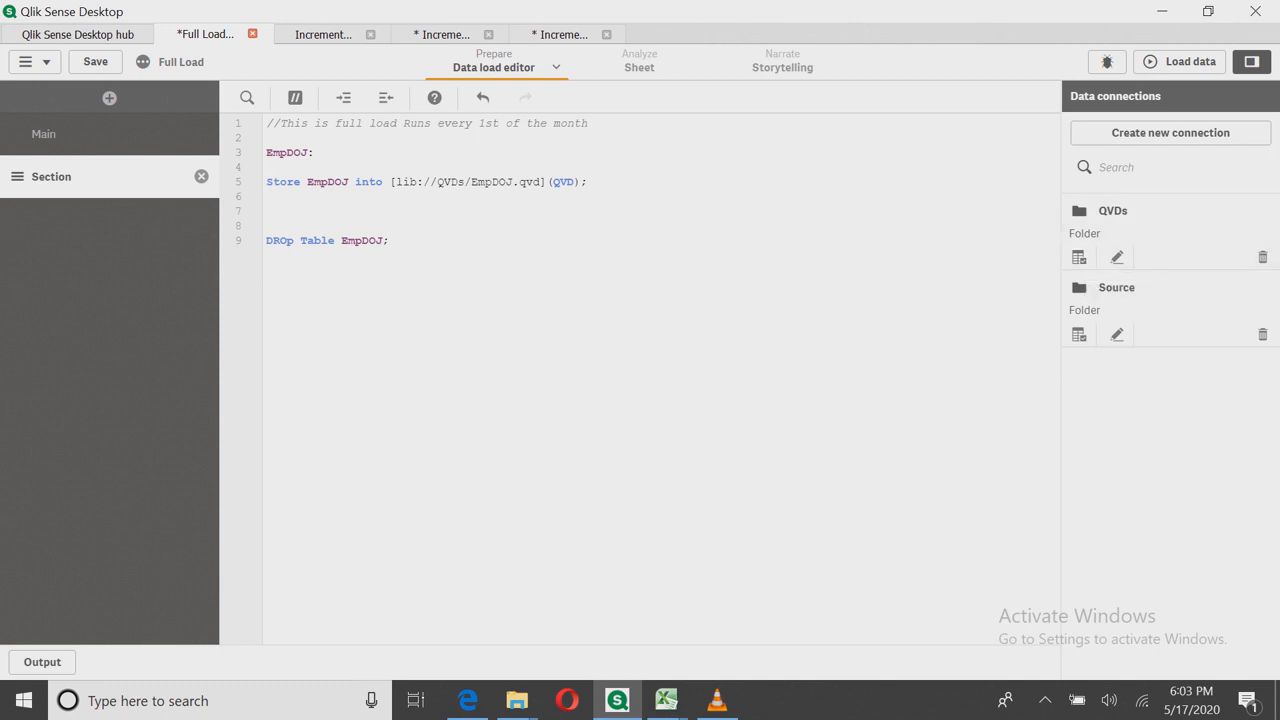
pyautogui.hotkey('ctrl', 'z')
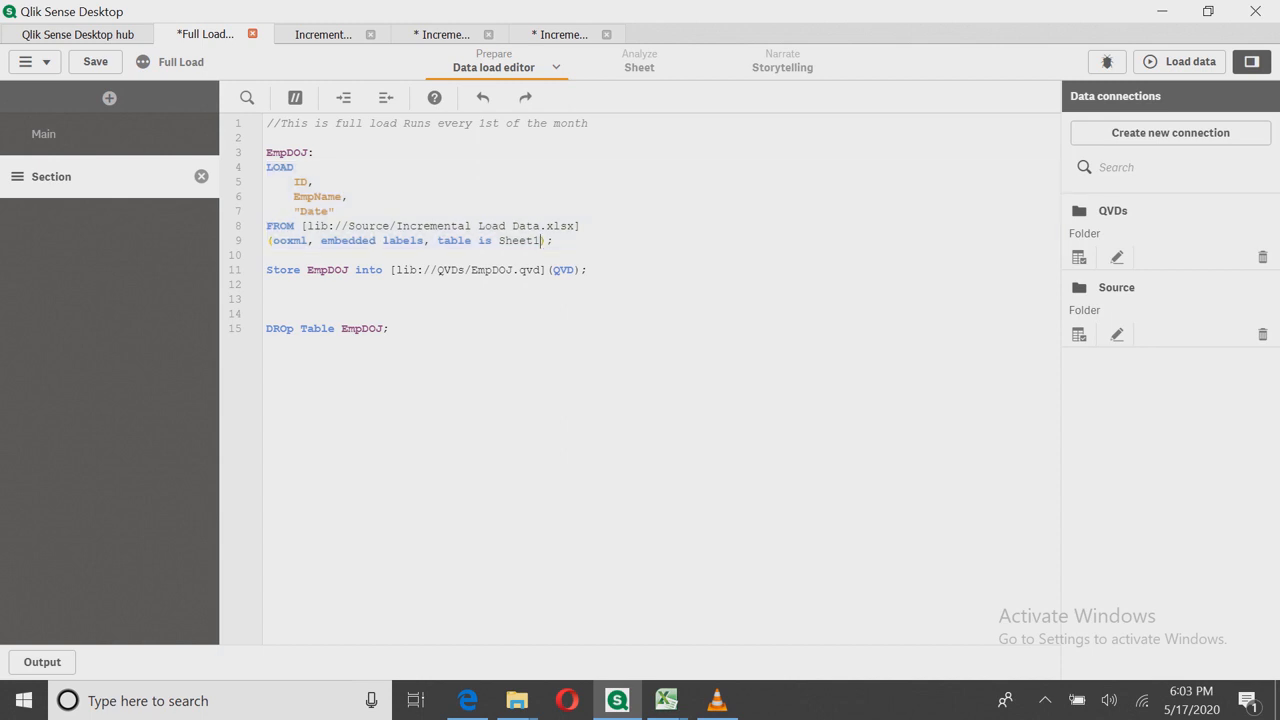
# Step: Change the EmpDOJ load's source table to Sheet5 in the Full Load script, run the data load and close its progress dialog
pyautogui.press('BackSpace')
pyautogui.write('5')
pyautogui.click(1181, 61)
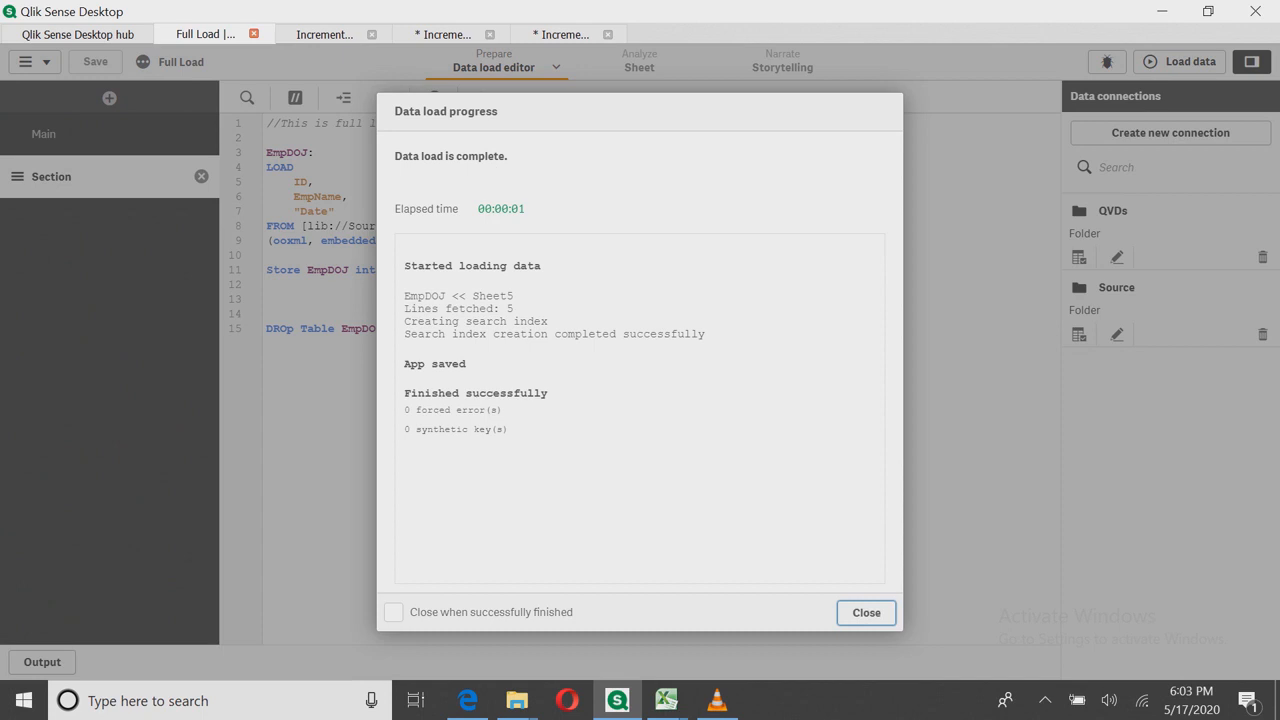
pyautogui.press('Return')
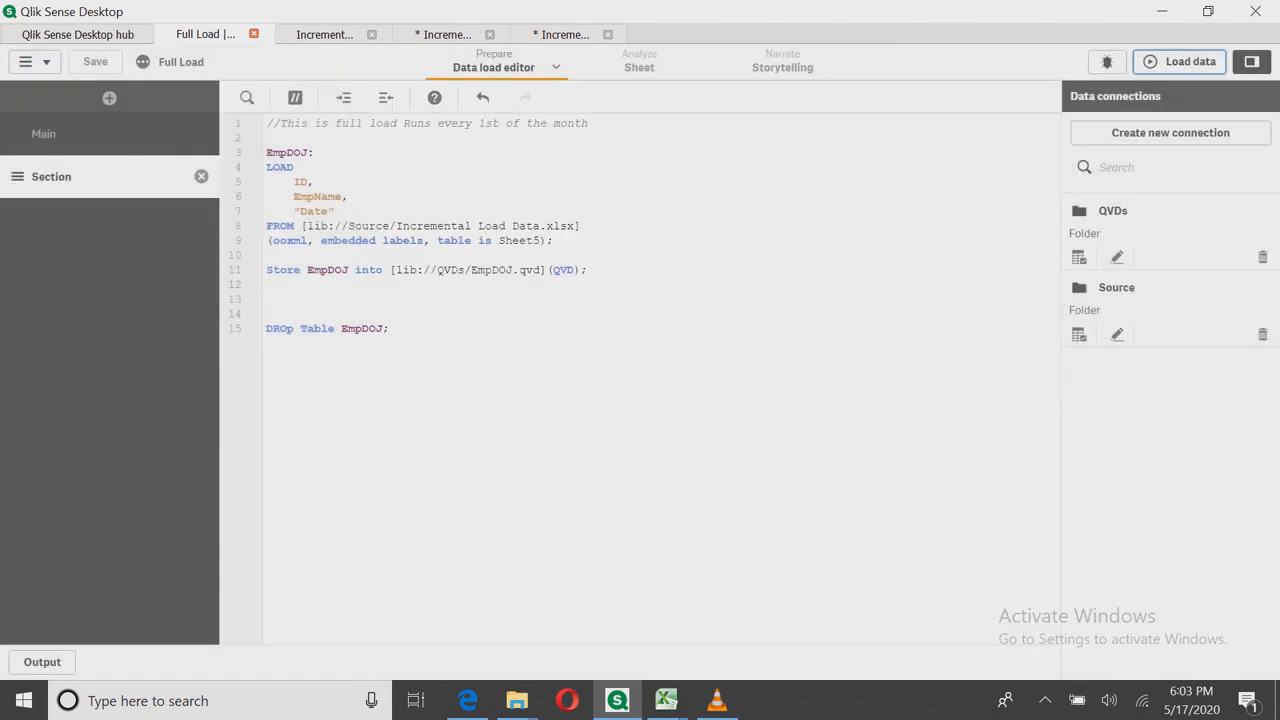
pyautogui.doubleClick(492, 270)
# Step: Delete the existing MaxTab and EmpDOJ code above exit Script in the Incremental Load app's script section
pyautogui.click(324, 34)
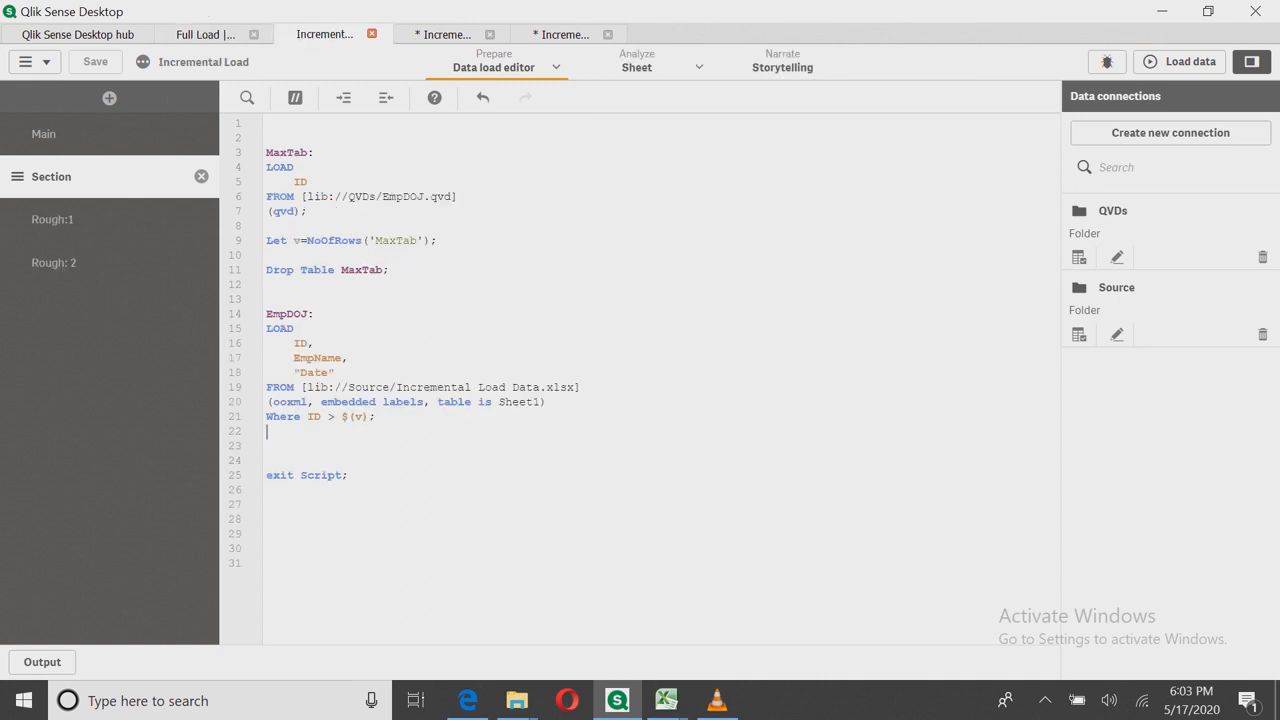
pyautogui.hotkey('shift', 'Up')
pyautogui.hotkey('shift', 'Up')
pyautogui.hotkey('shift', 'Up')
pyautogui.hotkey('shift', 'Up')
pyautogui.hotkey('shift', 'Up')
pyautogui.hotkey('shift', 'Up')
pyautogui.hotkey('shift', 'Up')
pyautogui.hotkey('shift', 'Up')
pyautogui.hotkey('shift', 'Up')
pyautogui.hotkey('shift', 'Up')
pyautogui.hotkey('shift', 'Up')
pyautogui.hotkey('shift', 'Up')
pyautogui.hotkey('shift', 'Up')
pyautogui.hotkey('shift', 'Up')
pyautogui.hotkey('shift', 'Up')
pyautogui.hotkey('shift', 'Up')
pyautogui.hotkey('shift', 'Up')
pyautogui.hotkey('shift', 'Up')
pyautogui.hotkey('shift', 'Up')
pyautogui.hotkey('shift', 'Up')
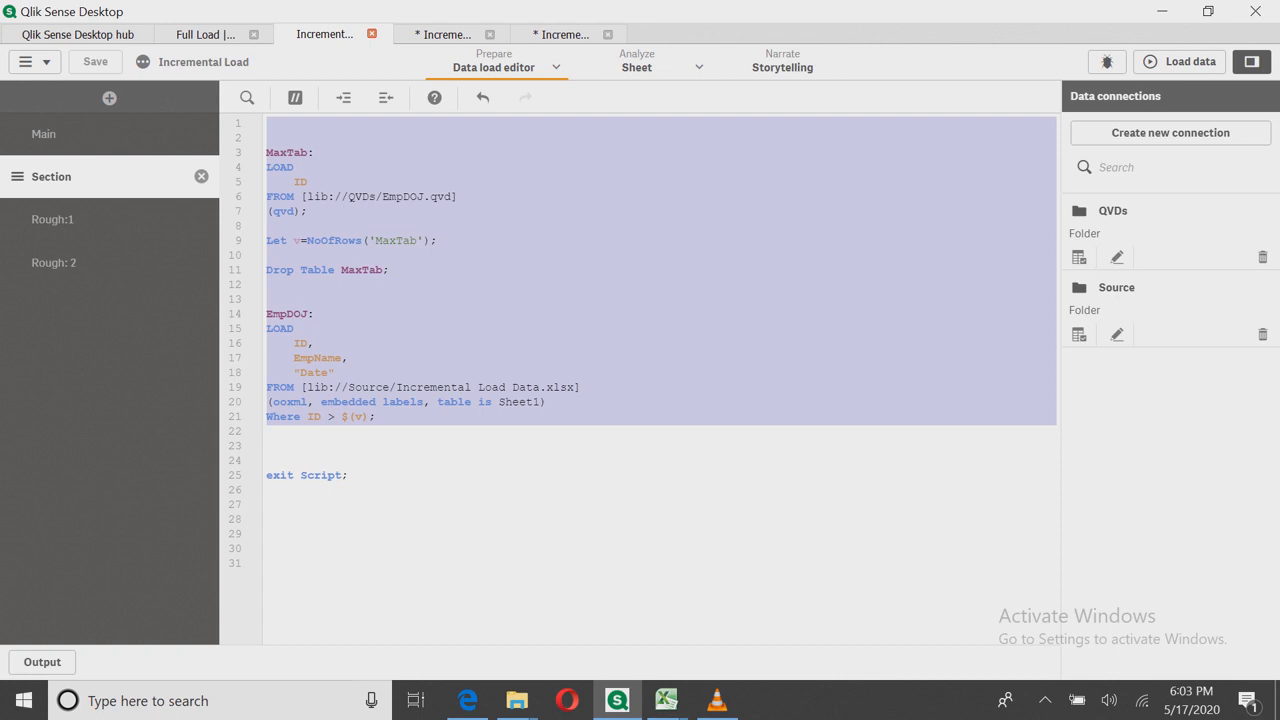
pyautogui.press('BackSpace')
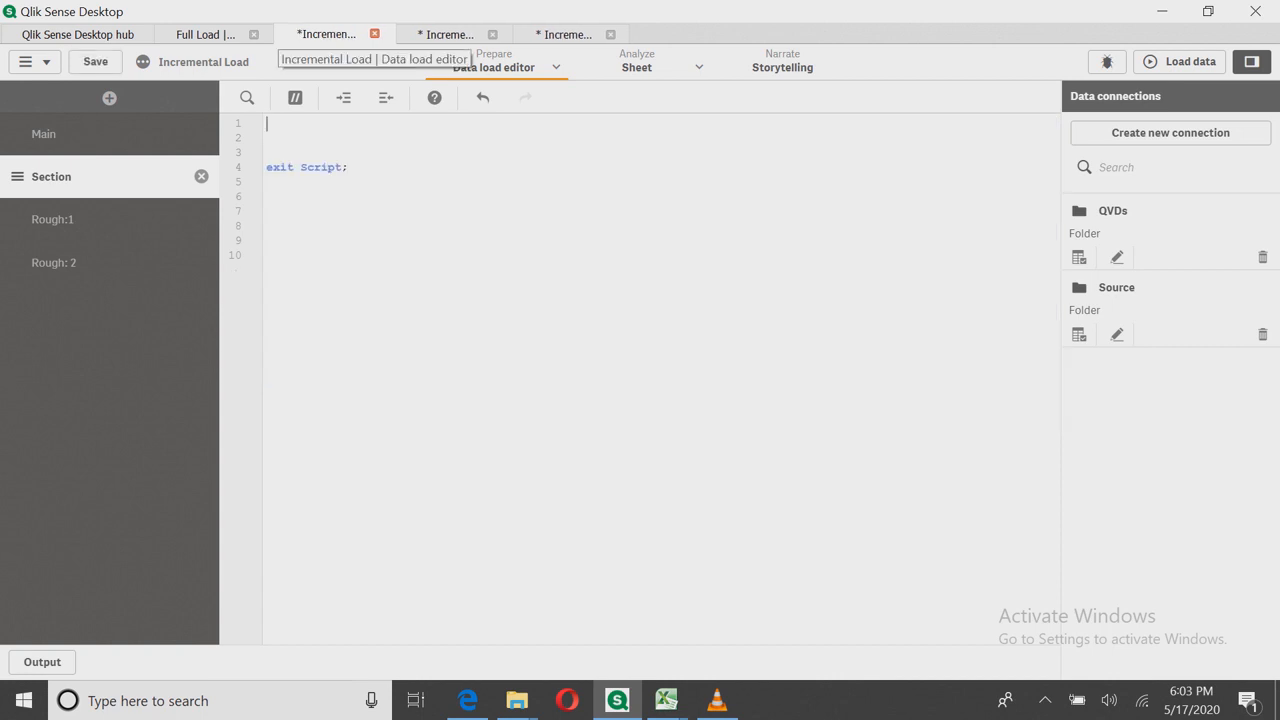
# Step: Start the script with a MaxTab: label and insert the load statement for all fields of EmpDOJ.qvd from the QVDs connection
pyautogui.write('Maxt')
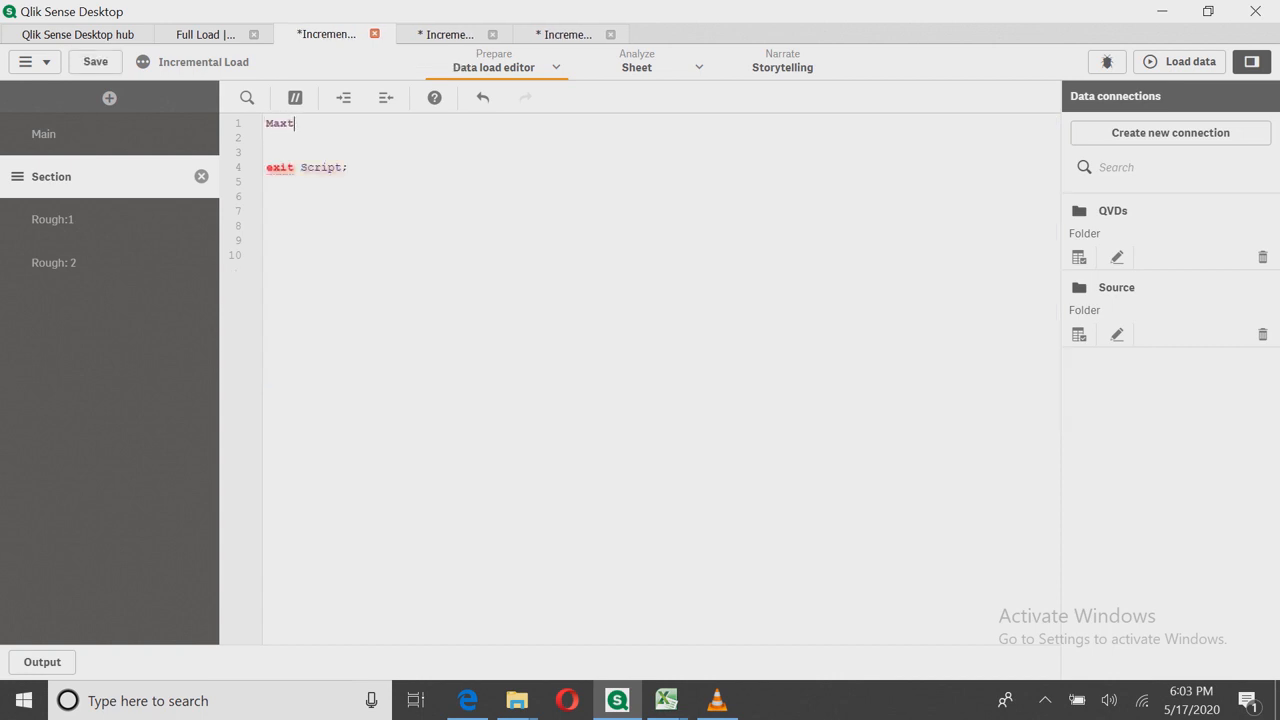
pyautogui.write('Tab:')
pyautogui.press('Return')
pyautogui.press('Return')
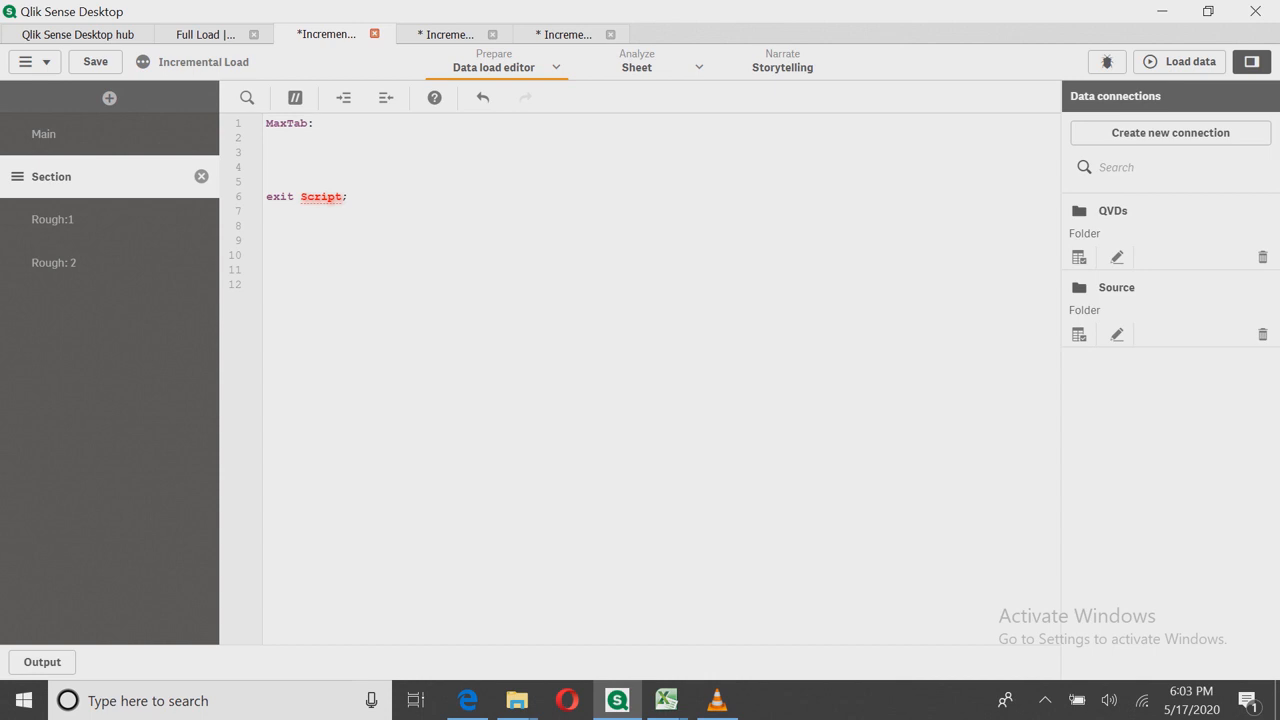
pyautogui.press('BackSpace')
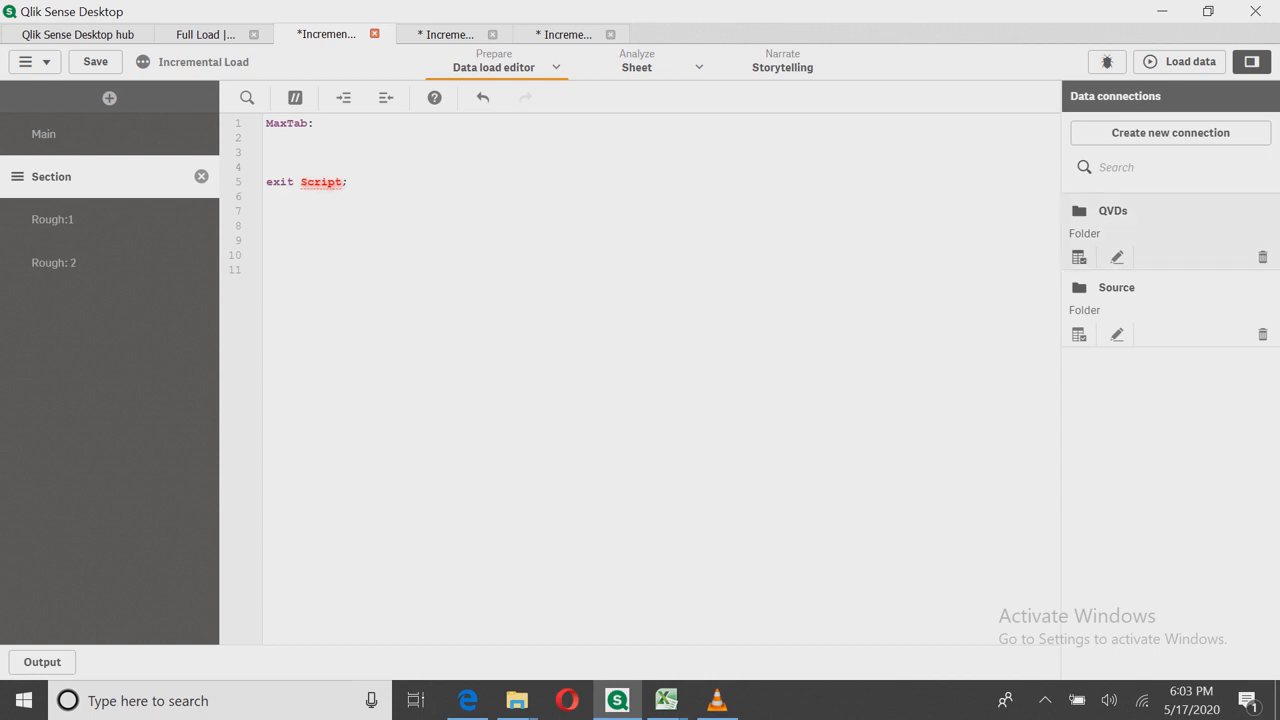
pyautogui.click(1079, 257)
pyautogui.click(483, 301)
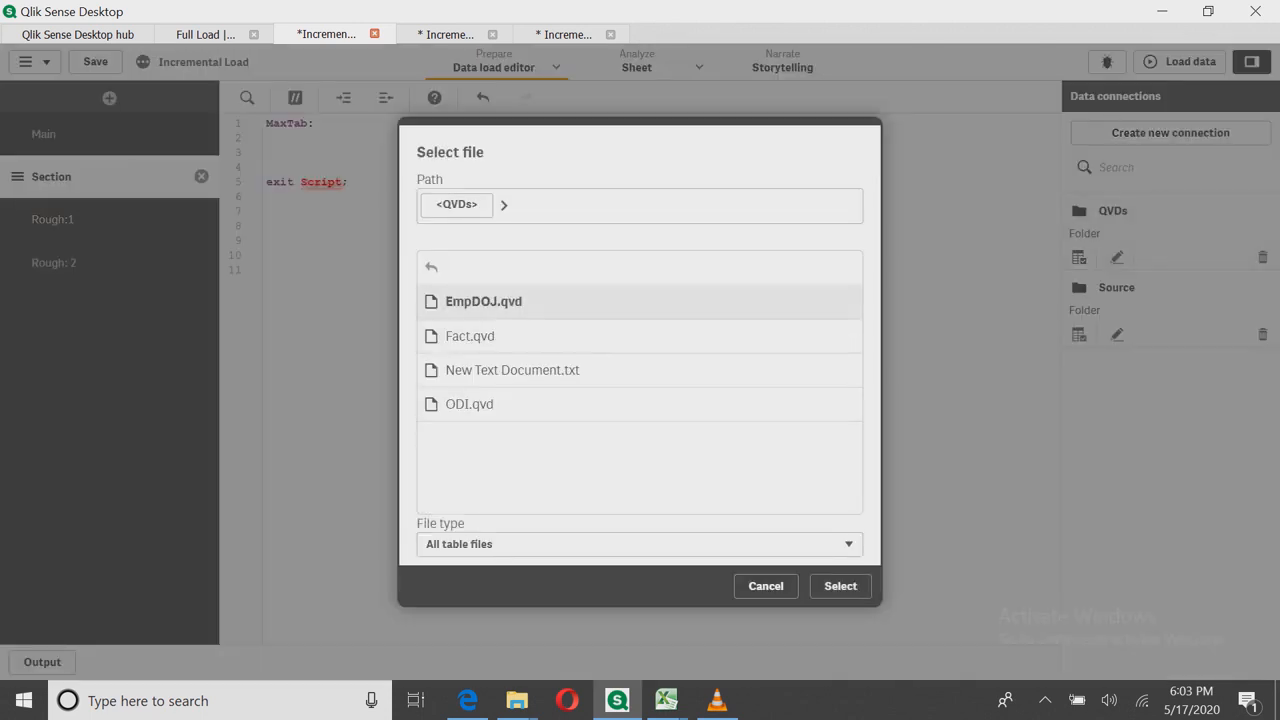
pyautogui.click(840, 586)
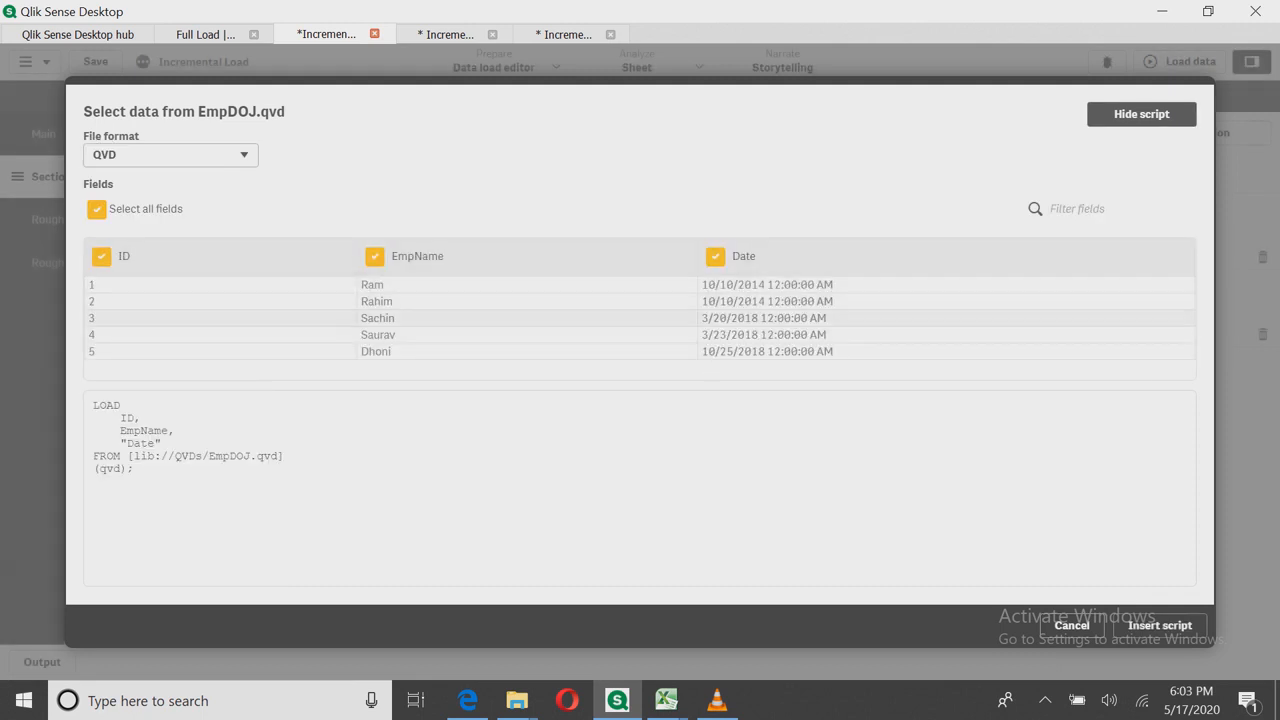
pyautogui.click(1159, 625)
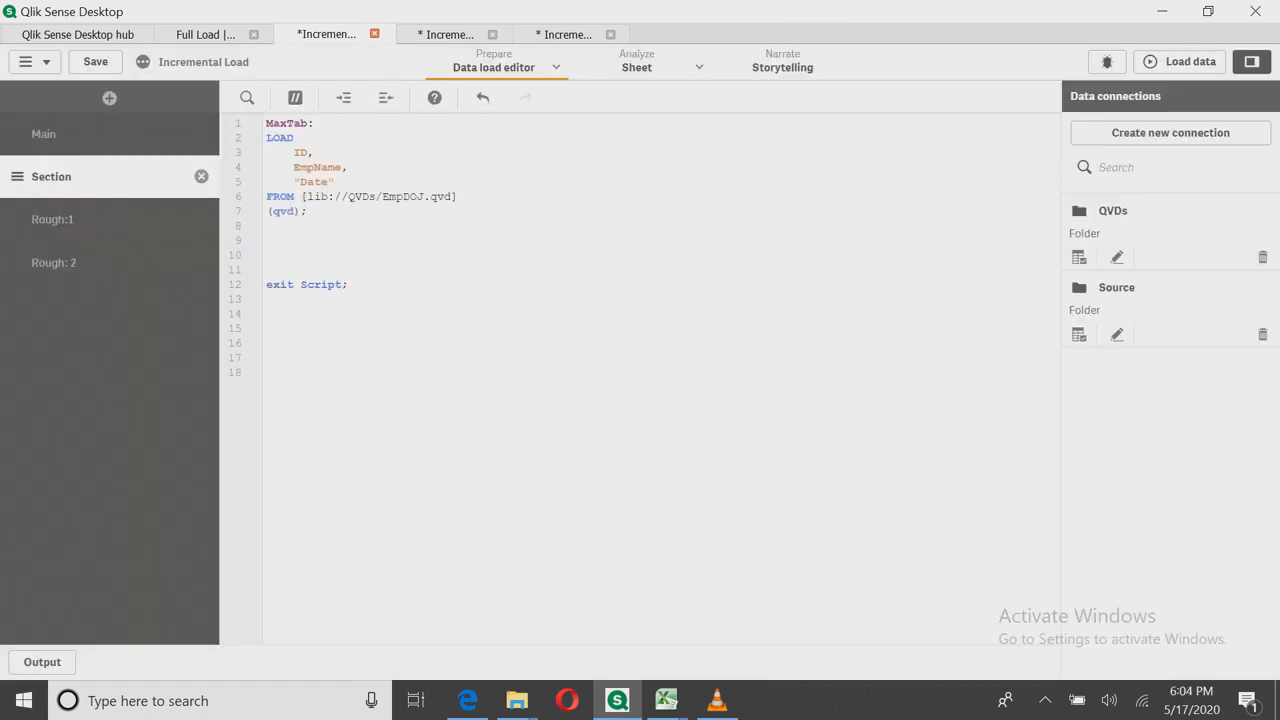
# Step: Remove EmpName, Date and the trailing comma from the MaxTab load, keeping only the ID field
pyautogui.hotkey('shift', 'Up')
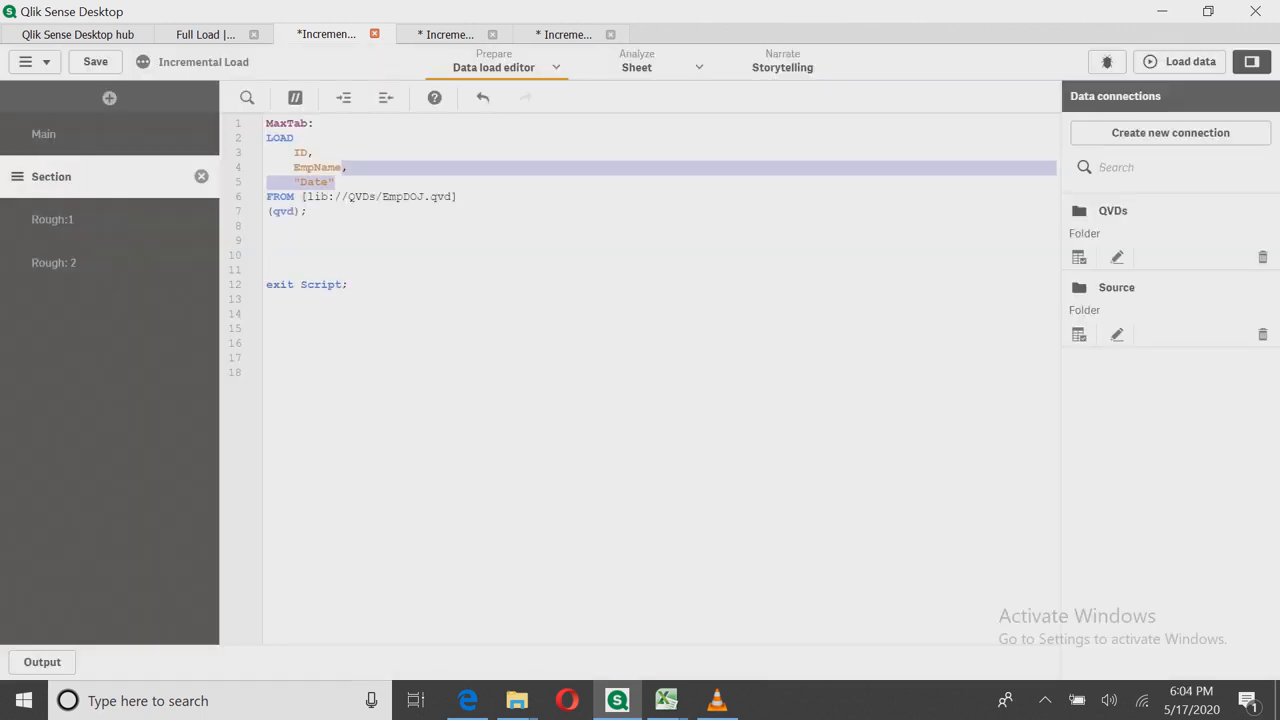
pyautogui.press('BackSpace')
pyautogui.press('Up')
pyautogui.press('Down')
pyautogui.hotkey('shift', 'Up')
pyautogui.hotkey('shift', 'Left')
pyautogui.press('BackSpace')
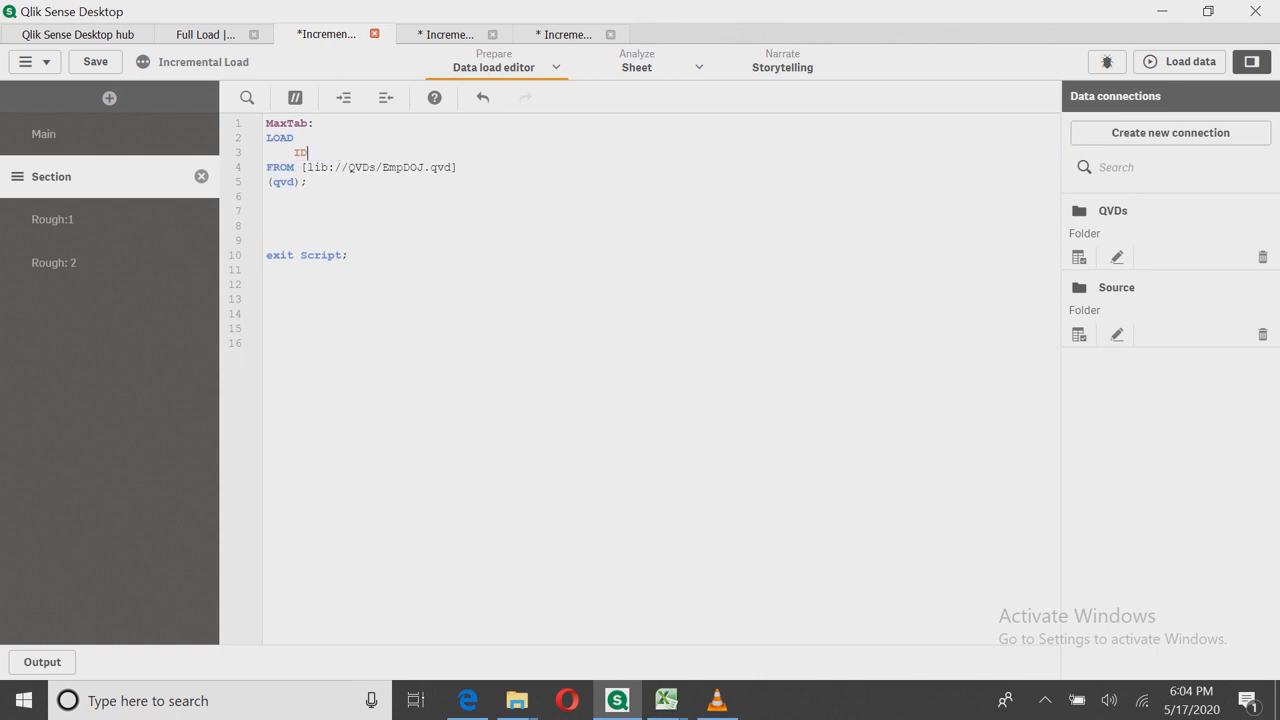
# Step: Add the statement Let v=NoOfRows('MaxTab'); below the MaxTab load
pyautogui.press('Down')
pyautogui.press('Down')
pyautogui.press('Down')
pyautogui.press('Return')
pyautogui.write('L')
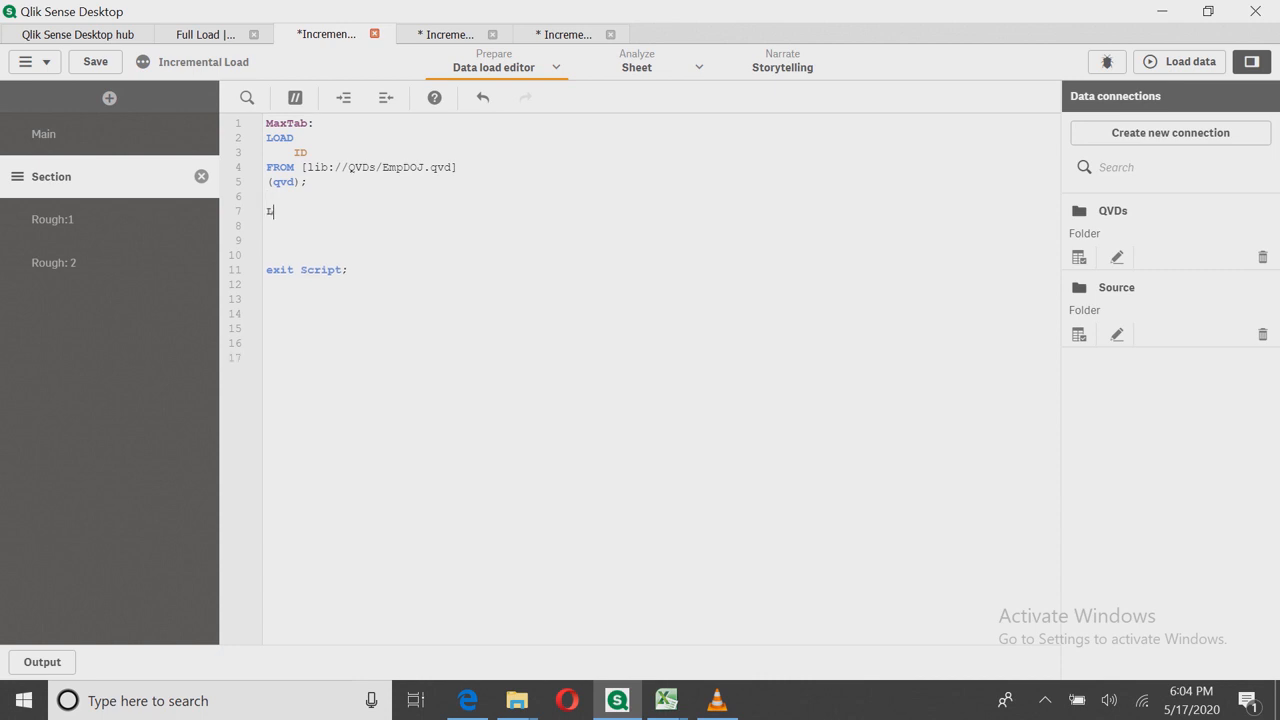
pyautogui.write('et v=no')
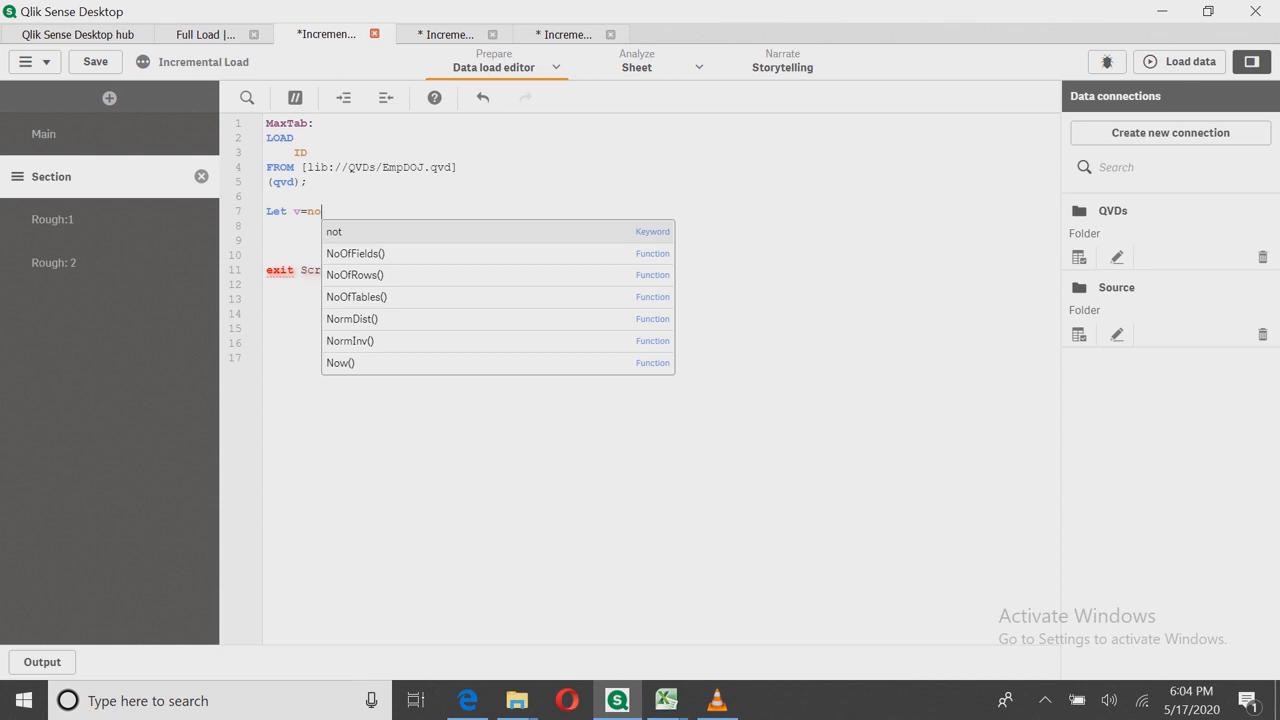
pyautogui.press('Down')
pyautogui.press('Down')
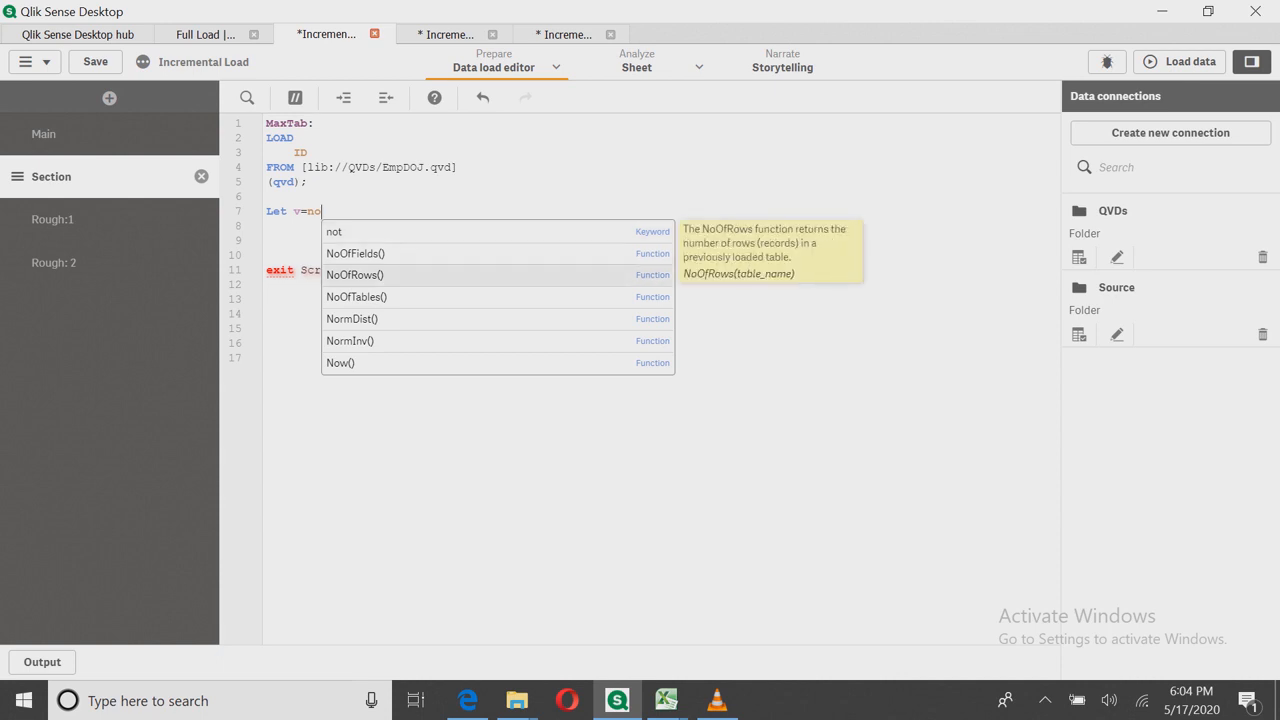
pyautogui.press('Return')
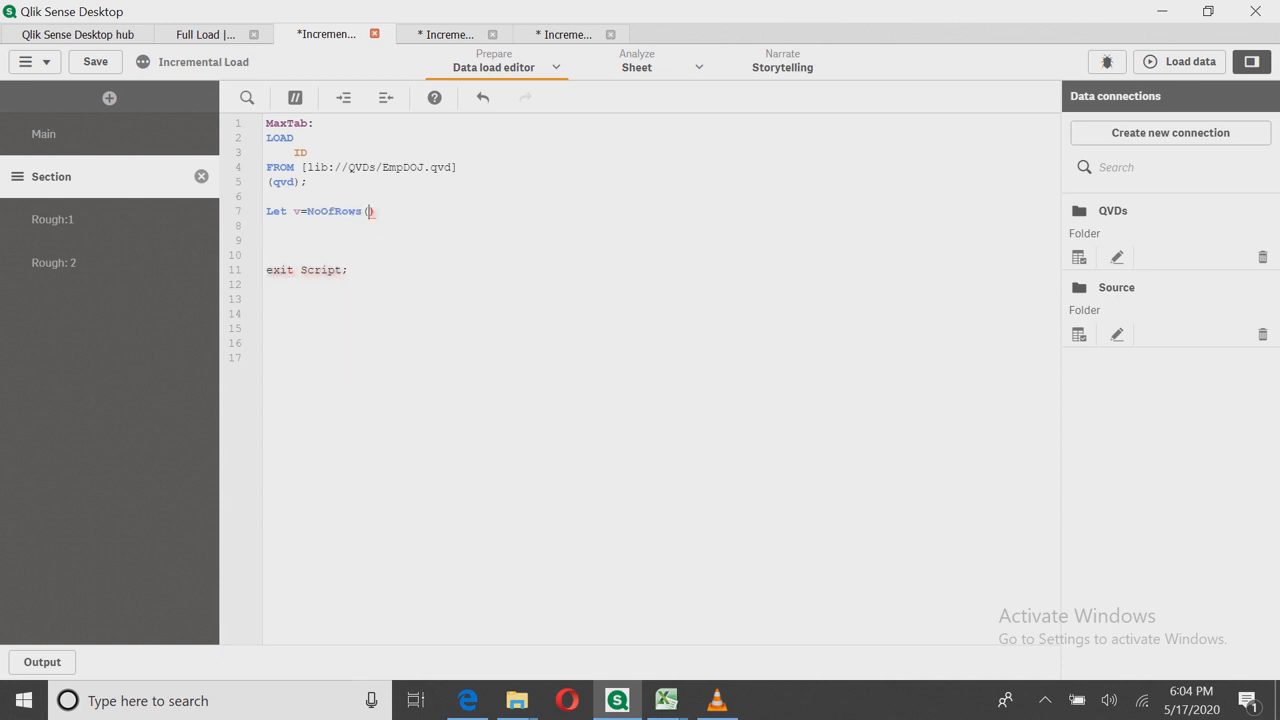
pyautogui.write("'MaxTab');")
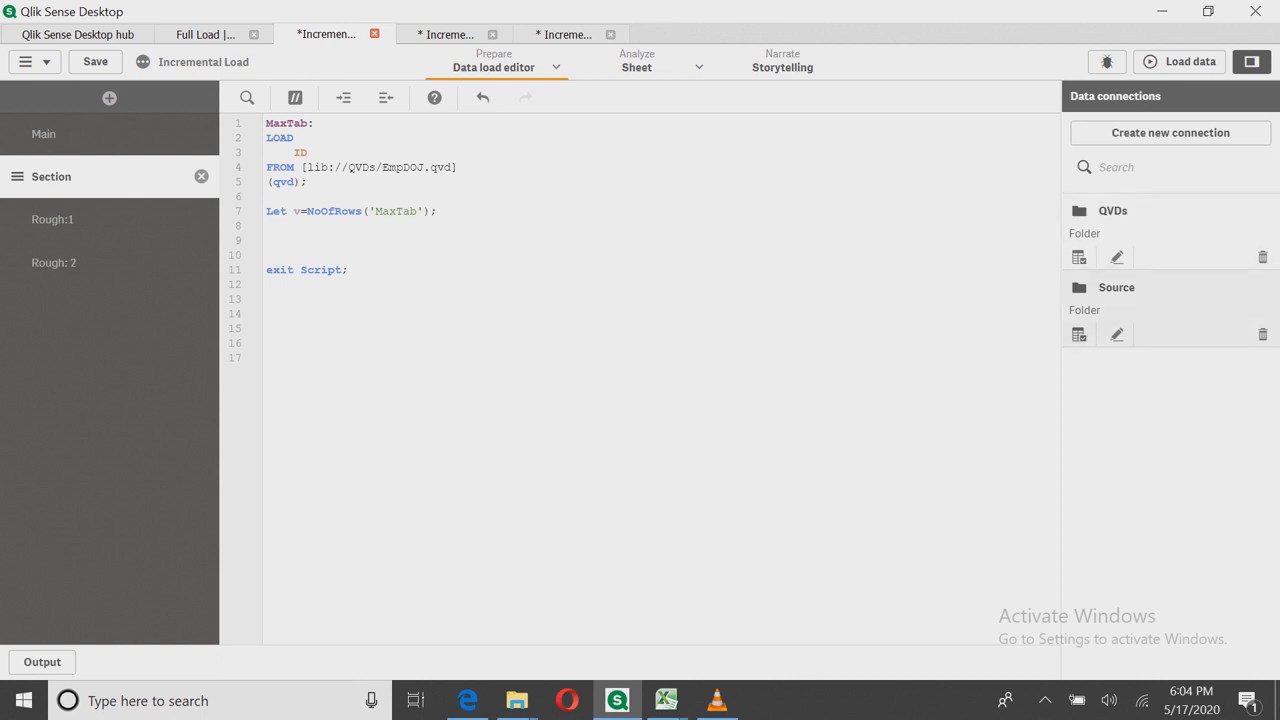
# Step: Insert a load statement for all fields of Sheet5 in Incremental Load Data.xlsx from the Source connection, below the variable
pyautogui.click(1079, 335)
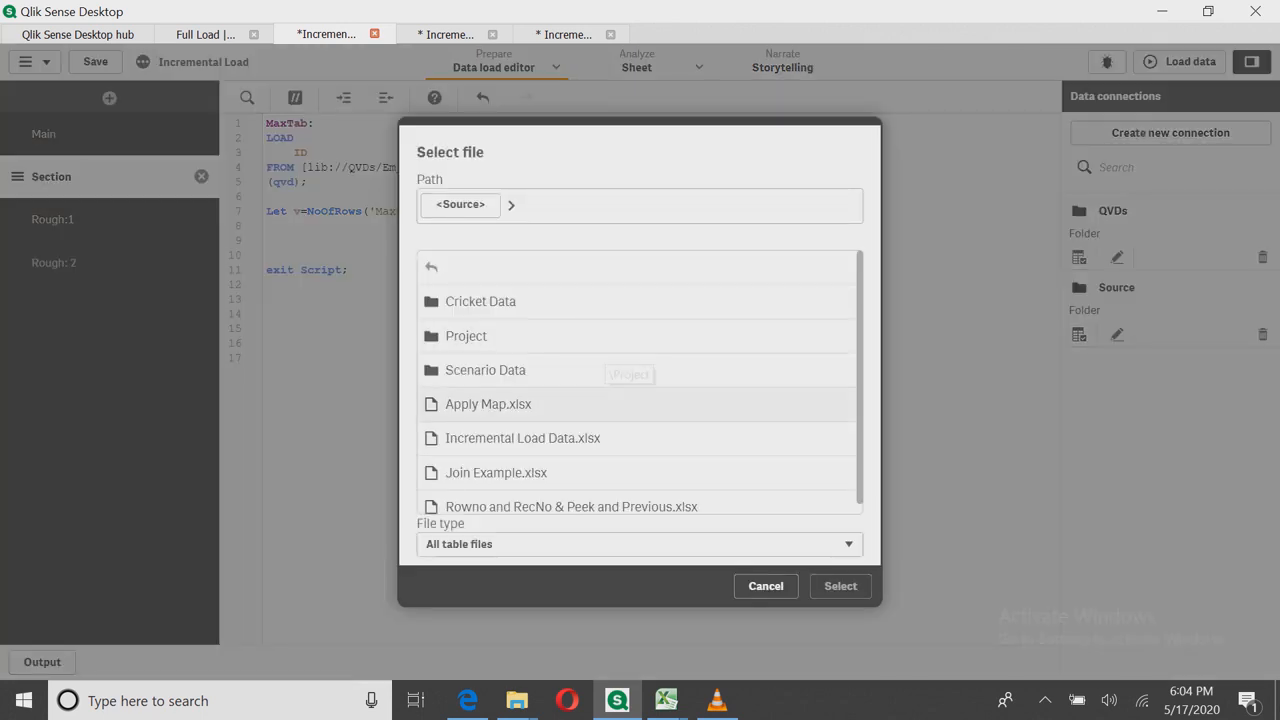
pyautogui.scroll(-1, 620, 415)
pyautogui.click(522, 427)
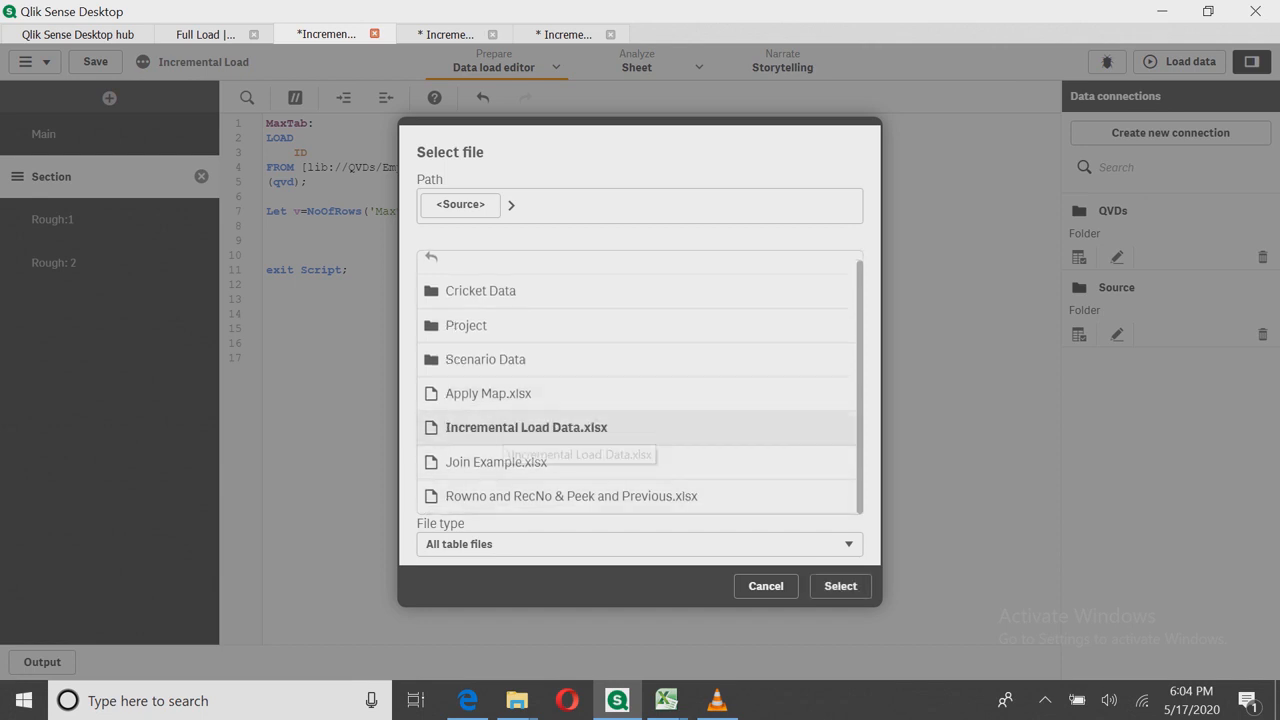
pyautogui.click(840, 586)
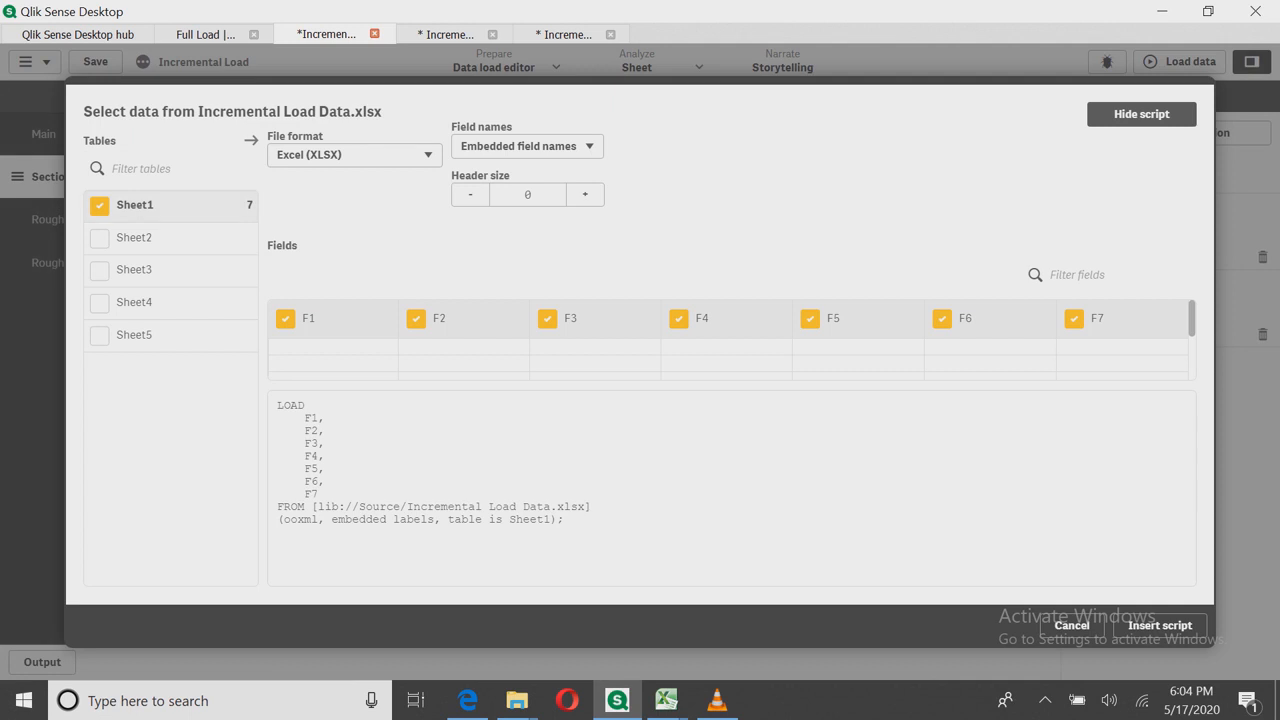
pyautogui.click(99, 205)
pyautogui.click(99, 336)
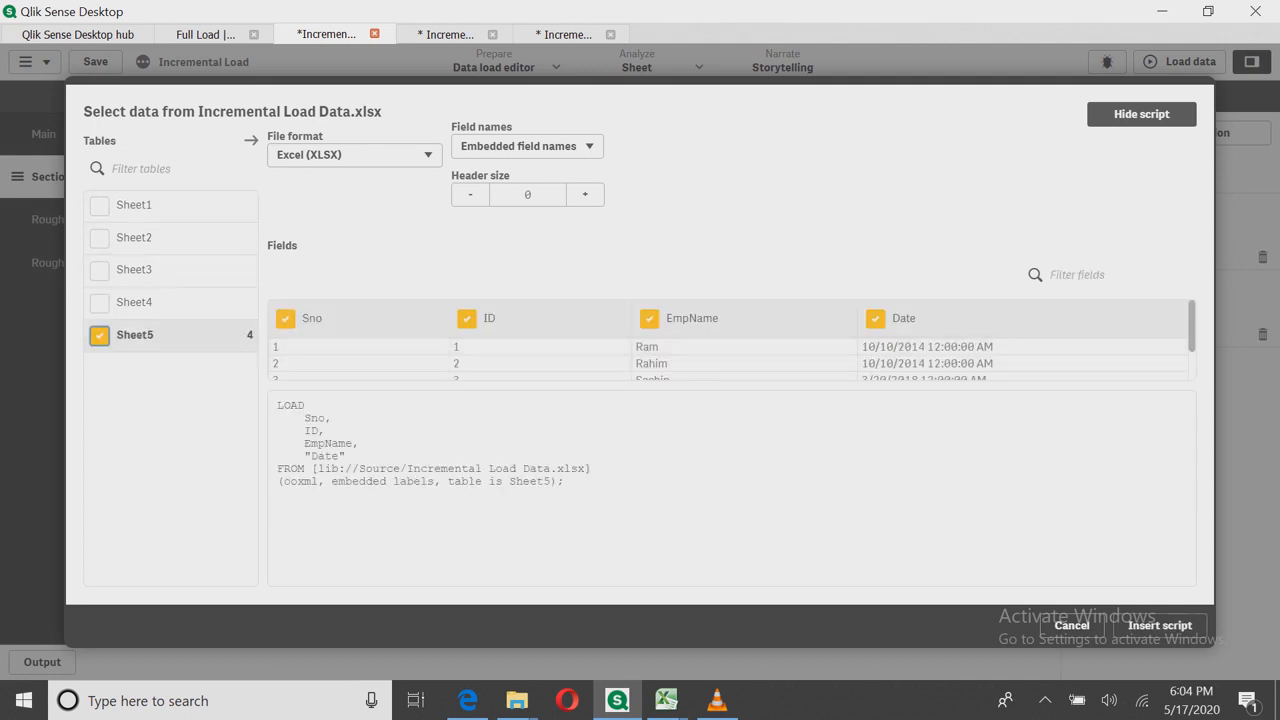
pyautogui.click(1159, 625)
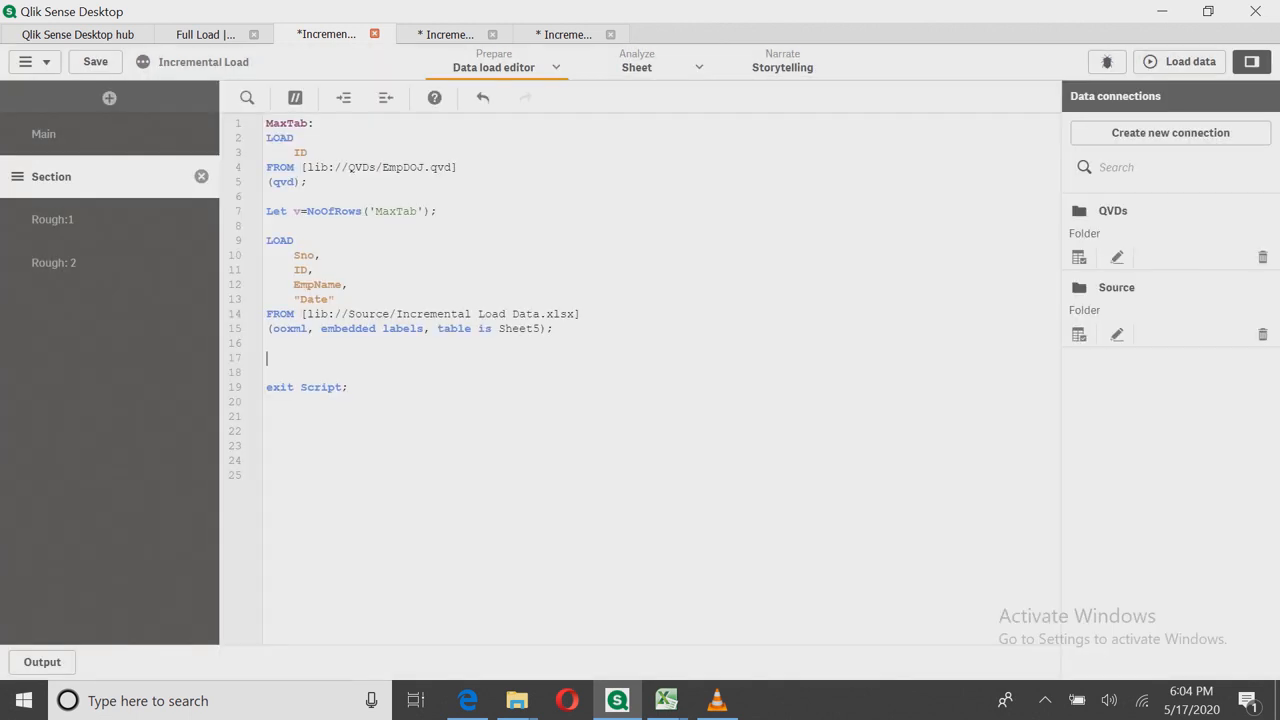
# Step: Add the condition where Sno > $(v) to the end of the Sheet5 load statement
pyautogui.press('Return')
pyautogui.write('whre;')
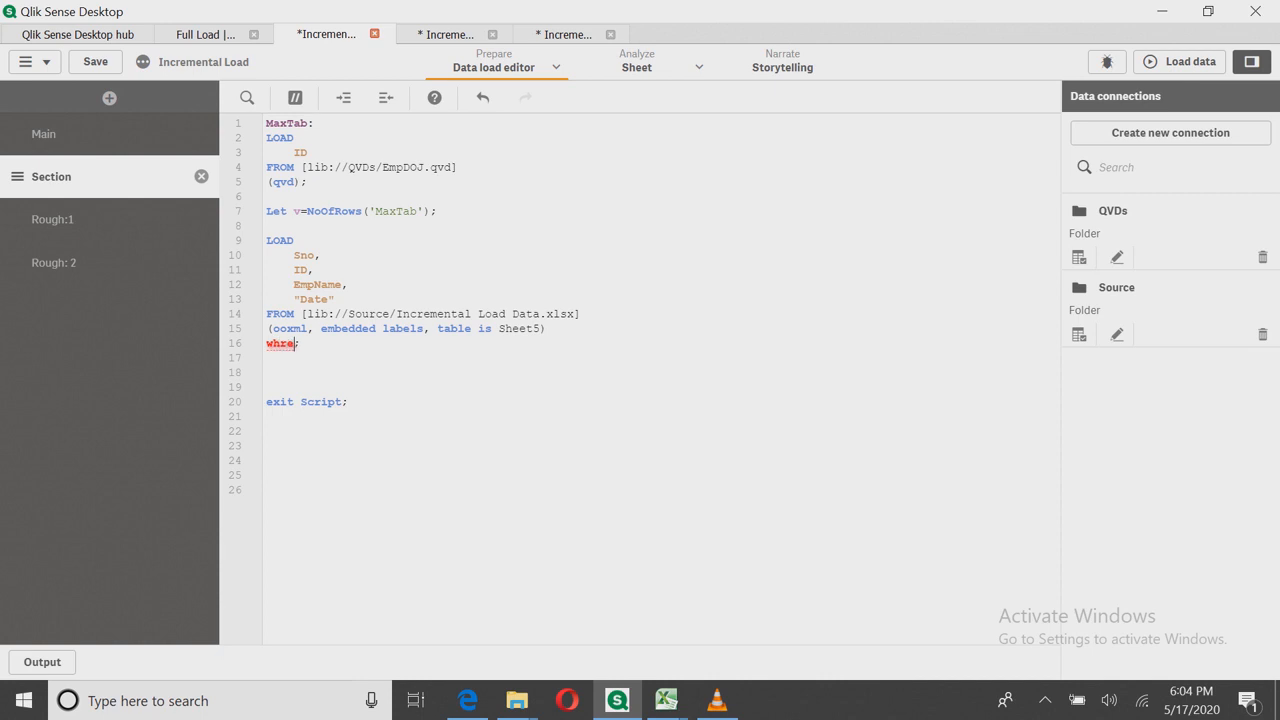
pyautogui.press('BackSpace')
pyautogui.press('BackSpace')
pyautogui.write('ere ')
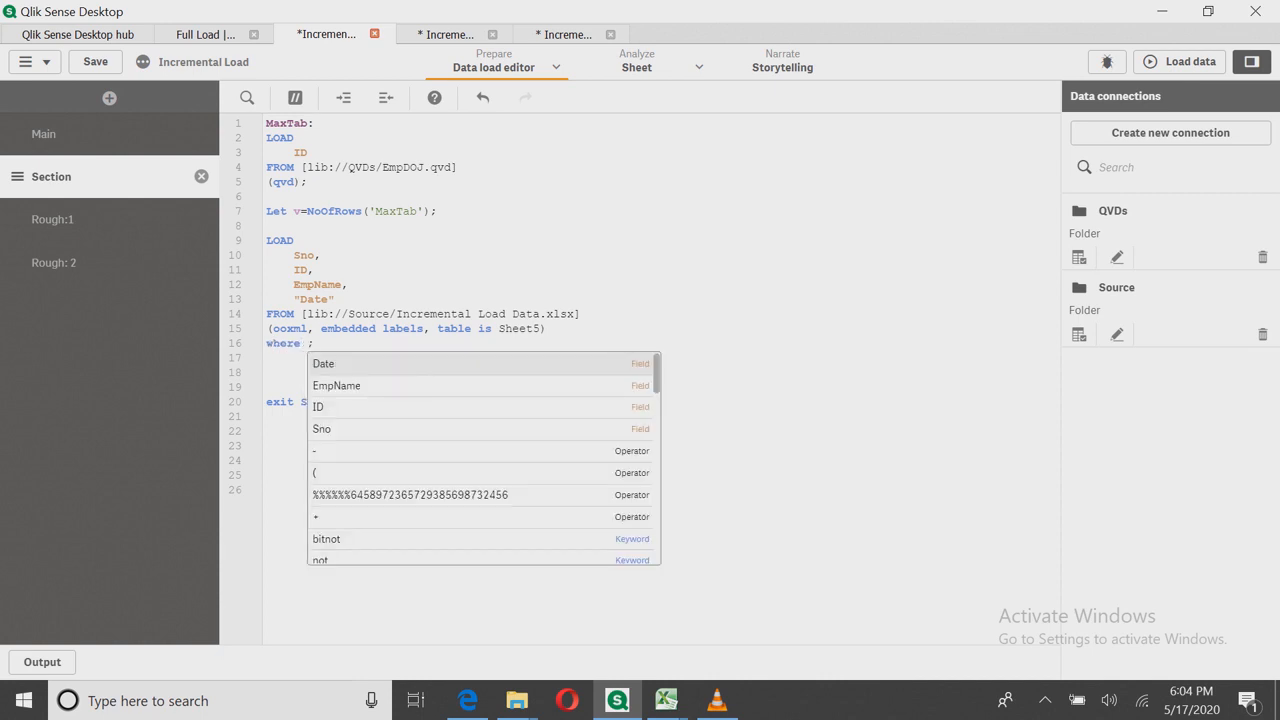
pyautogui.write('SN')
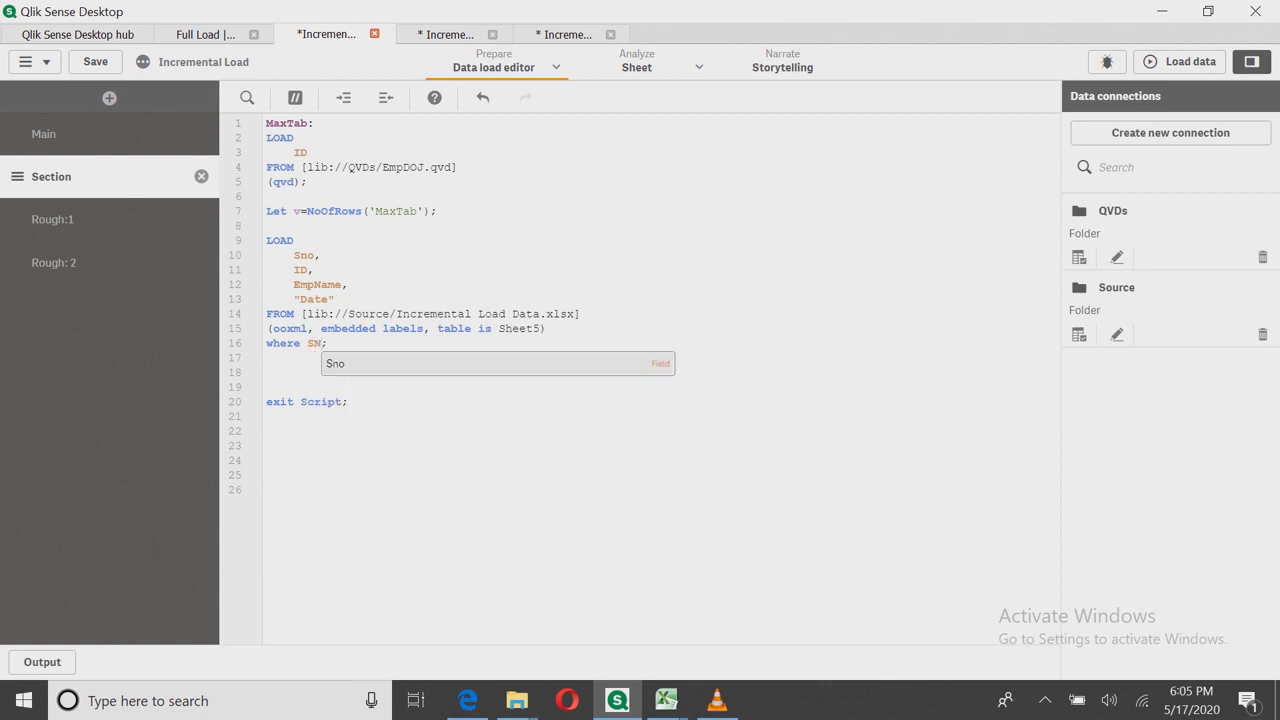
pyautogui.press('Return')
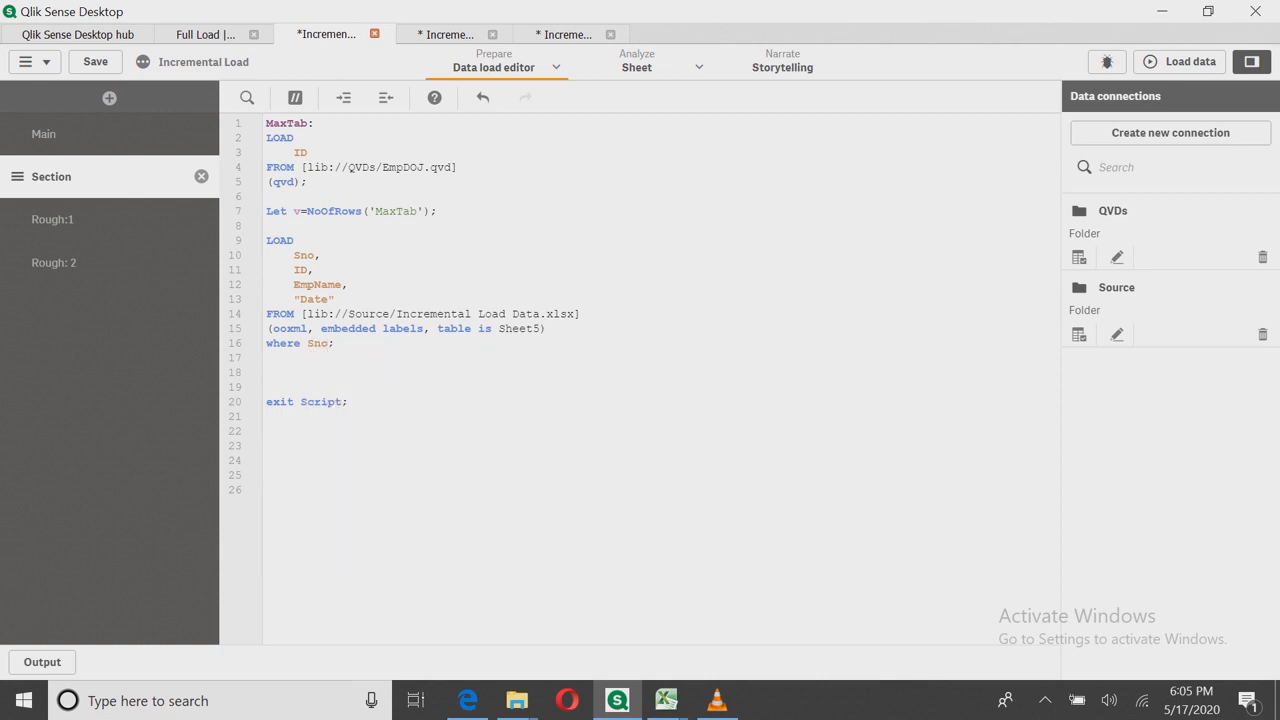
pyautogui.write('?')
pyautogui.press('BackSpace')
pyautogui.write('> S')
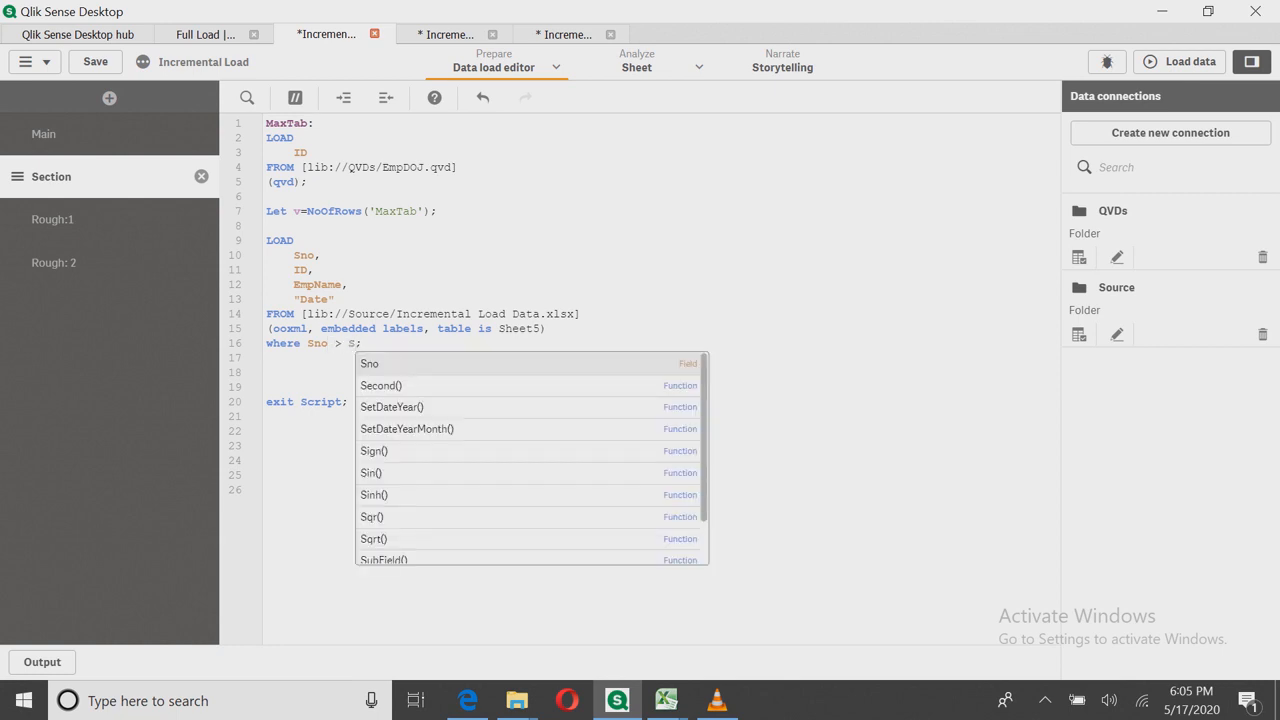
pyautogui.write('(v)')
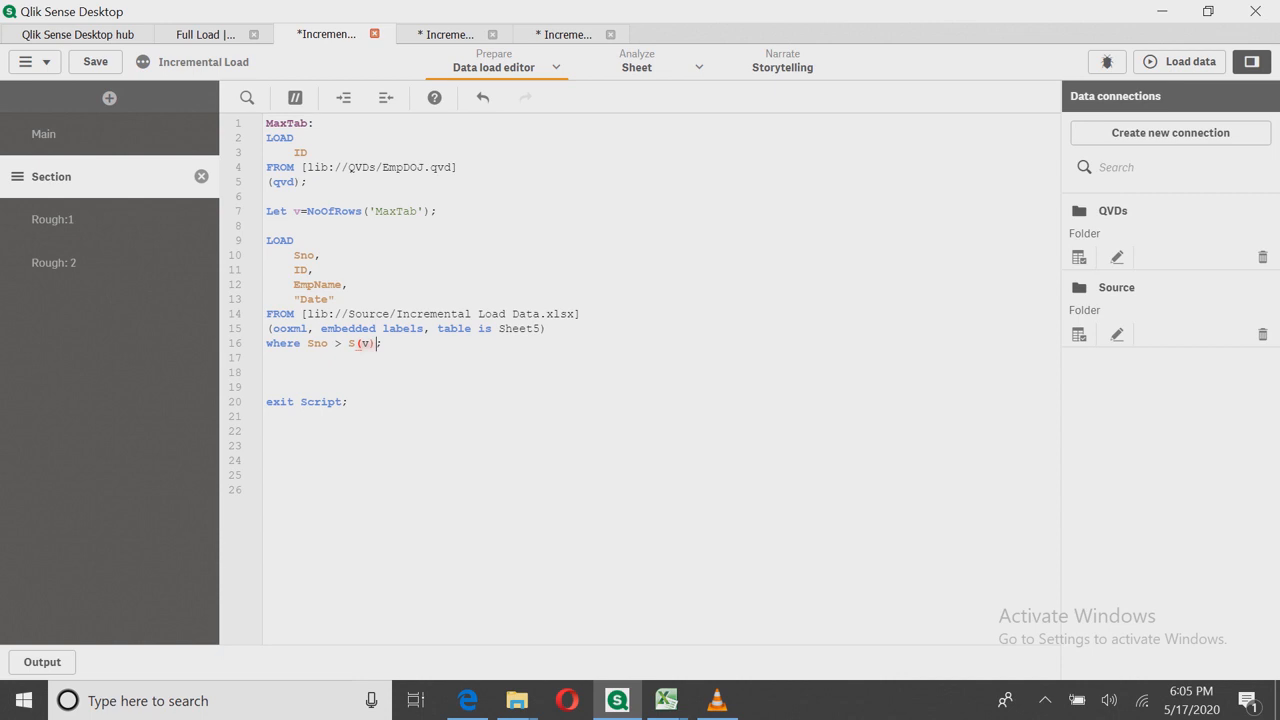
pyautogui.press('BackSpace')
pyautogui.write('$')
# Step: Label the Sheet5 load EmpDOJ:, copying the table name from the Full Load script and leaving blank lines above it
pyautogui.click(205, 35)
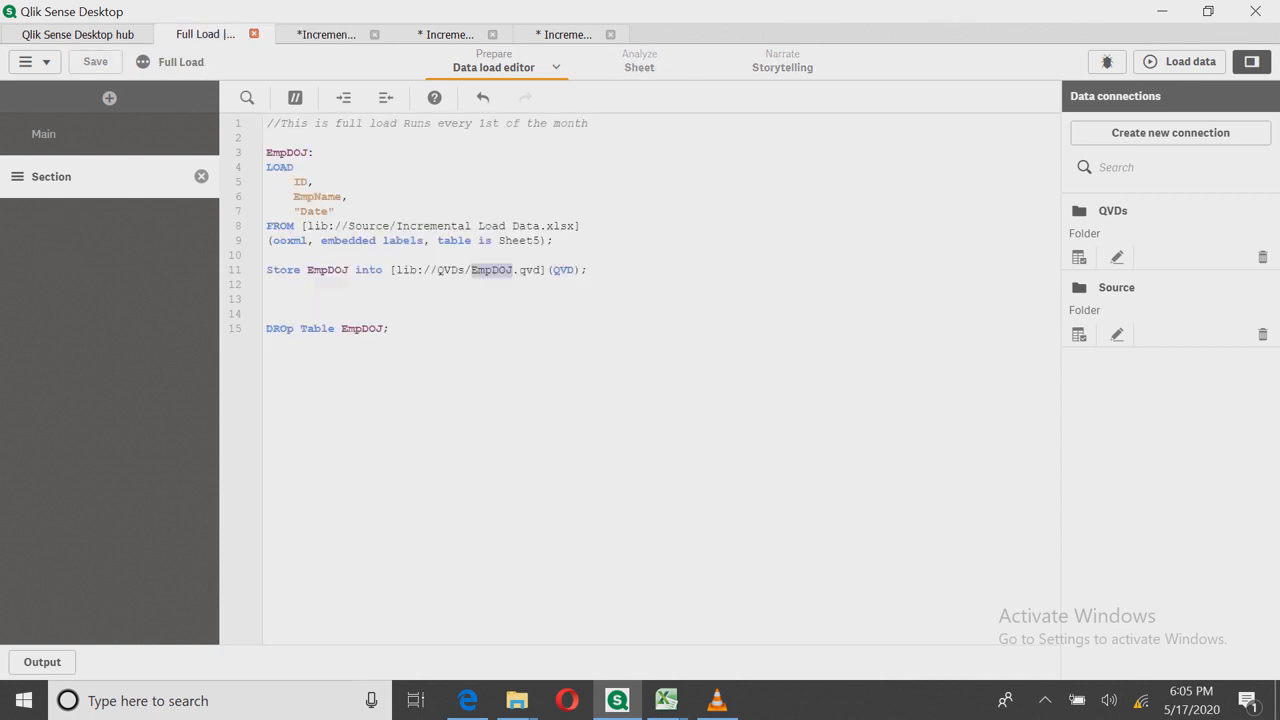
pyautogui.doubleClick(292, 153)
pyautogui.hotkey('ctrl', 'c')
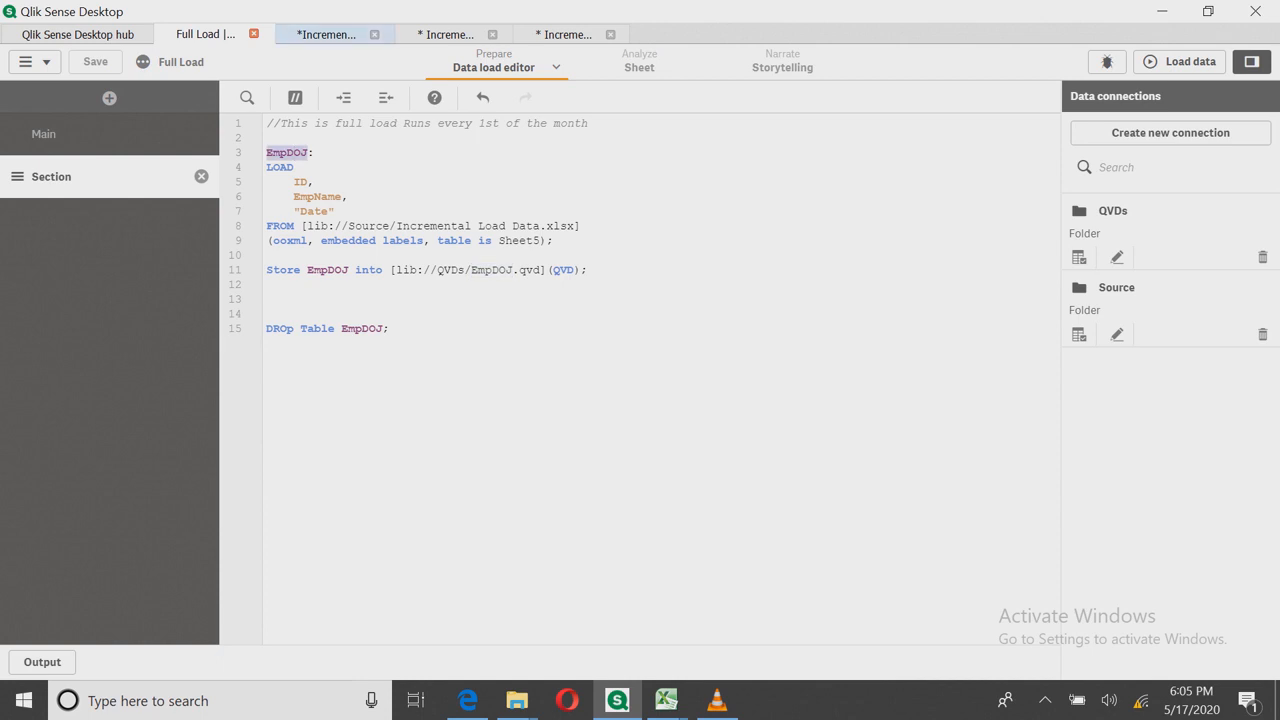
pyautogui.click(326, 34)
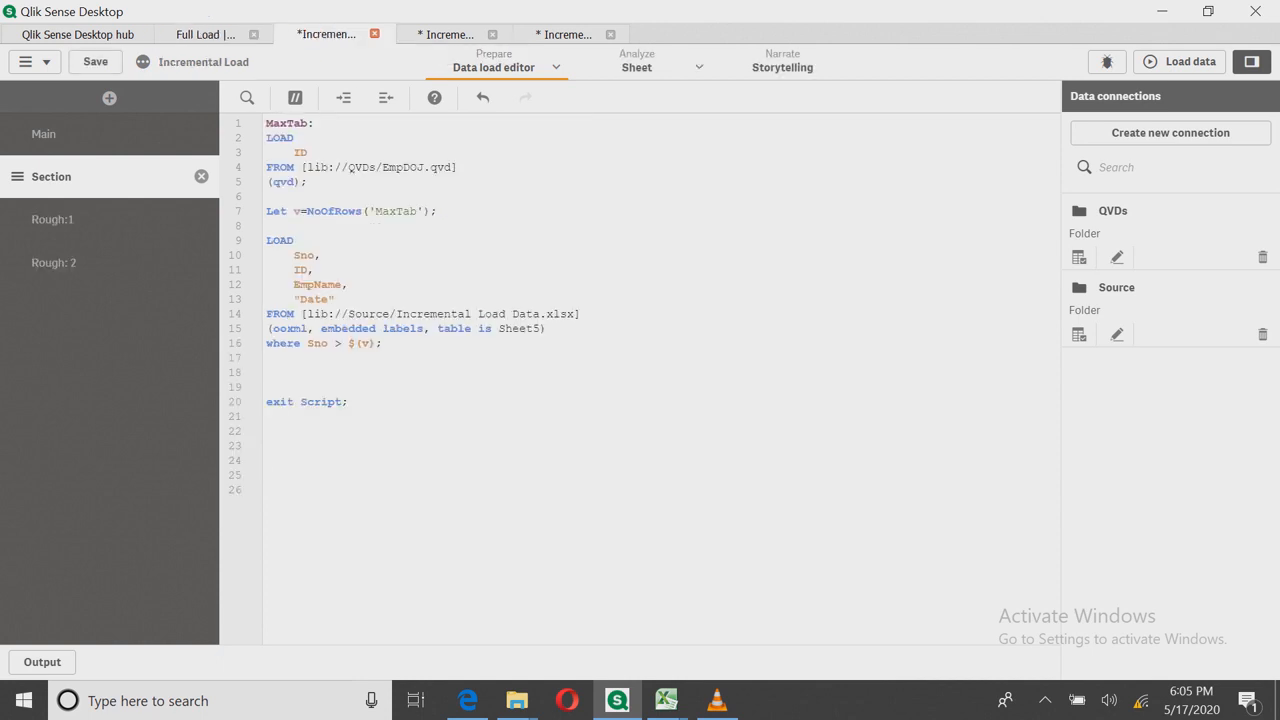
pyautogui.press('Return')
pyautogui.press('Return')
pyautogui.hotkey('ctrl', 'v')
pyautogui.write(':')
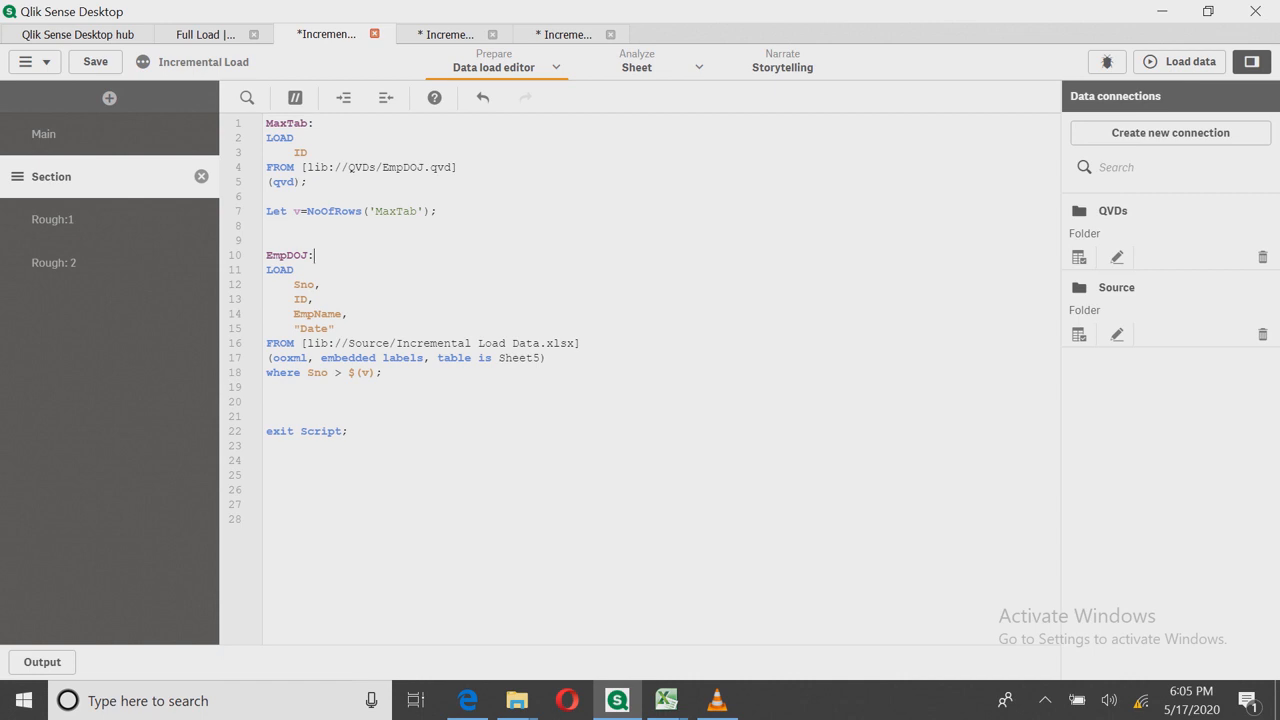
# Step: Switch to Incremental Load Data in Excel and copy Sheet2's range A13:D14 into Sheet5 starting at cell A7
pyautogui.click(667, 700)
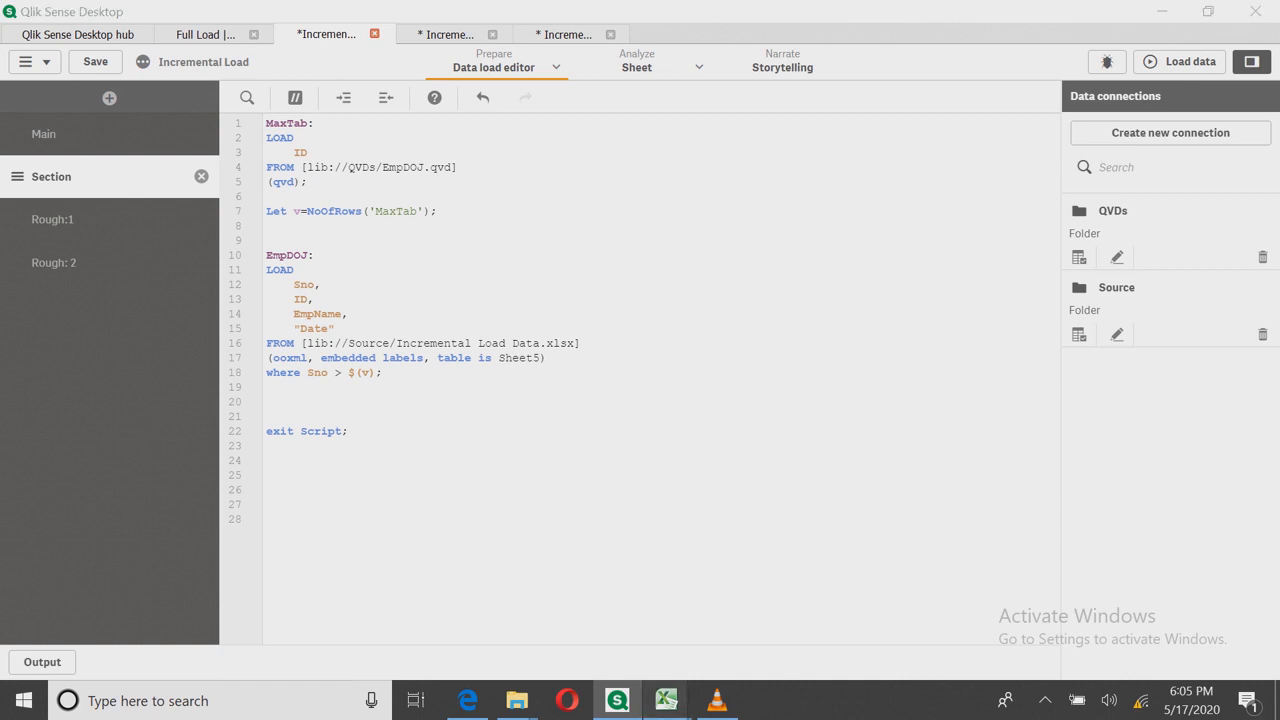
pyautogui.click(770, 628)
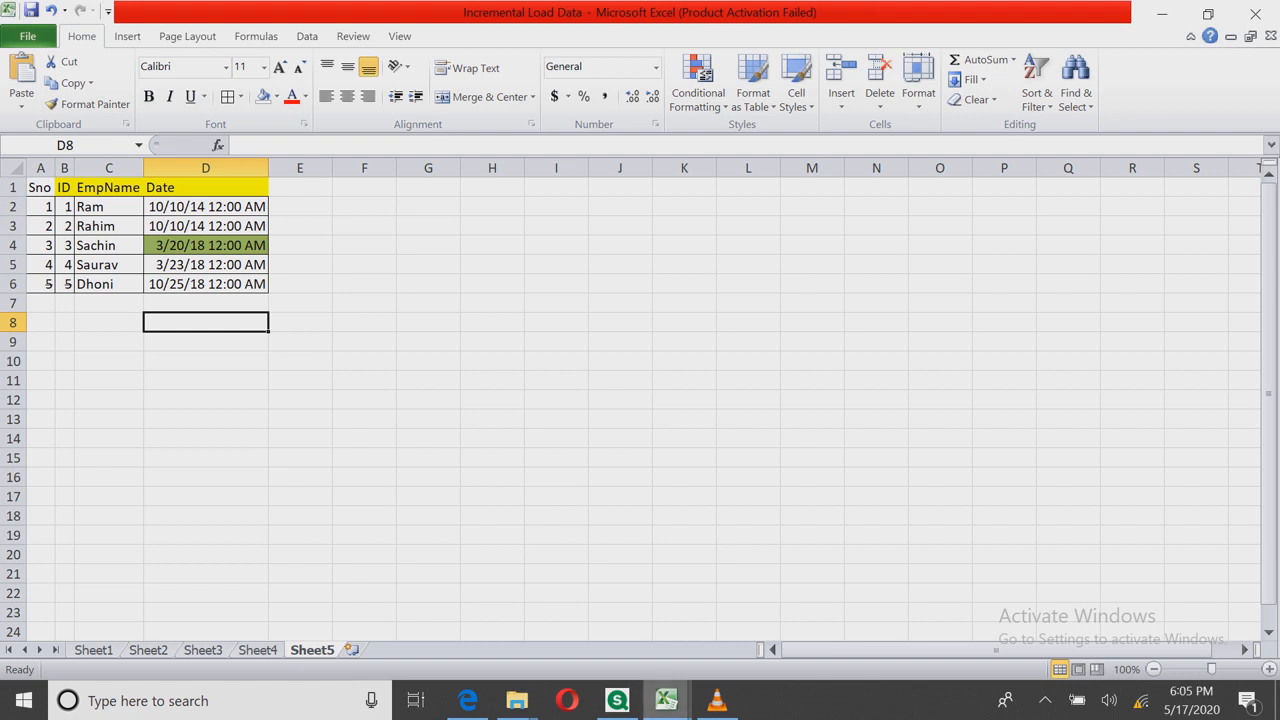
pyautogui.click(148, 650)
pyautogui.click(236, 516)
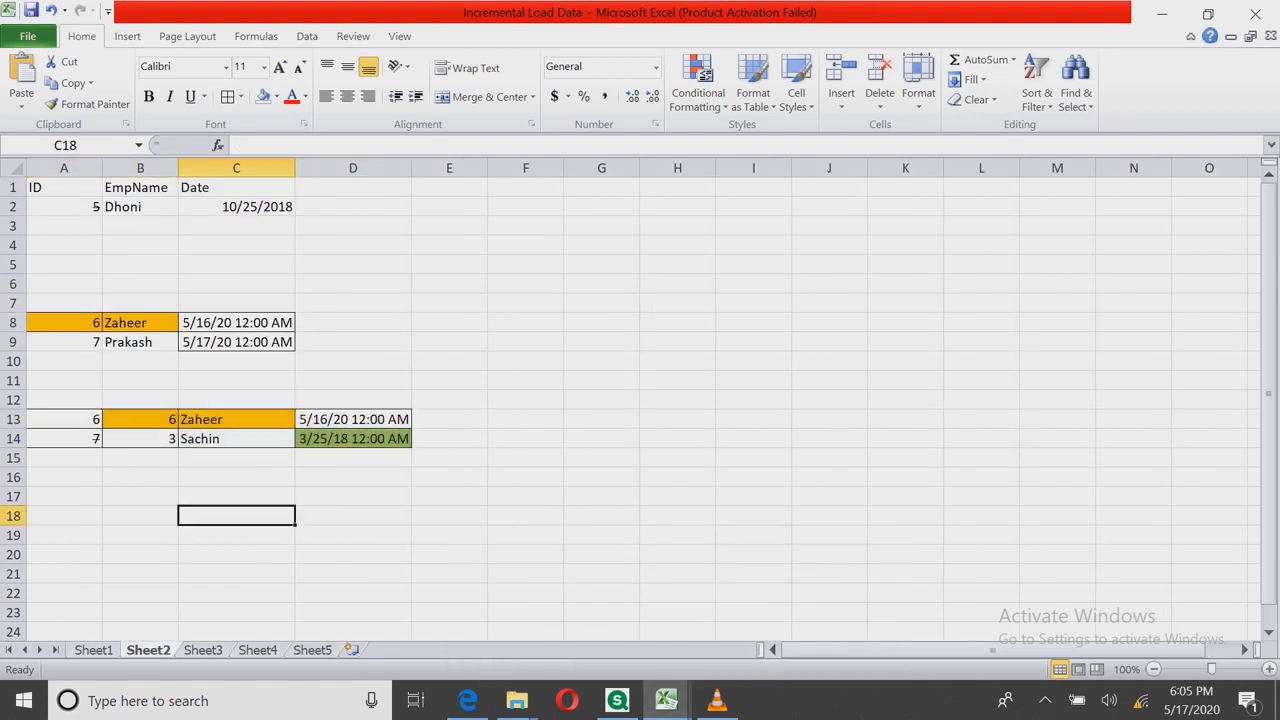
pyautogui.moveTo(64, 419); pyautogui.dragTo(352, 440)
pyautogui.hotkey('ctrl', 'c')
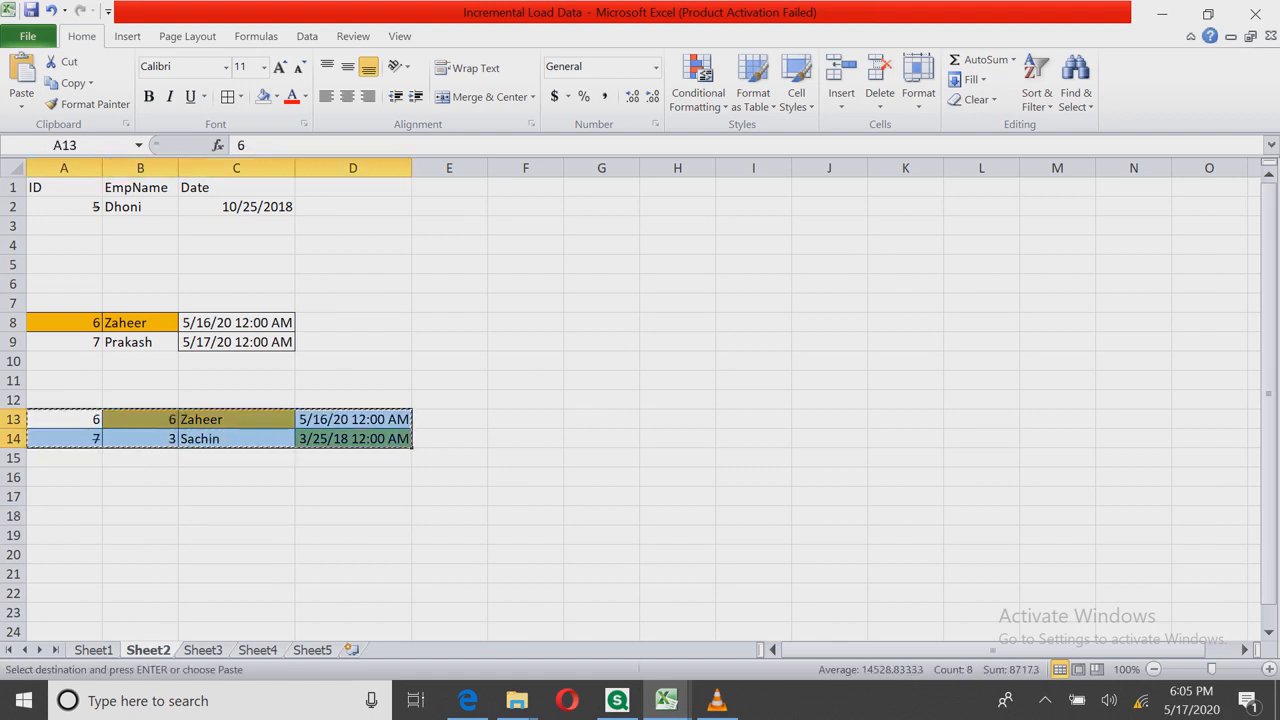
pyautogui.click(312, 650)
pyautogui.moveTo(205, 457); pyautogui.dragTo(205, 440)
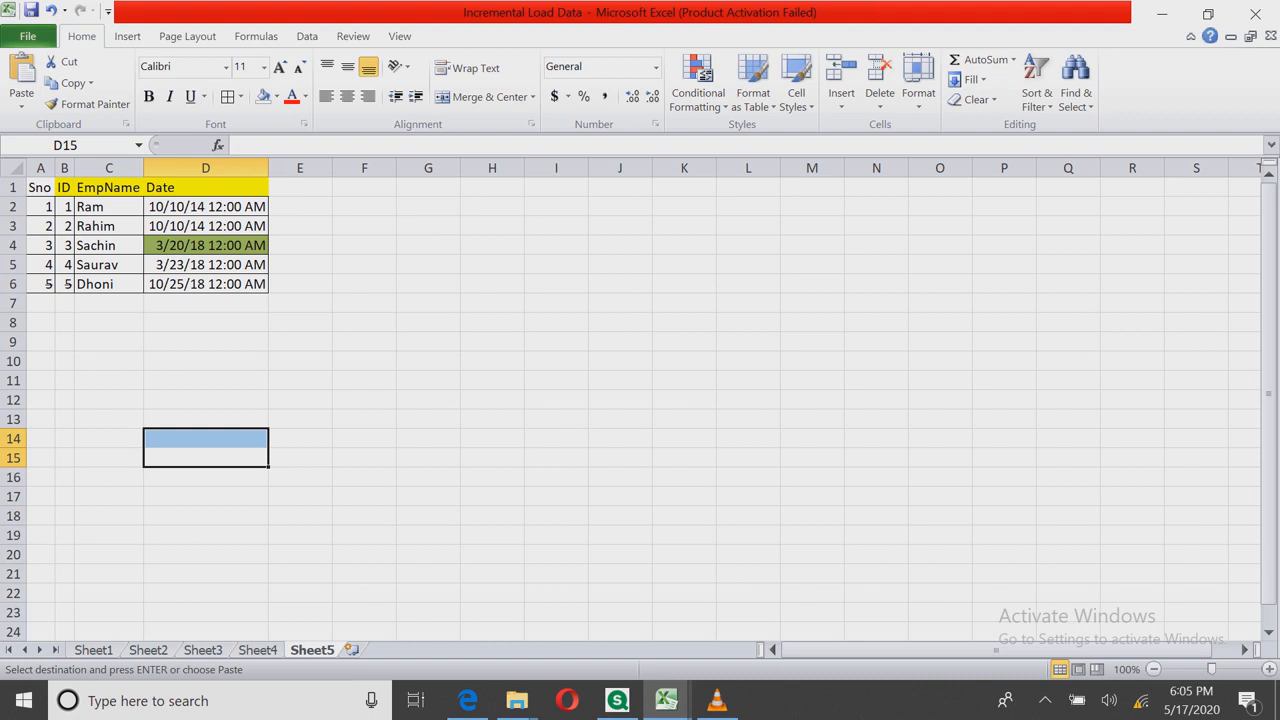
pyautogui.click(41, 303)
pyautogui.hotkey('ctrl', 'v')
pyautogui.click(109, 380)
pyautogui.press('Escape')
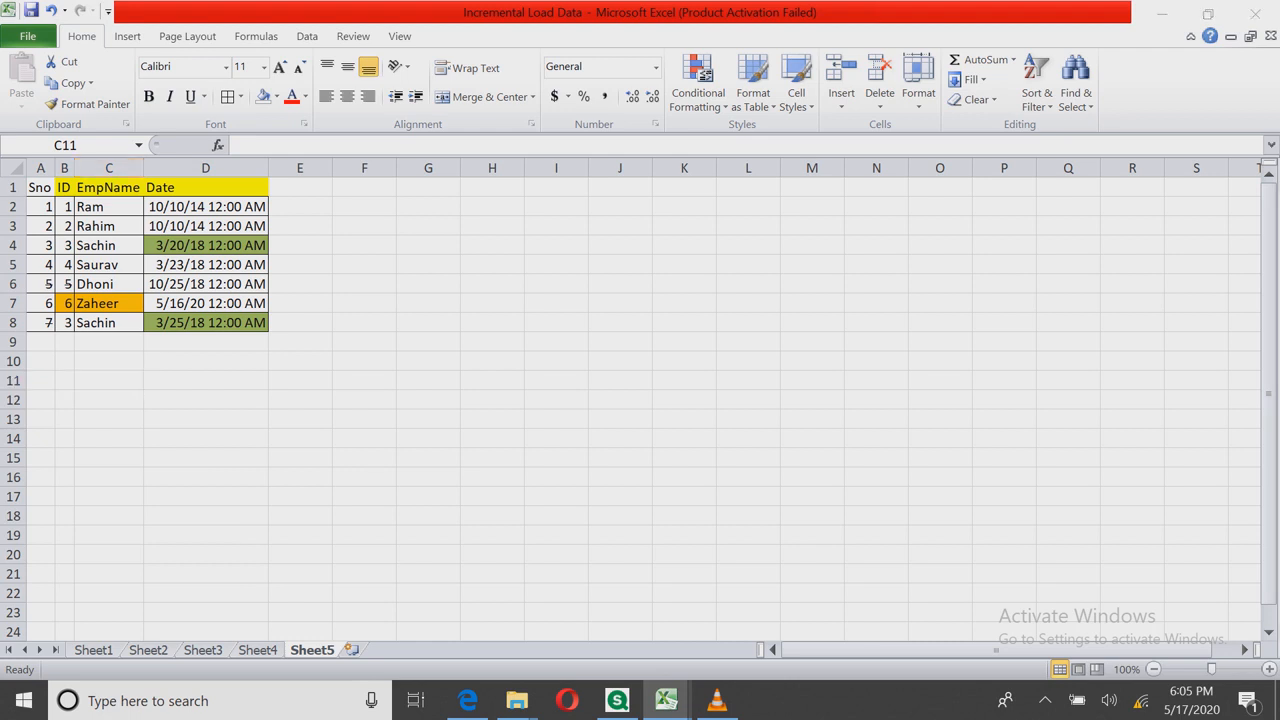
# Step: Switch back to Qlik Sense, load the data and check the fetched EmpDOJ rows in the data model viewer
pyautogui.hotkey('alt', 'Tab')
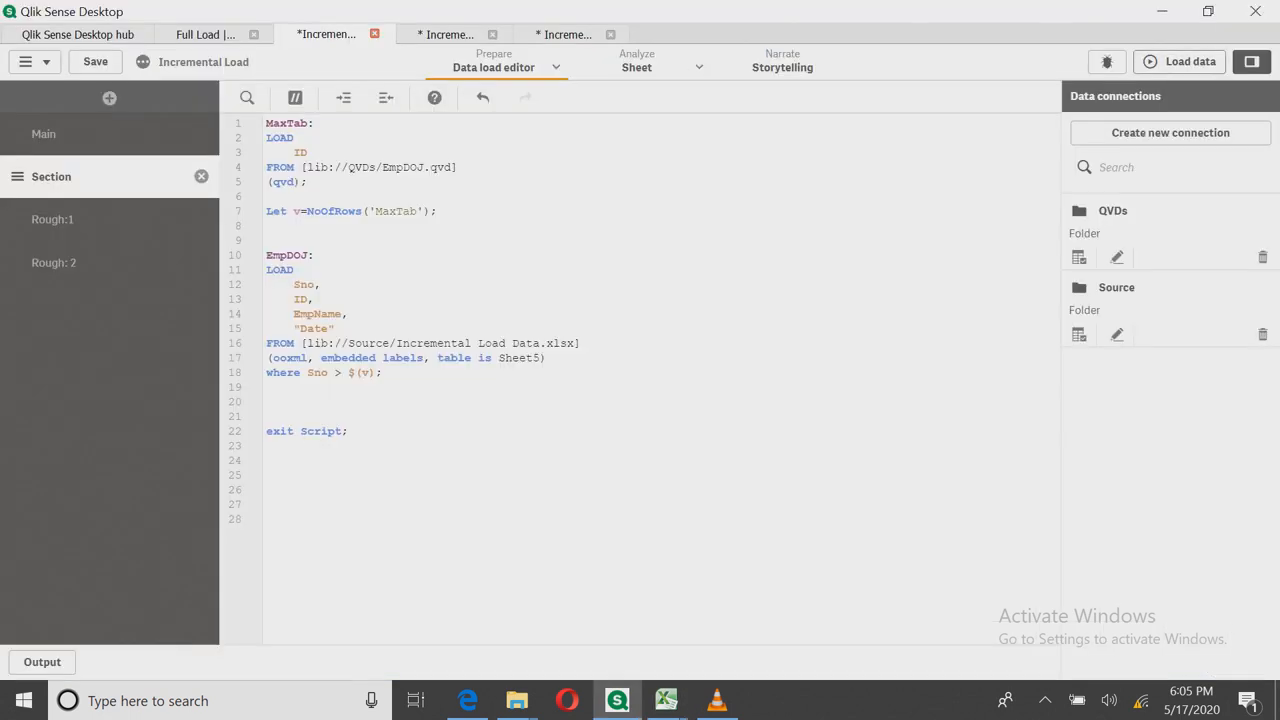
pyautogui.click(1181, 61)
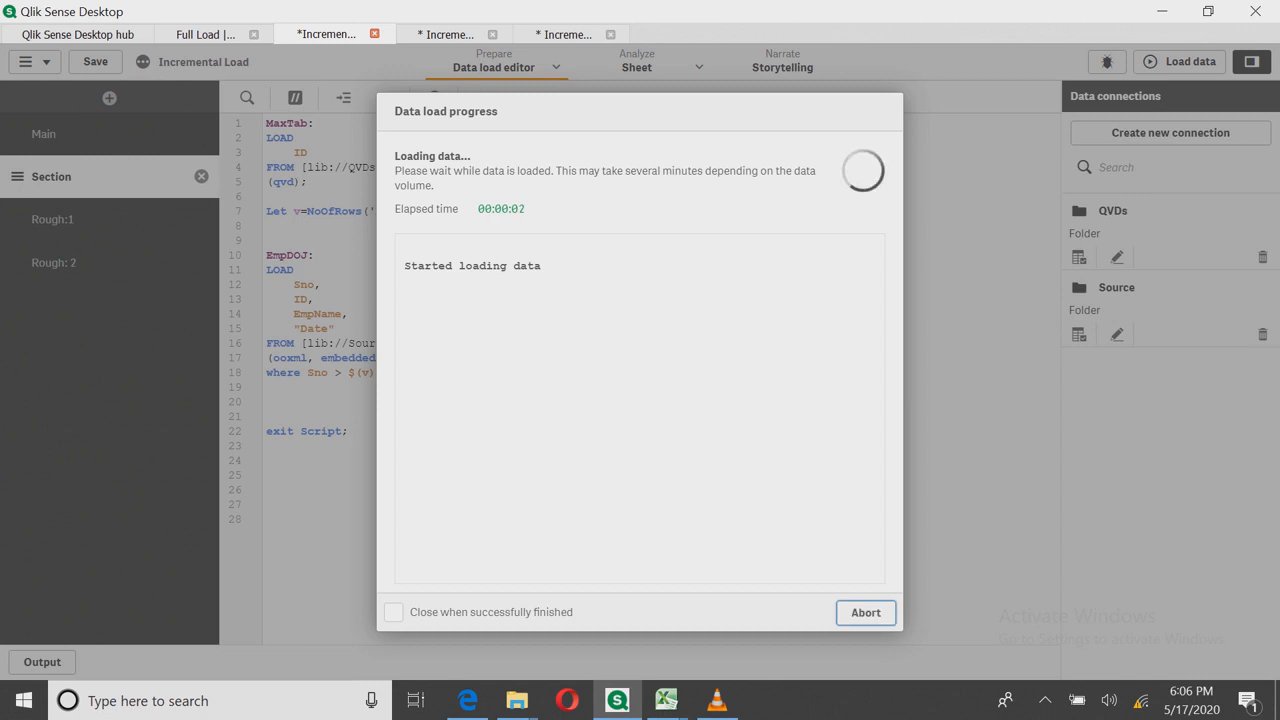
pyautogui.moveTo(513, 347); pyautogui.dragTo(404, 346)
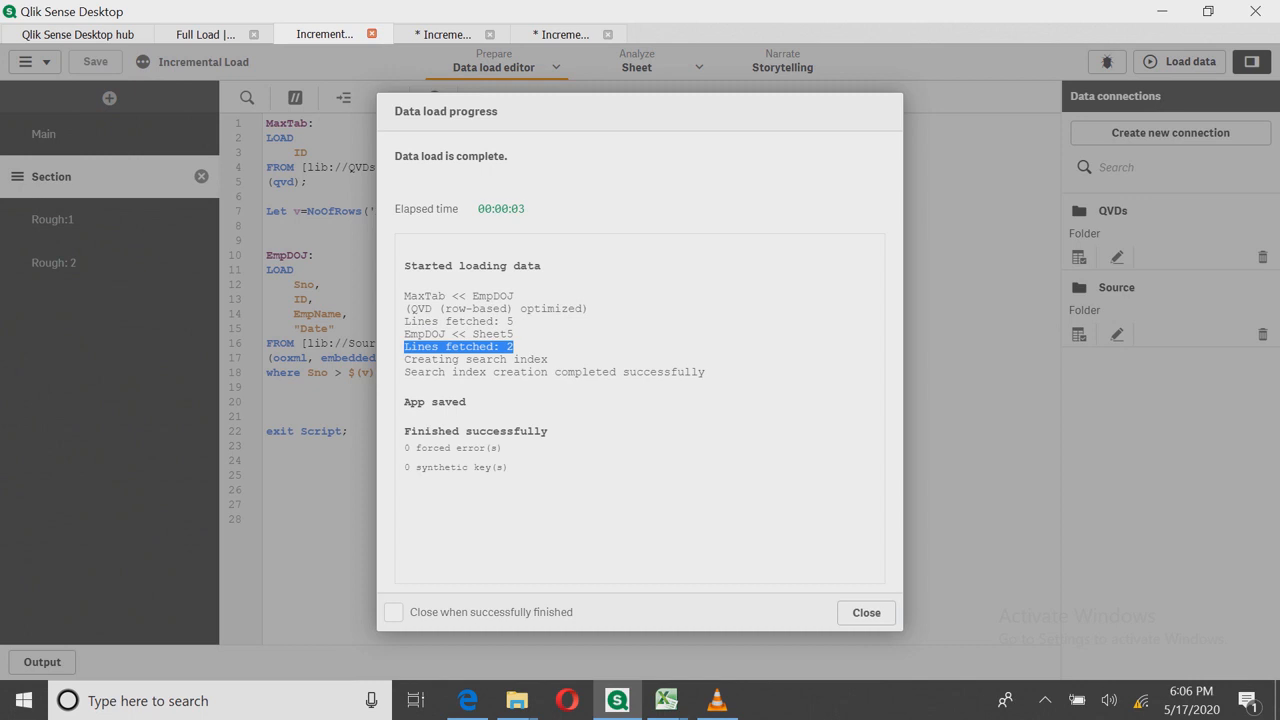
pyautogui.click(866, 612)
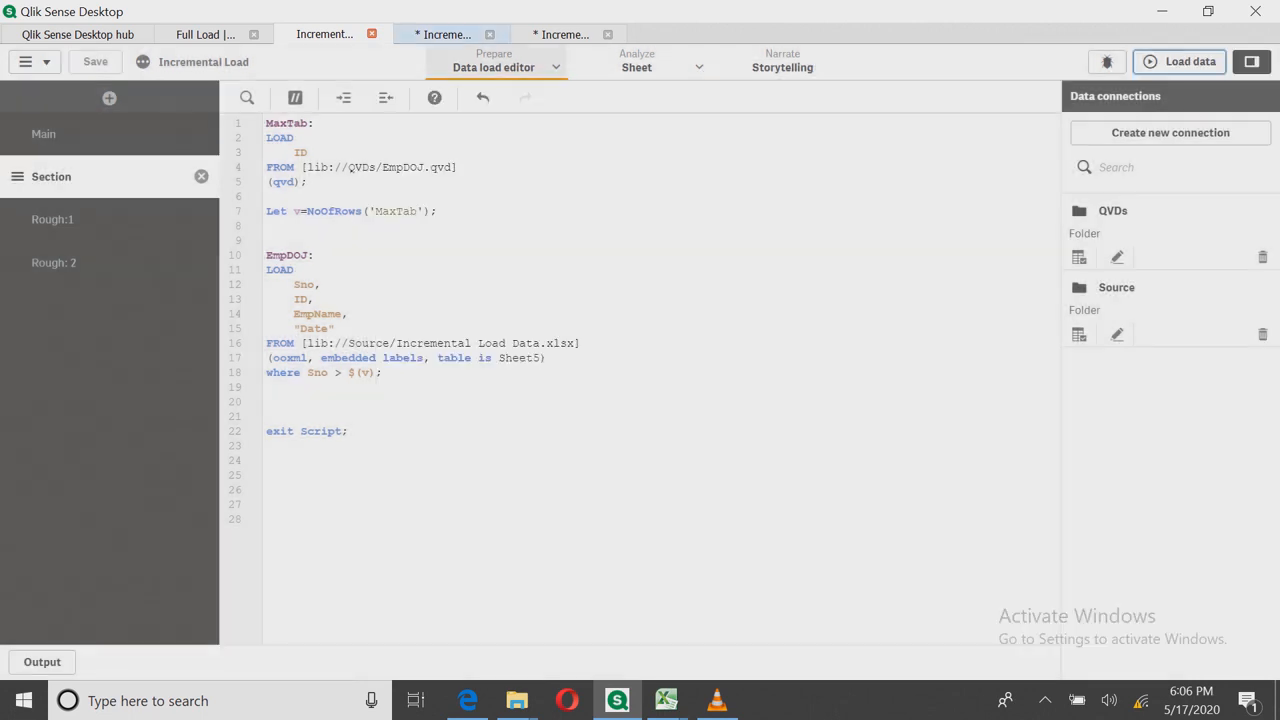
pyautogui.click(468, 35)
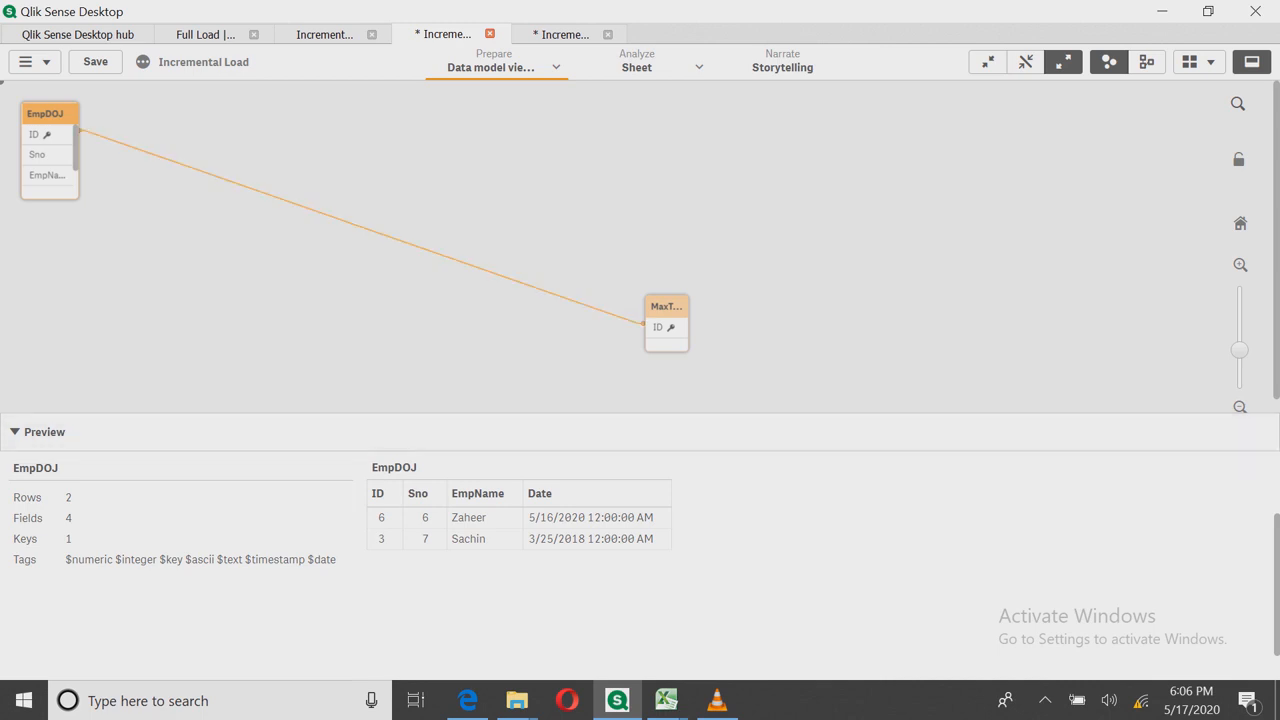
# Step: Add the statement Drop Table MaxTab; to the load script between the variable definition and the EmpDOJ load
pyautogui.click(325, 34)
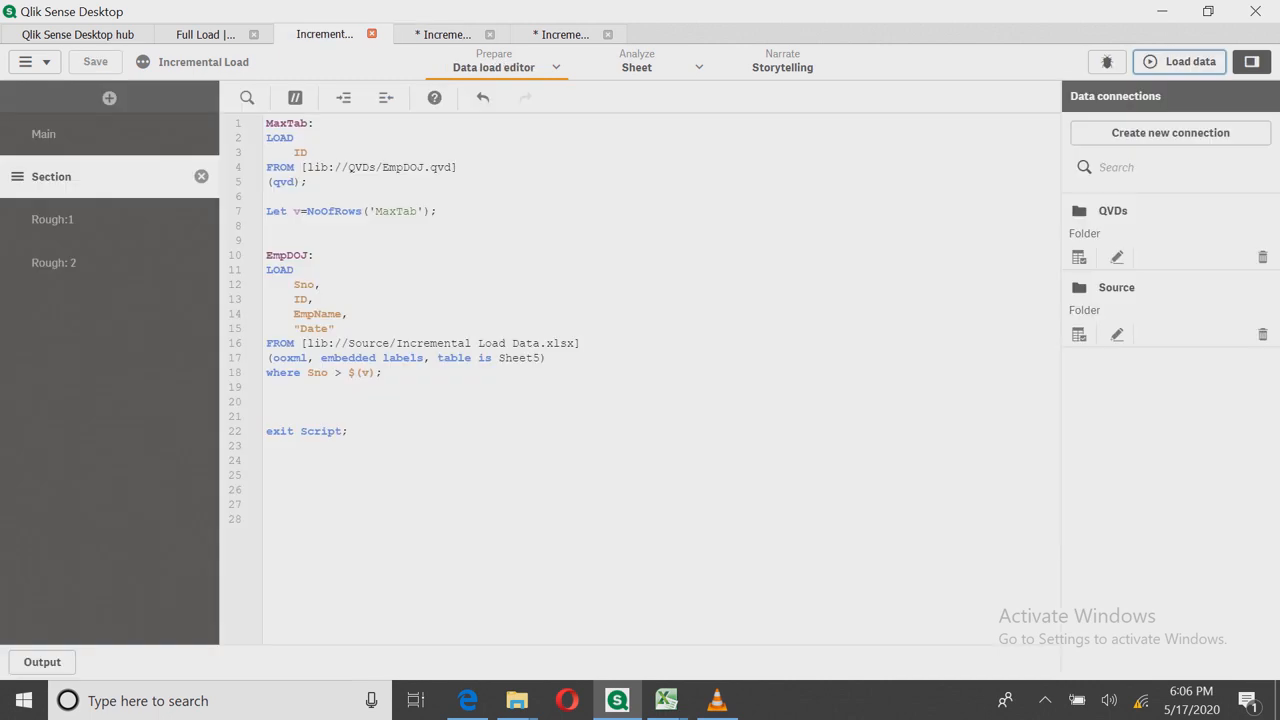
pyautogui.click(268, 227)
pyautogui.click(268, 241)
pyautogui.write('D')
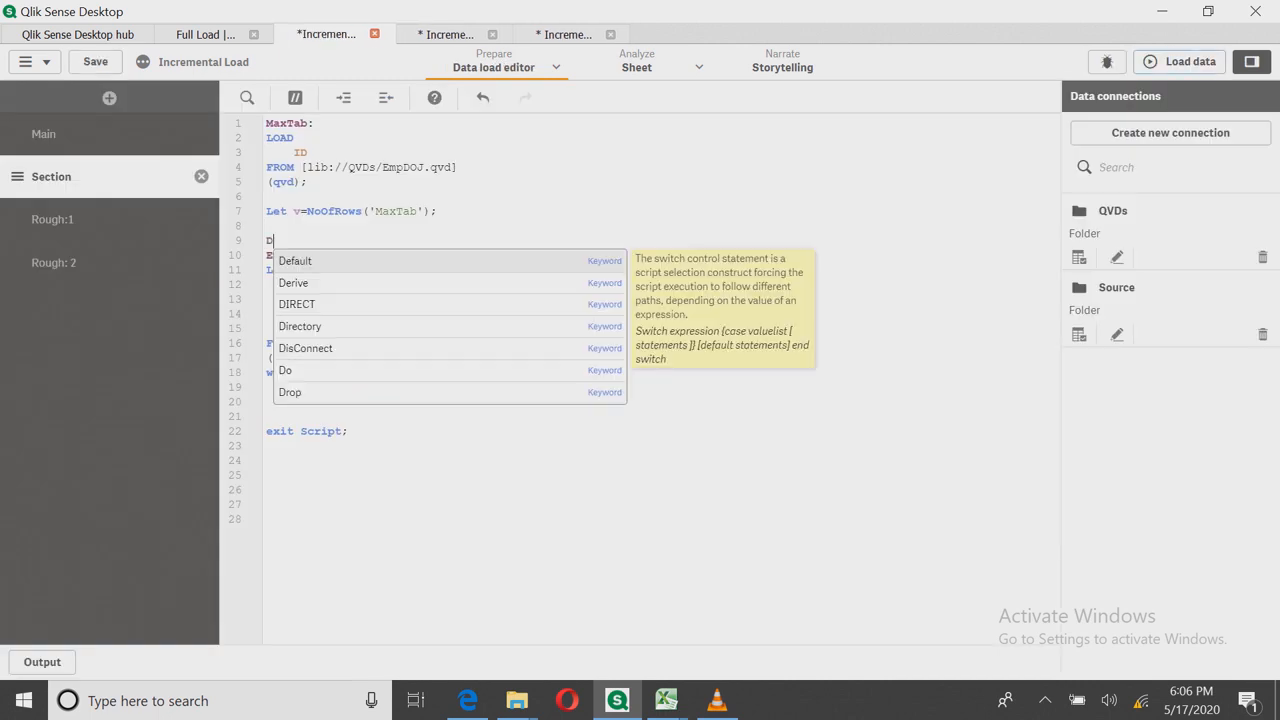
pyautogui.write('rop Table')
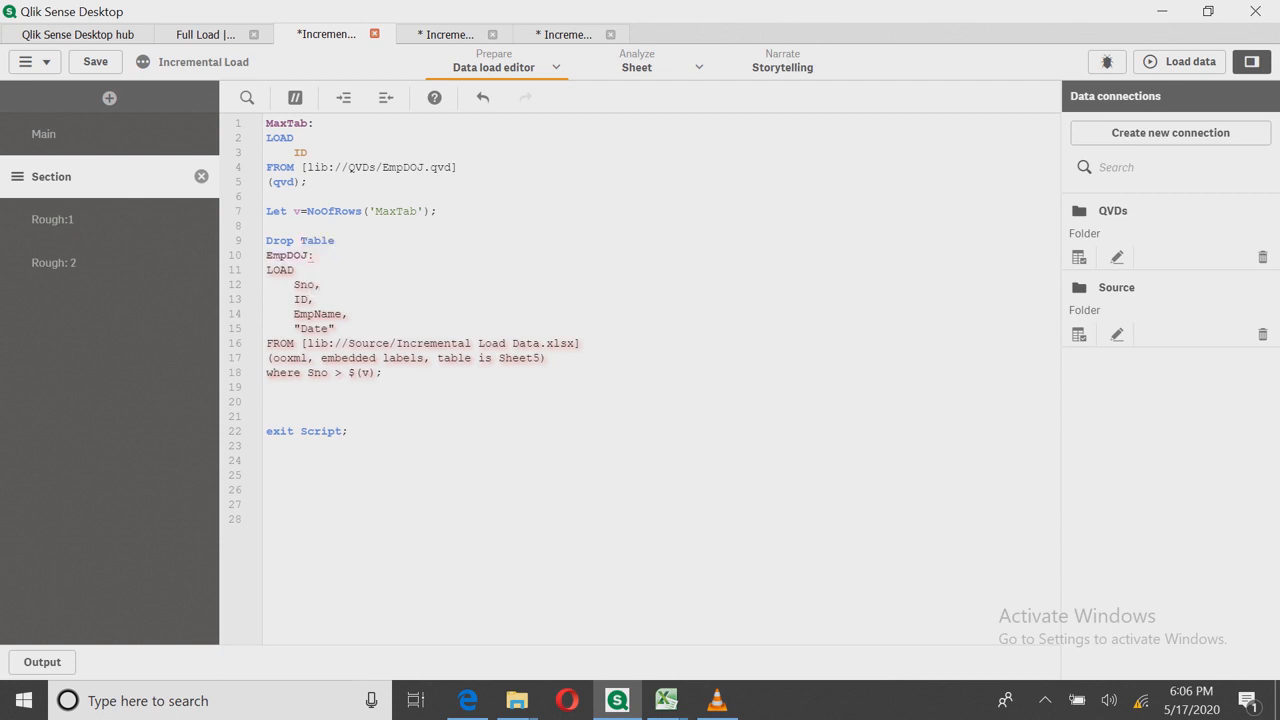
pyautogui.doubleClick(280, 124)
pyautogui.click(314, 256)
pyautogui.click(342, 241)
pyautogui.hotkey('ctrl', 'v')
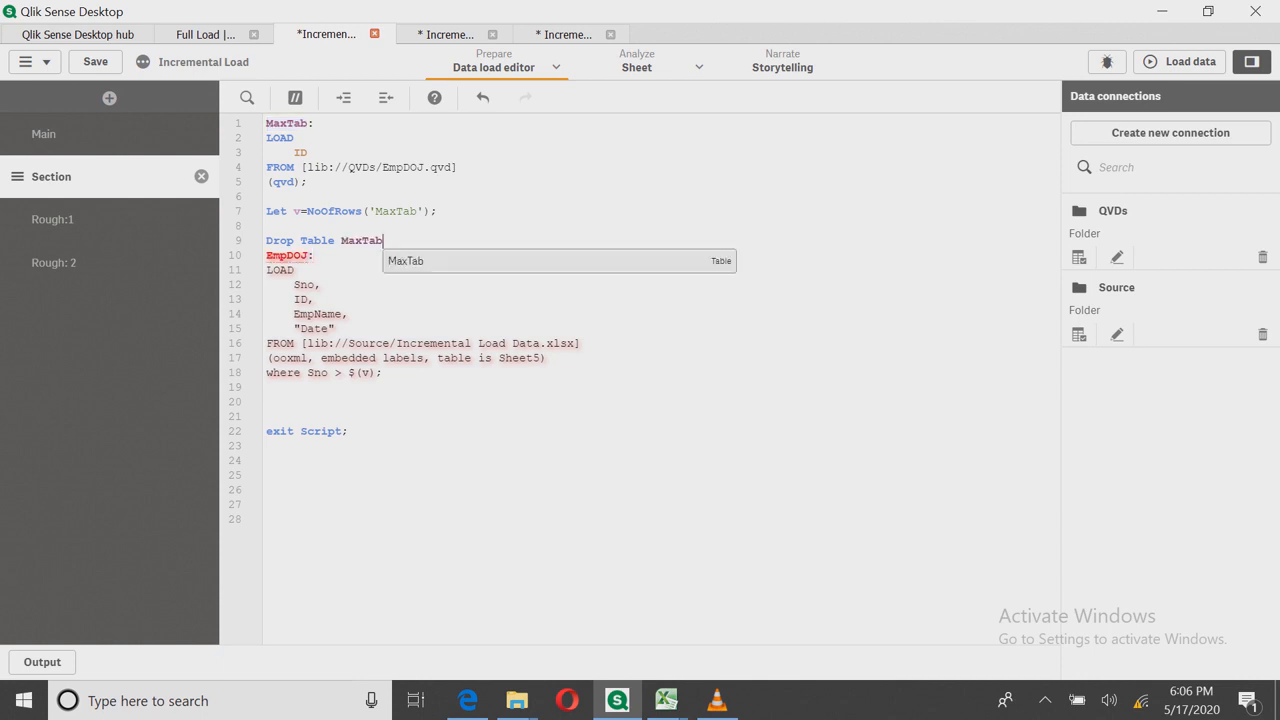
pyautogui.write(';')
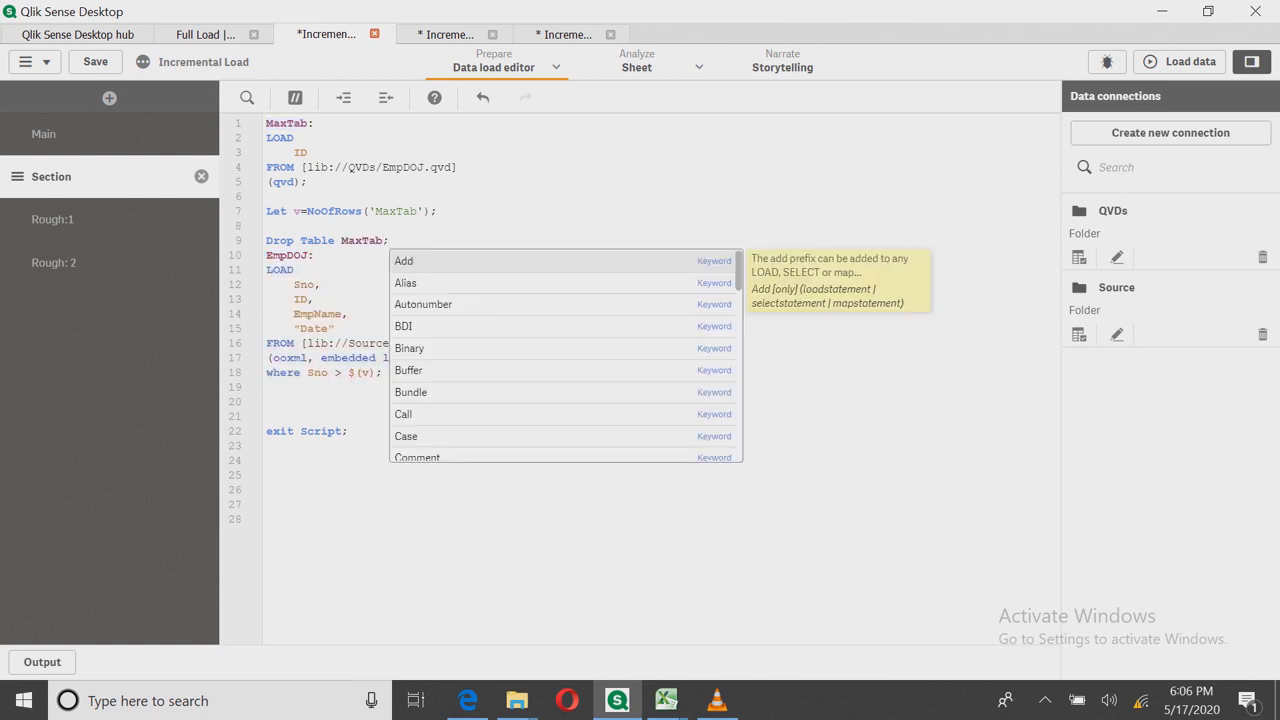
# Step: Insert three blank lines between the Drop Table statement and the EmpDOJ label
pyautogui.press('Return')
pyautogui.press('BackSpace')
pyautogui.press('BackSpace')
pyautogui.press('BackSpace')
pyautogui.press('Return')
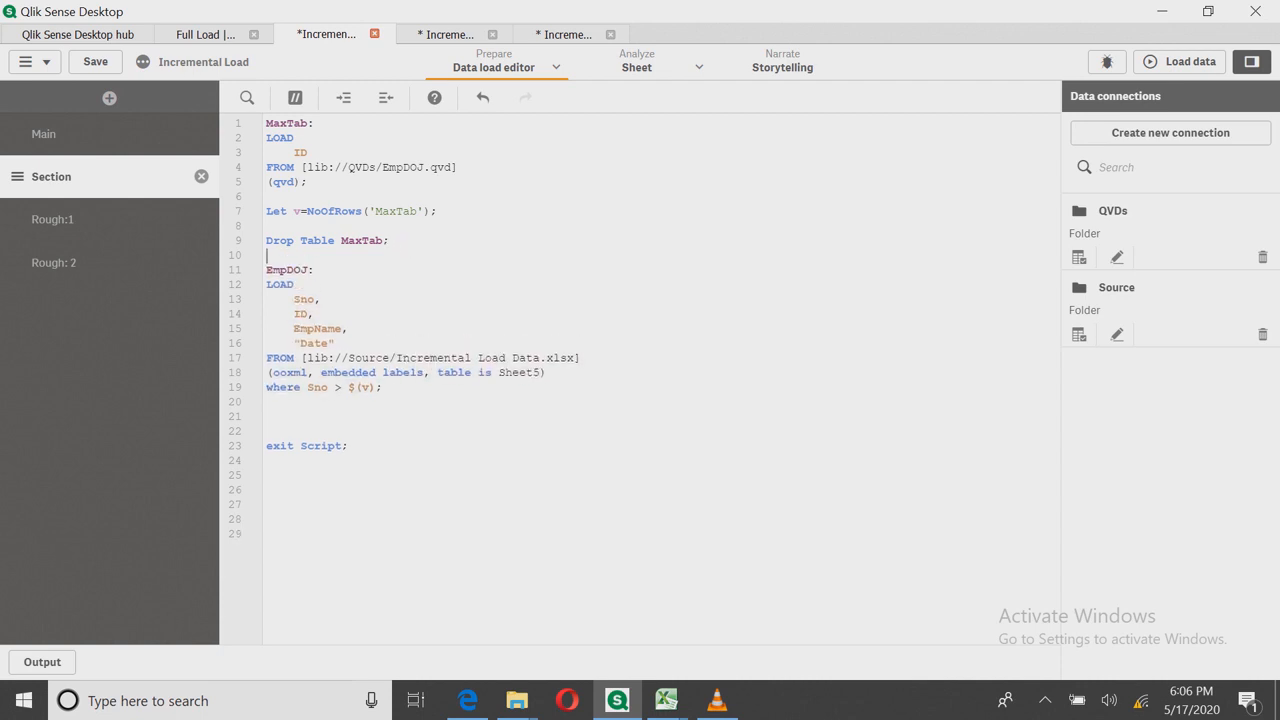
pyautogui.press('Return')
pyautogui.press('Return')
# Step: Insert a load statement for all fields of EmpDOJ.qvd from the QVDs connection, below the Sheet5 load
pyautogui.click(267, 446)
pyautogui.click(1079, 257)
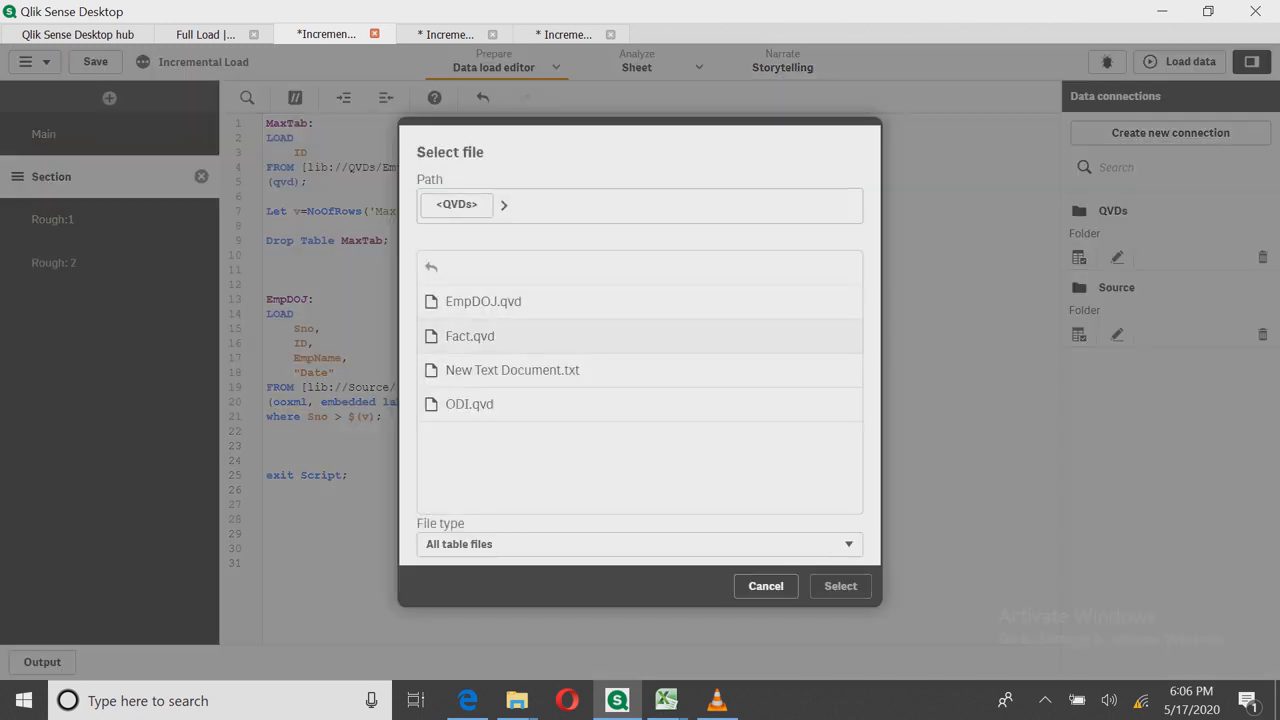
pyautogui.click(484, 301)
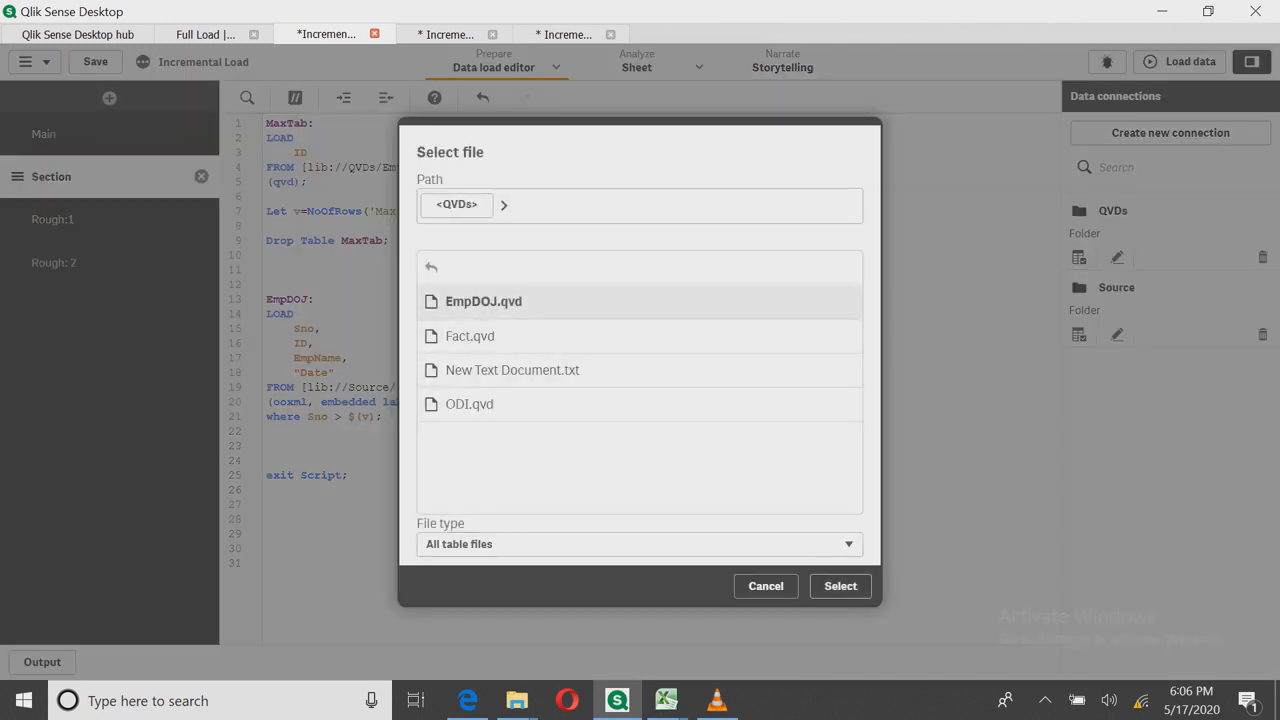
pyautogui.click(840, 586)
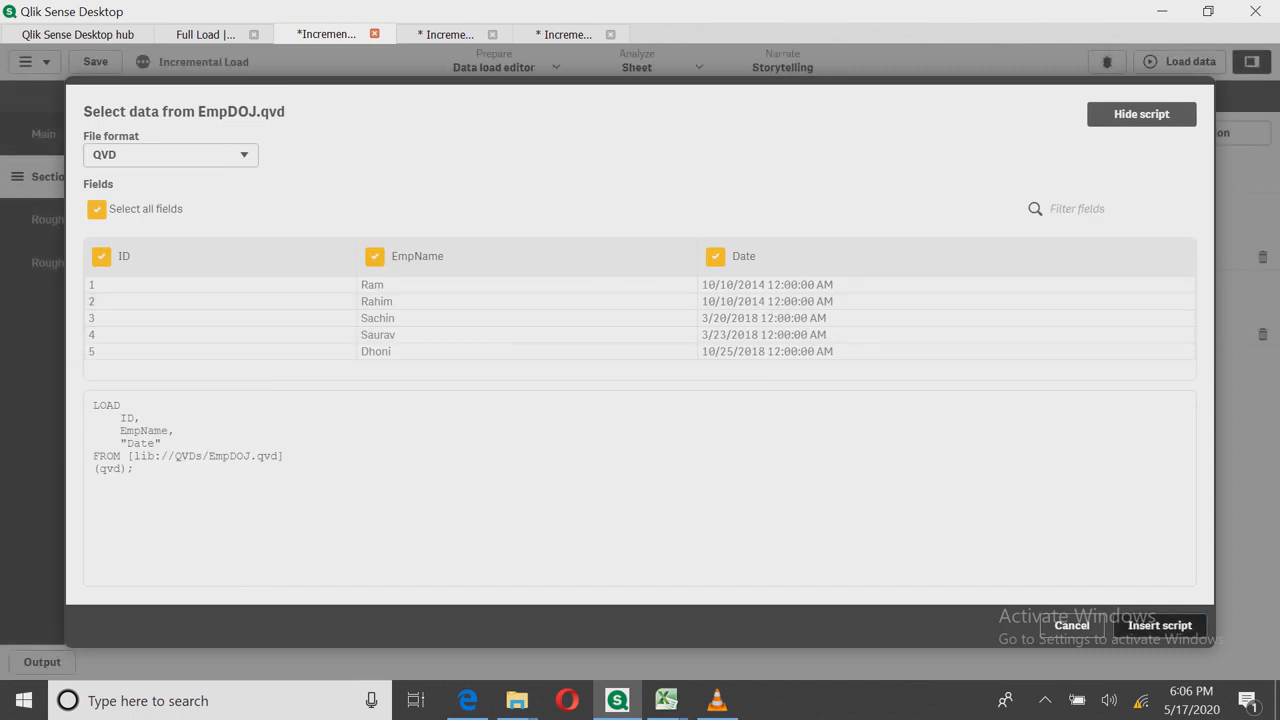
pyautogui.click(1160, 625)
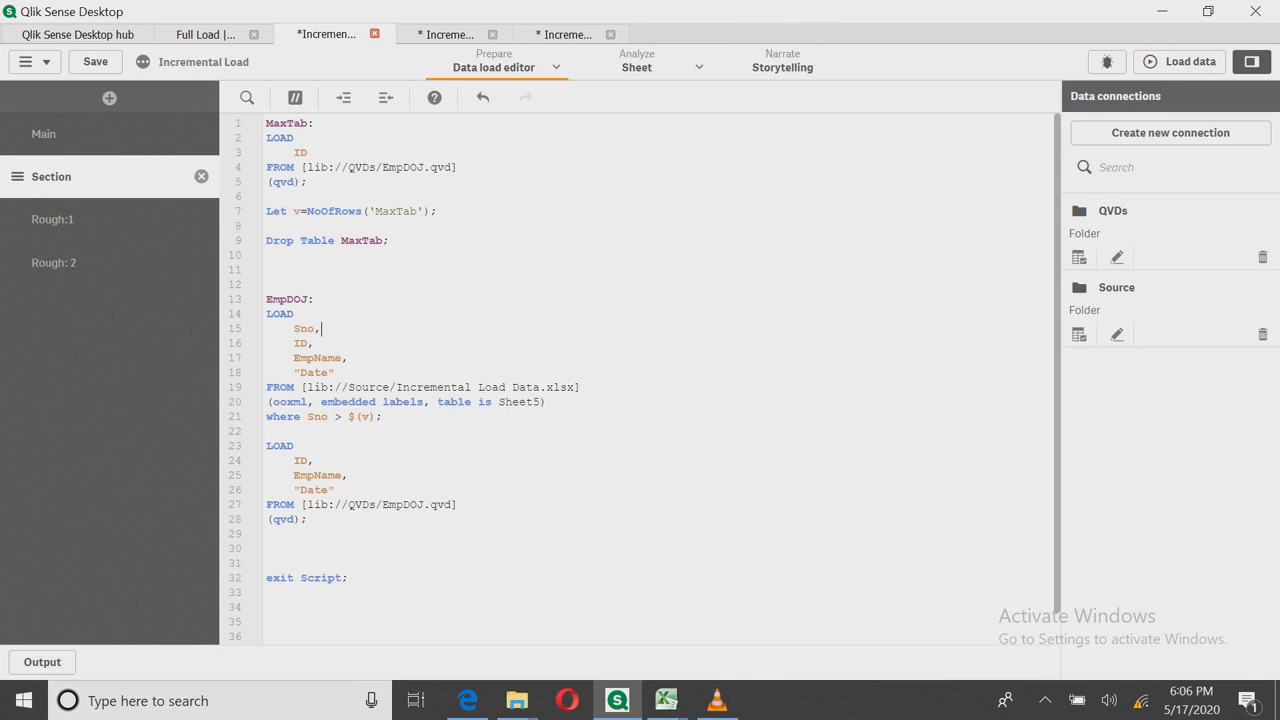
# Step: Remove the Sno field from the Sheet5 load and compare the field list with the Full Load script
pyautogui.moveTo(321, 330); pyautogui.dragTo(266, 314)
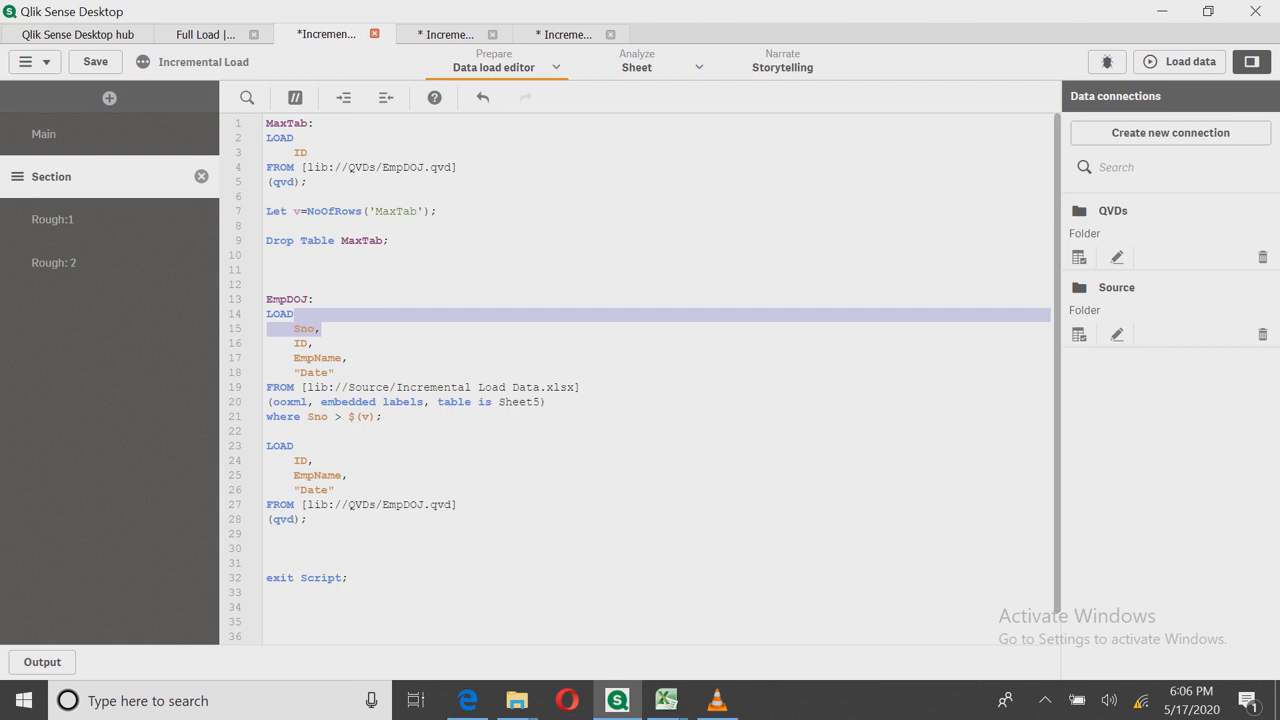
pyautogui.press('BackSpace')
pyautogui.click(205, 35)
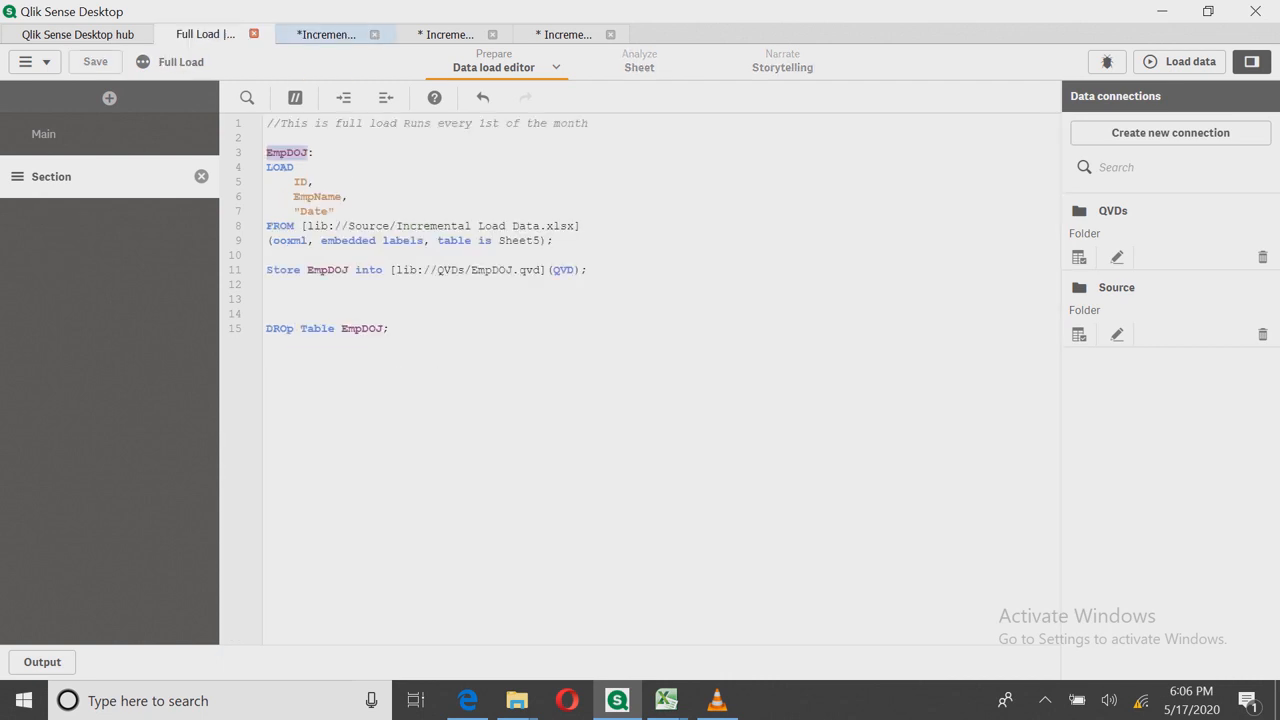
pyautogui.click(330, 34)
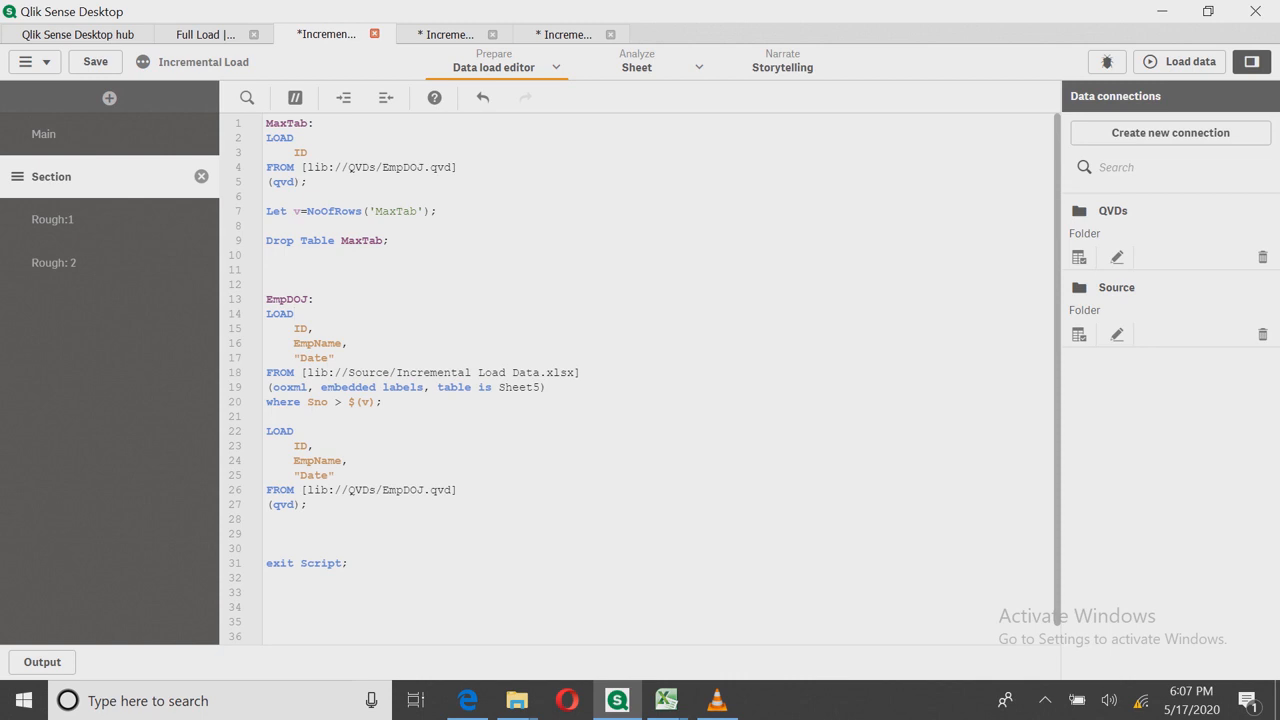
# Step: Add the condition Where not Exists(ID,ID) to the end of the EmpDOJ.qvd load statement
pyautogui.click(301, 505)
pyautogui.press('Return')
pyautogui.write('wher;')
pyautogui.press('Return')
pyautogui.write('not')
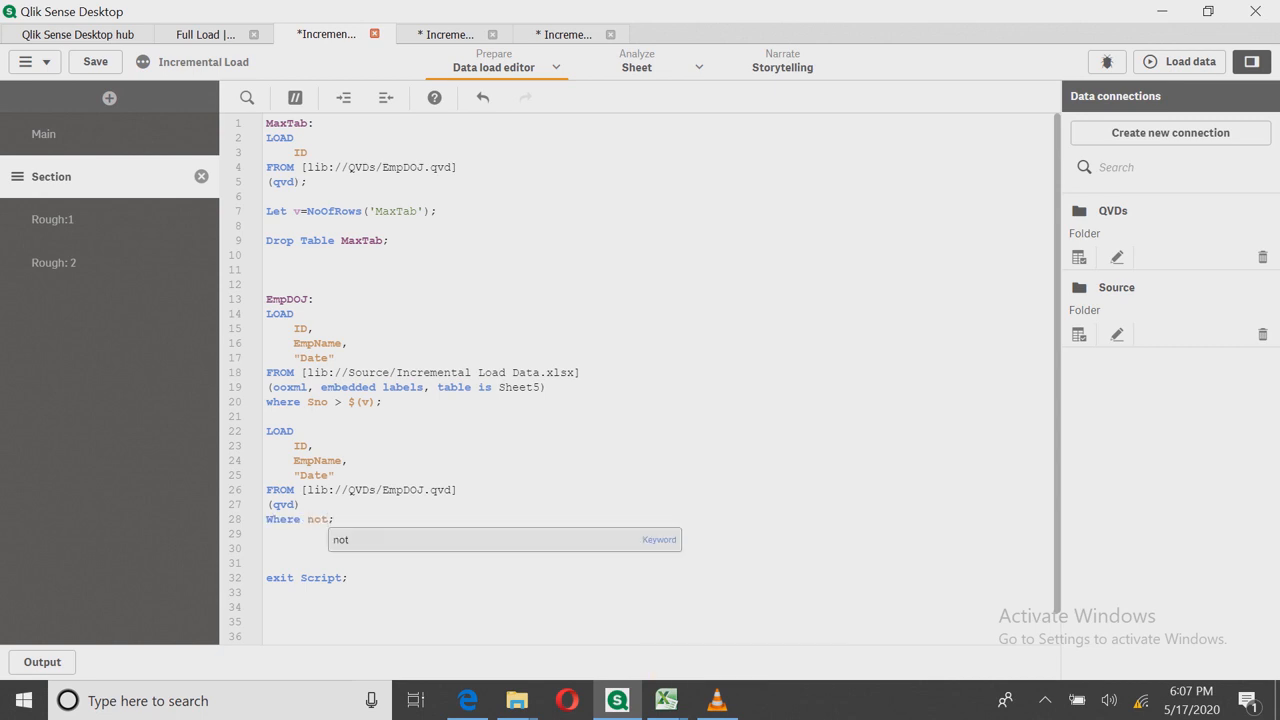
pyautogui.write(' es')
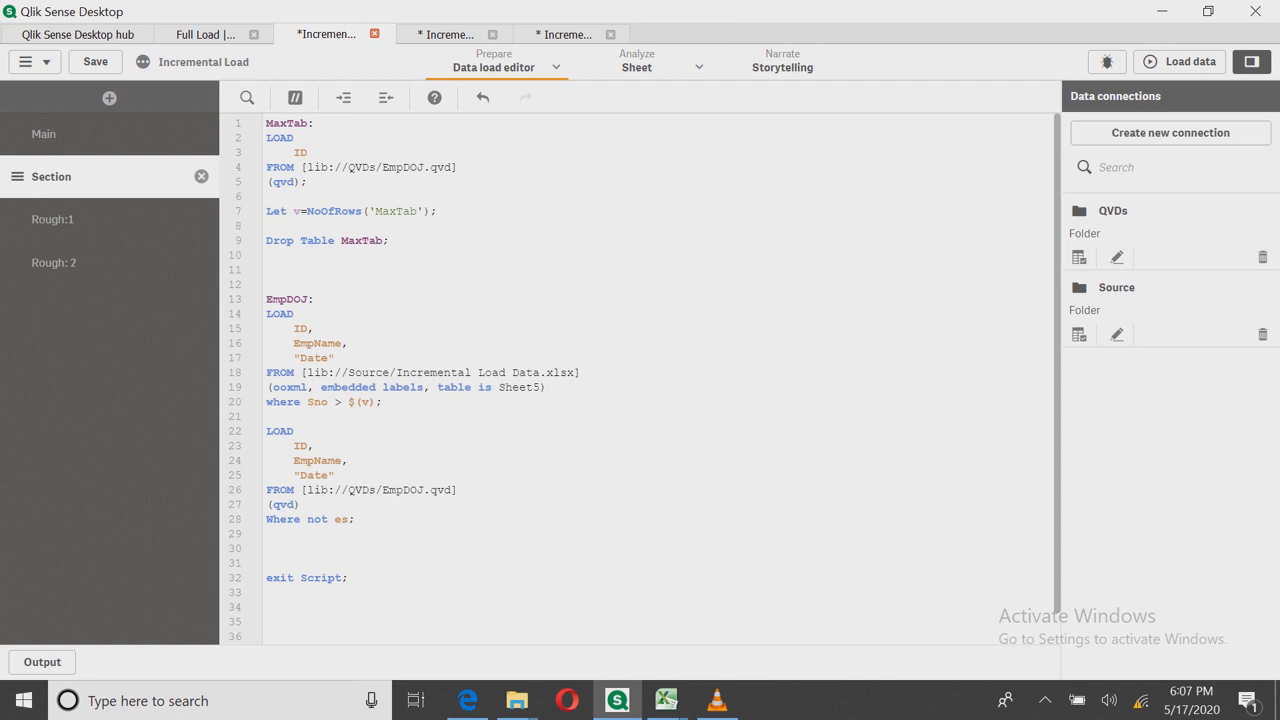
pyautogui.press('BackSpace')
pyautogui.write('x')
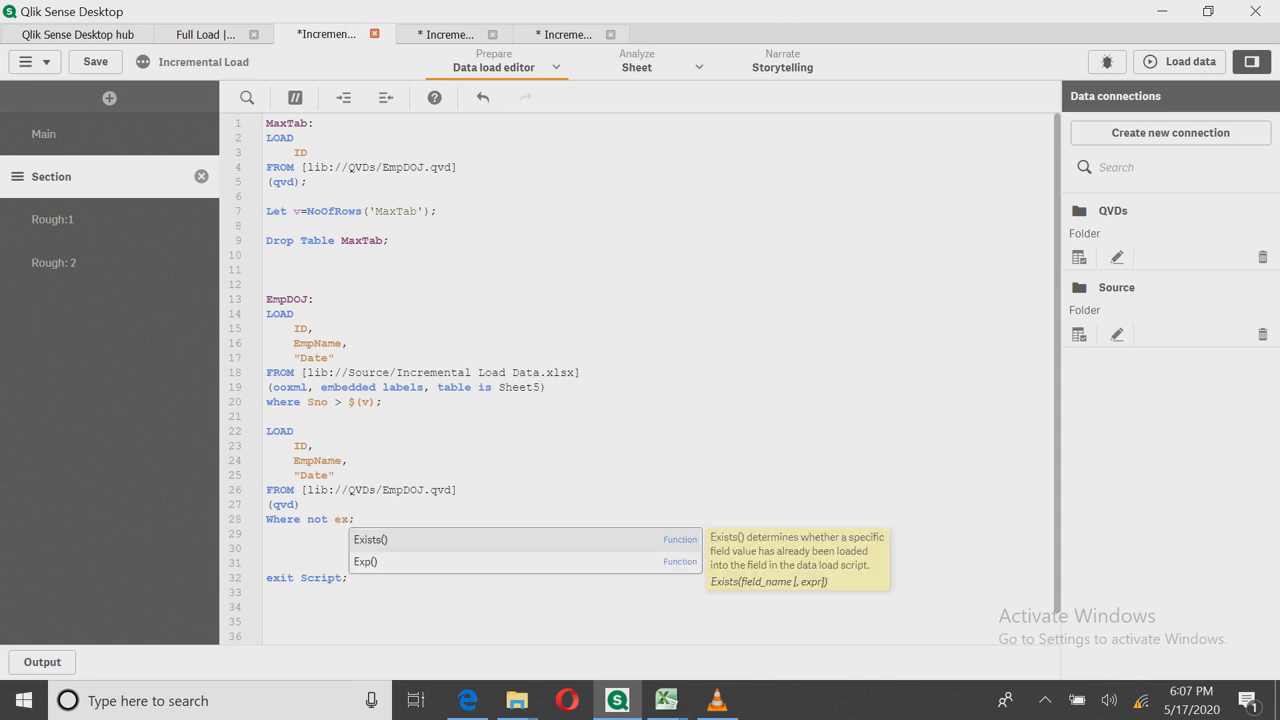
pyautogui.press('Return')
pyautogui.write('ID,ID')
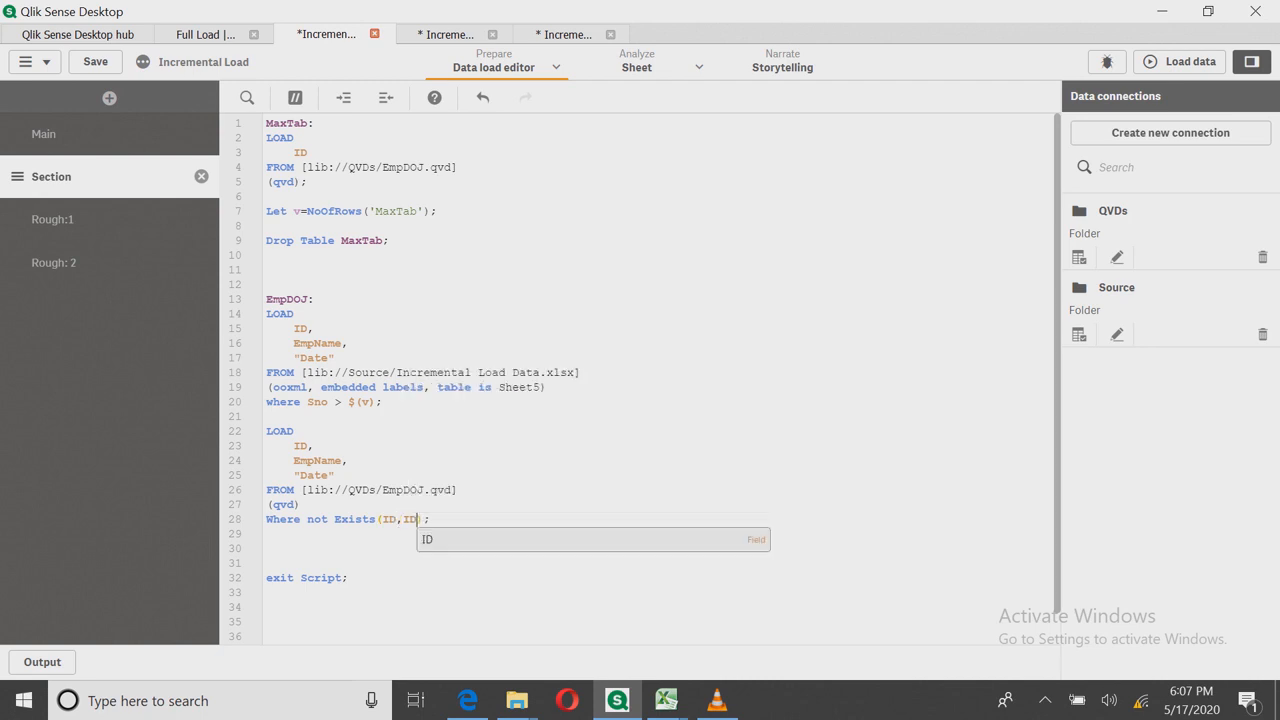
pyautogui.click(337, 475)
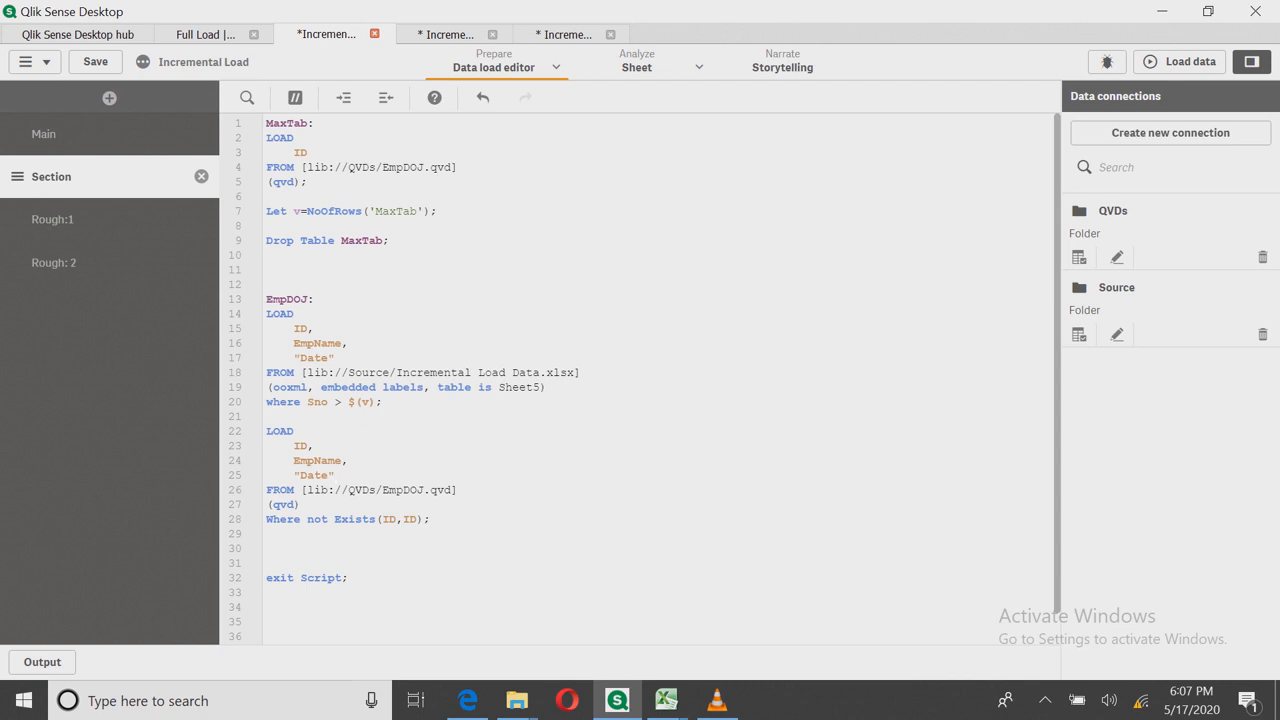
# Step: Examine how the two ID arguments of the Exists condition relate to the EmpDOJ.qvd load
pyautogui.doubleClick(410, 519)
pyautogui.doubleClick(301, 446)
pyautogui.doubleClick(381, 519)
pyautogui.doubleClick(388, 519)
pyautogui.moveTo(457, 490); pyautogui.dragTo(266, 431)
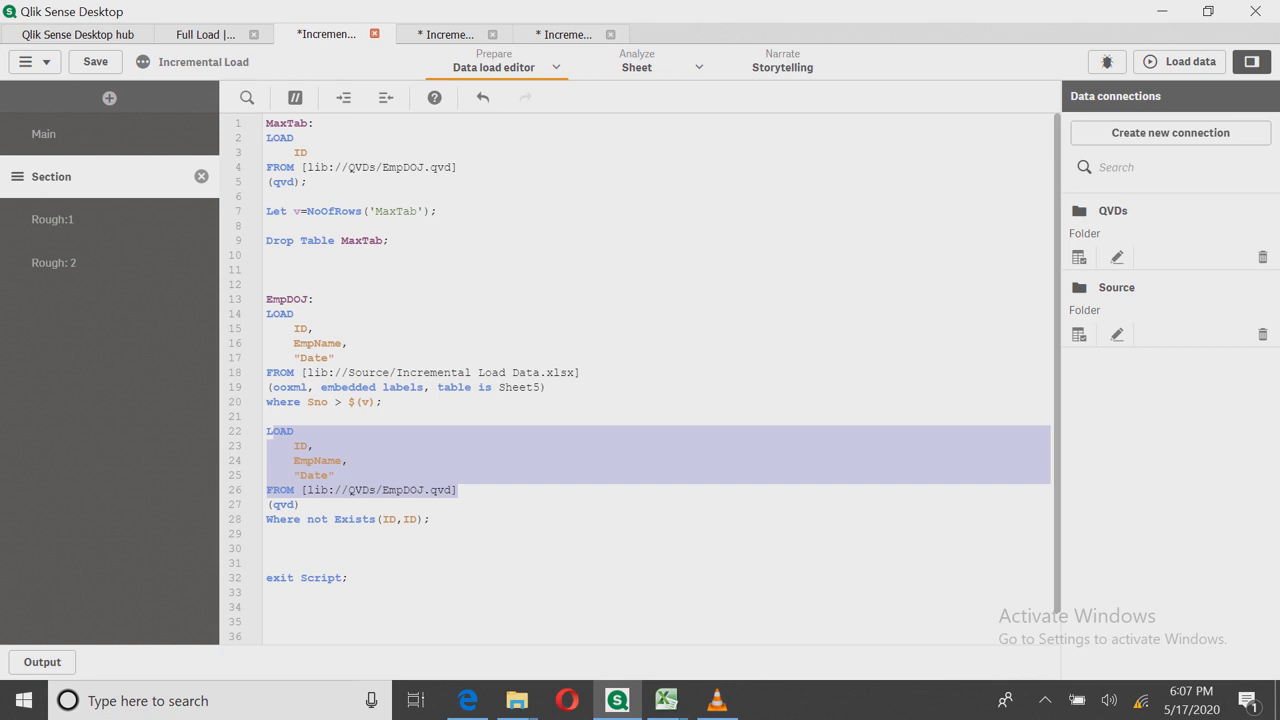
pyautogui.click(389, 519)
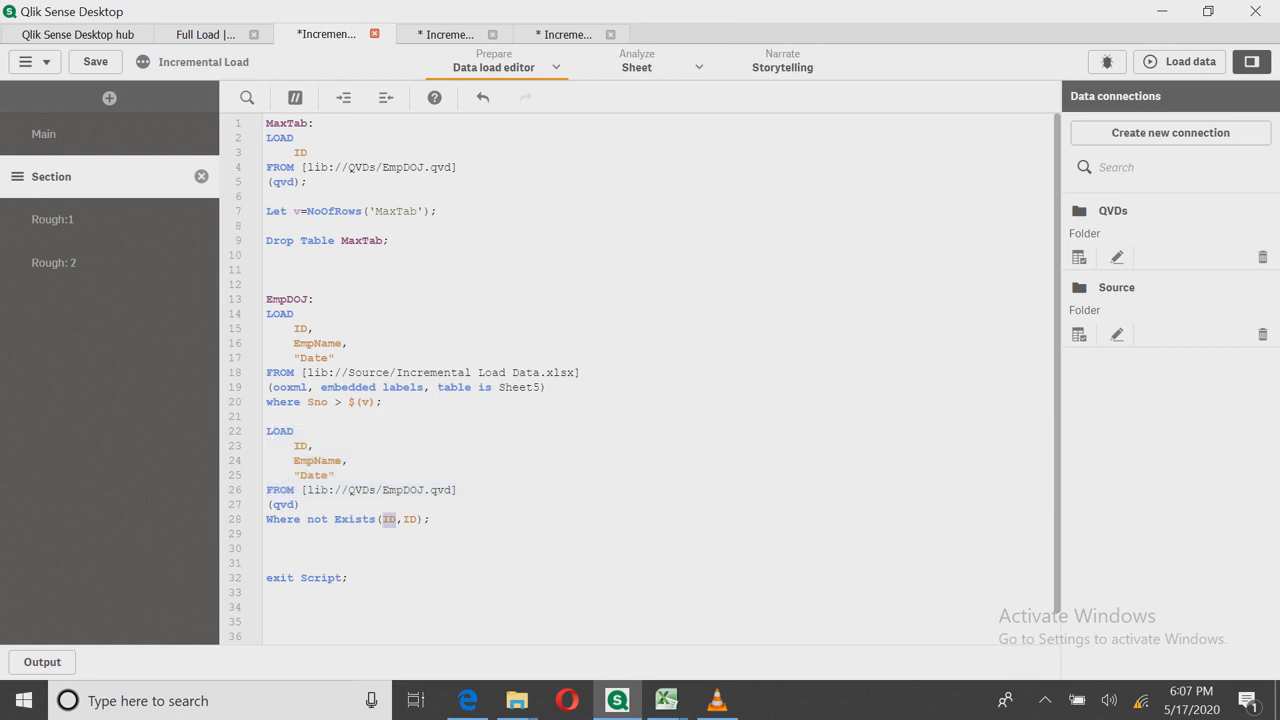
# Step: Switch to the Incremental Load Data workbook in Excel and compare the IDs of Sheet5's original rows with the two newest rows
pyautogui.moveTo(666, 700)
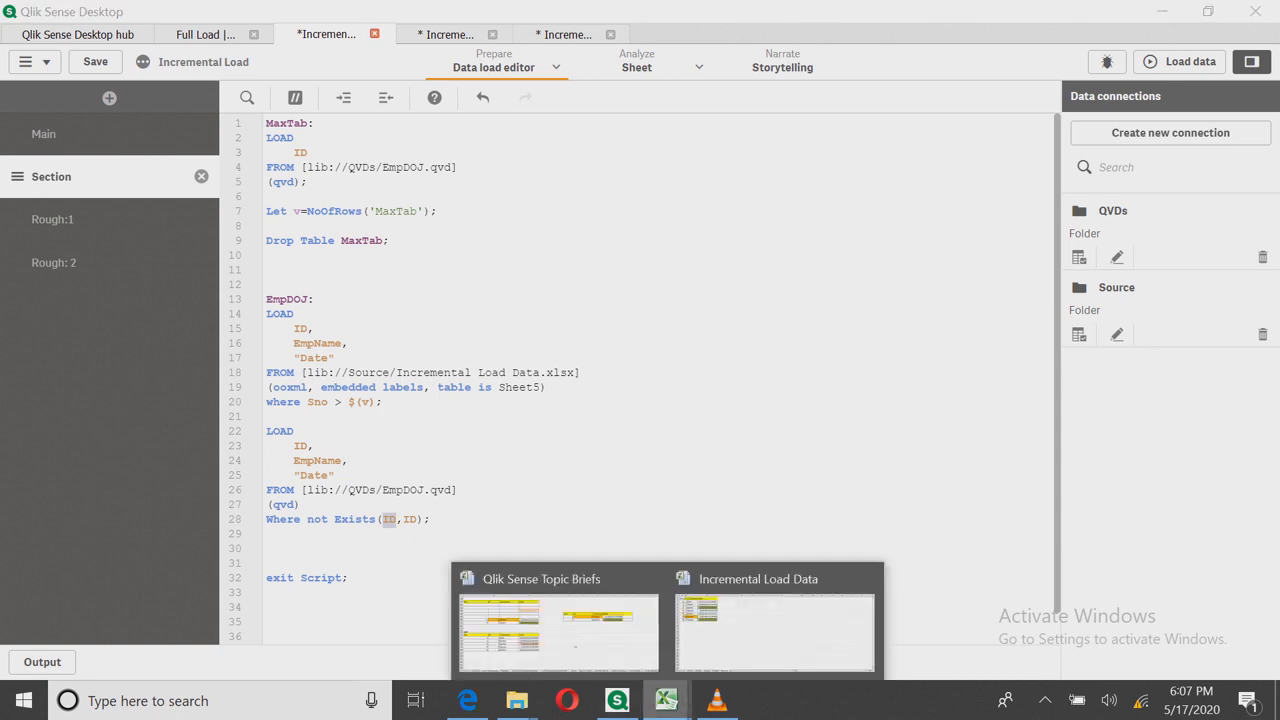
pyautogui.click(775, 630)
pyautogui.moveTo(40, 206); pyautogui.dragTo(205, 284)
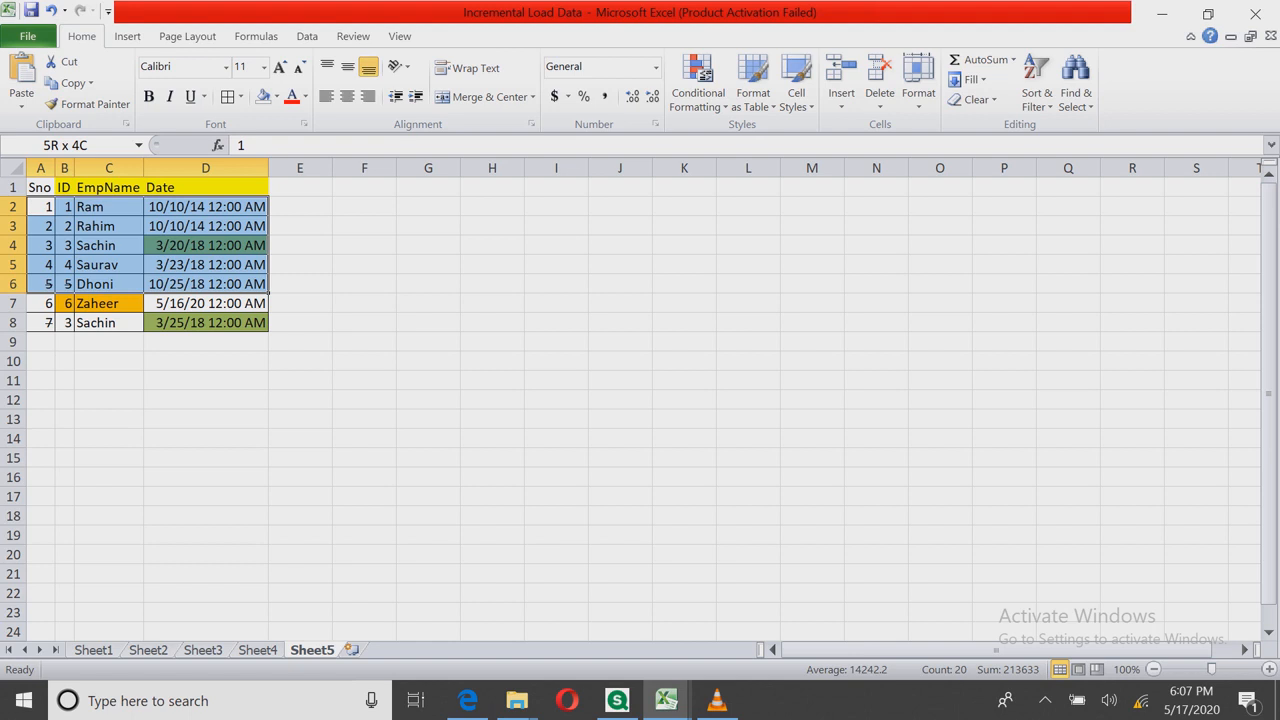
pyautogui.click(100, 206)
pyautogui.moveTo(66, 206); pyautogui.dragTo(74, 330)
pyautogui.click(73, 308)
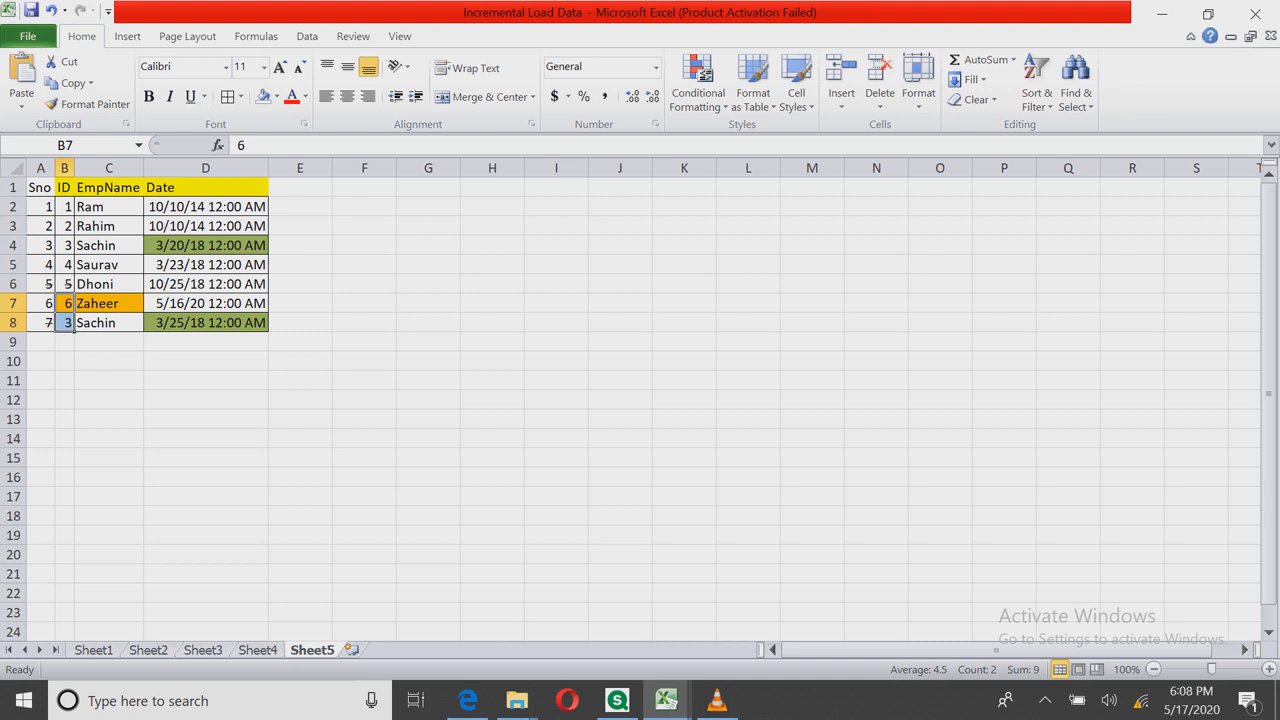
pyautogui.moveTo(66, 206); pyautogui.dragTo(268, 229)
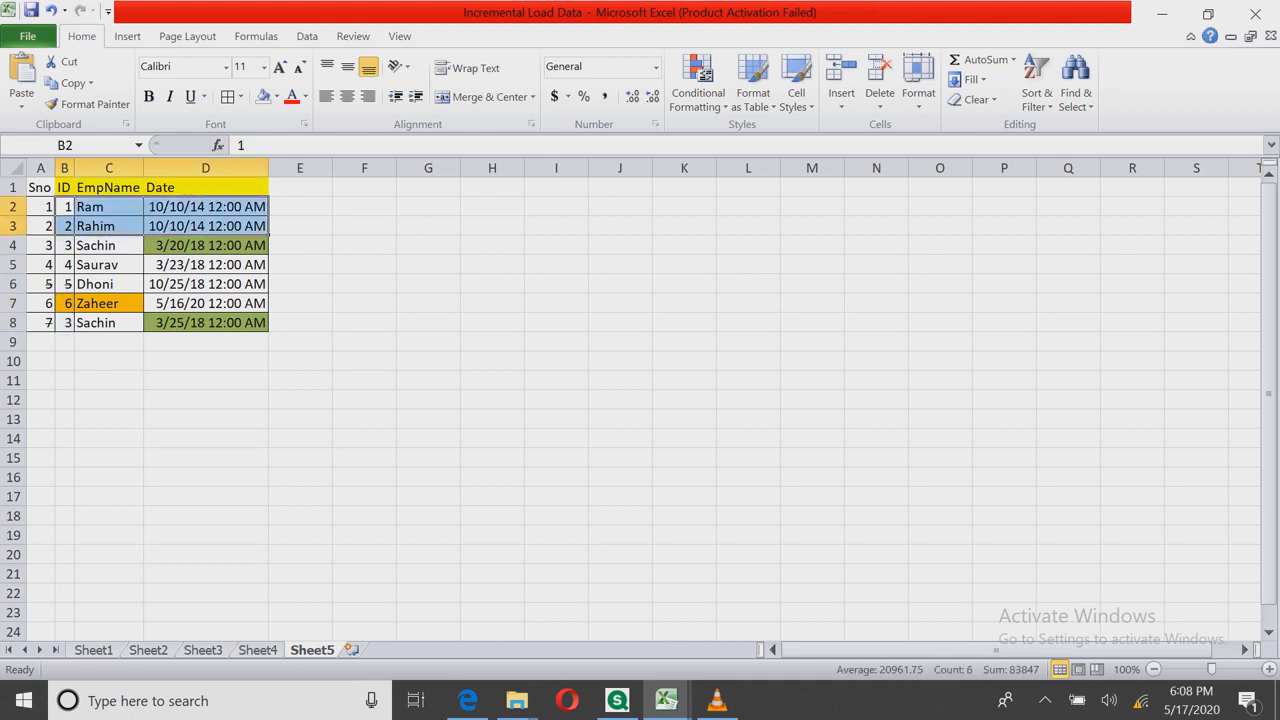
pyautogui.moveTo(100, 265); pyautogui.dragTo(215, 285)
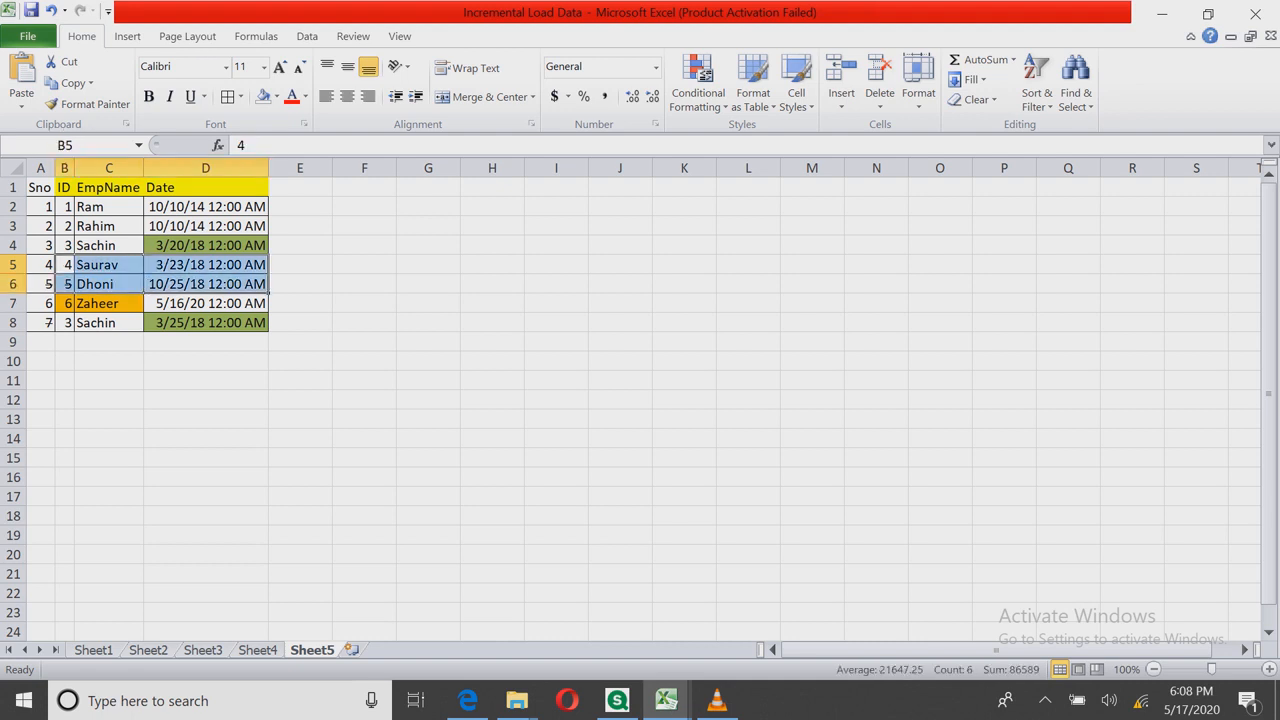
pyautogui.hotkey('alt', 'Tab')
pyautogui.click(428, 322)
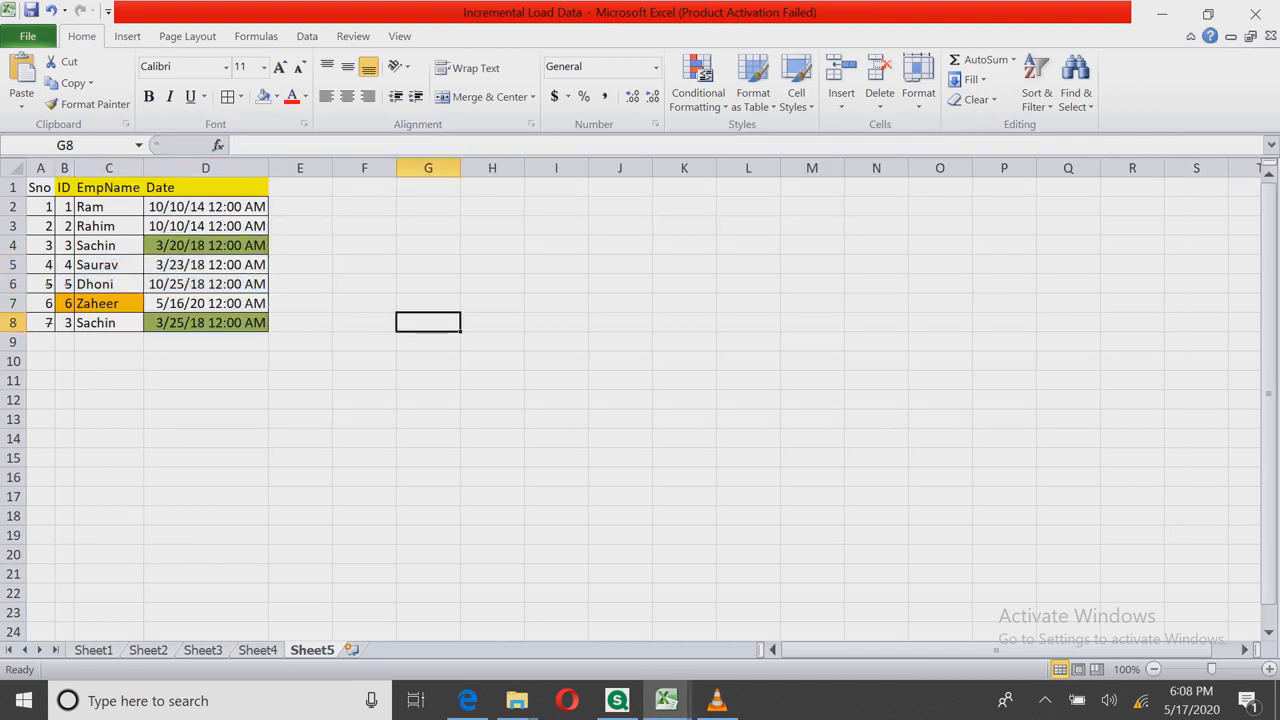
# Step: Return to Qlik Sense, run the incremental load script, and check the EmpDOJ table preview in the data model viewer
pyautogui.hotkey('alt', 'Tab')
pyautogui.press('Tab')
pyautogui.click(268, 534)
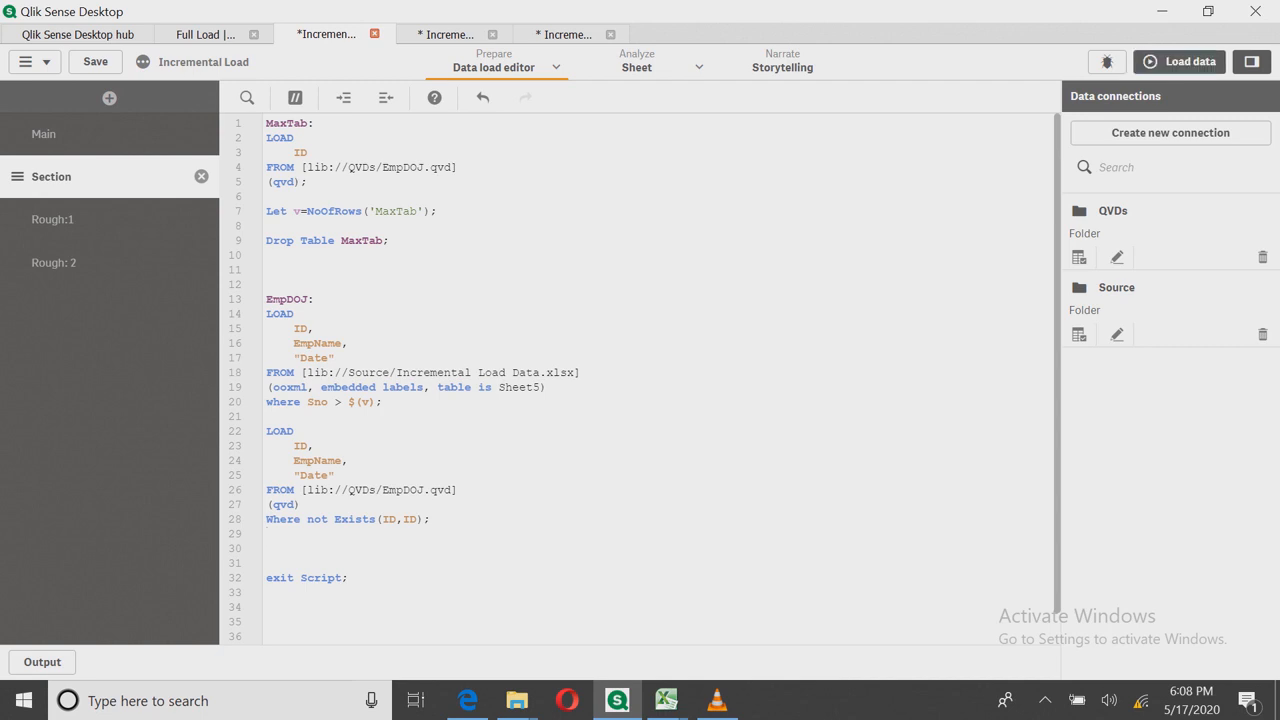
pyautogui.click(1180, 61)
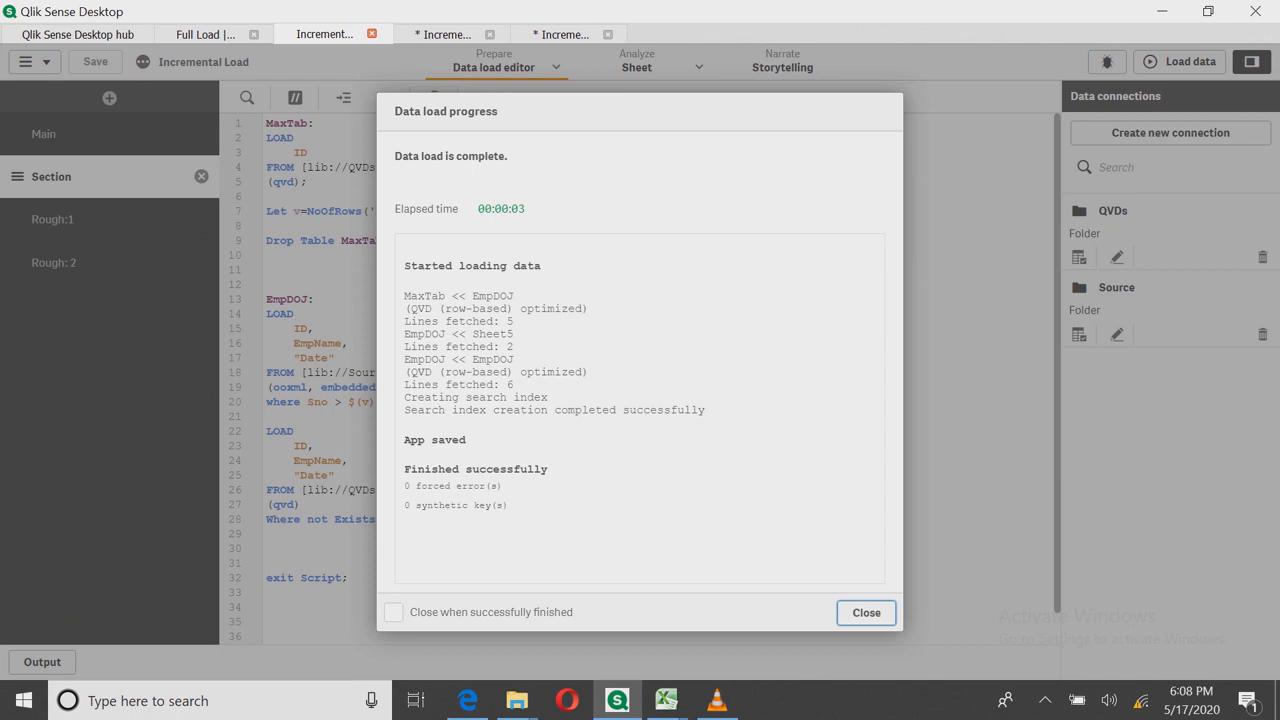
pyautogui.click(866, 613)
pyautogui.click(446, 35)
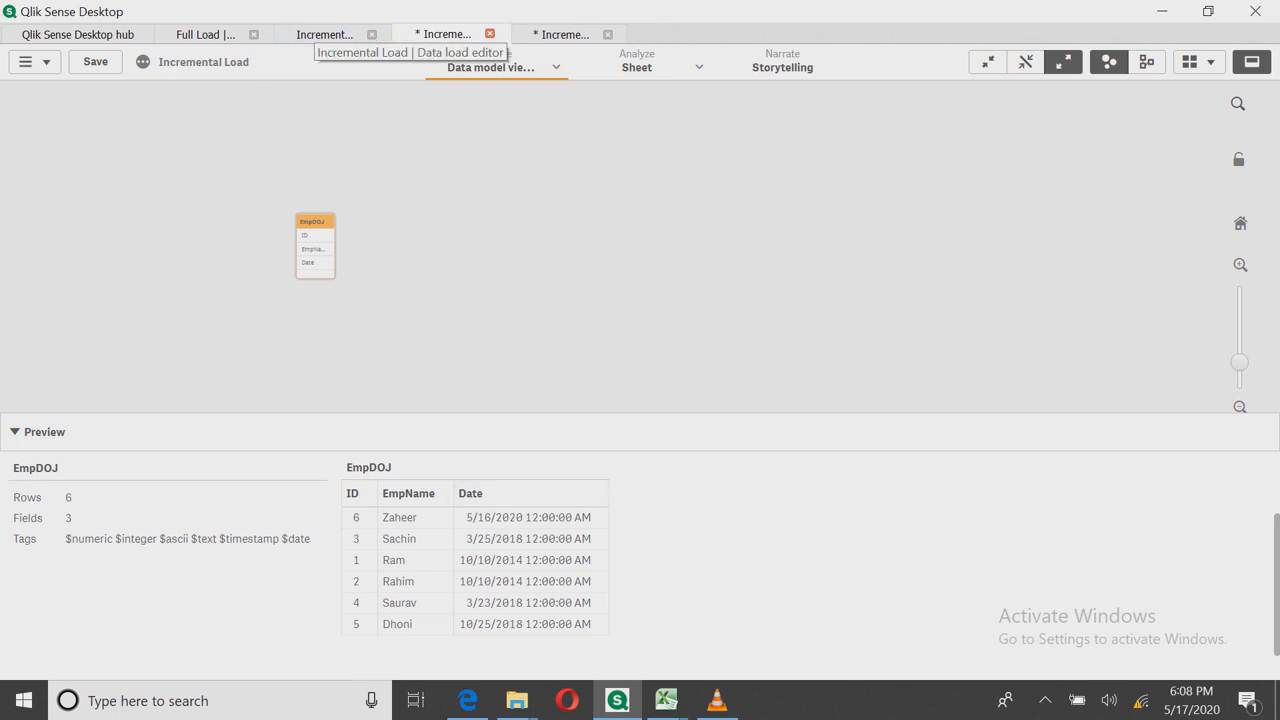
# Step: Review the Exists(ID,ID) condition and the Sheet5 filter Sno > $(v) in the load script
pyautogui.click(325, 35)
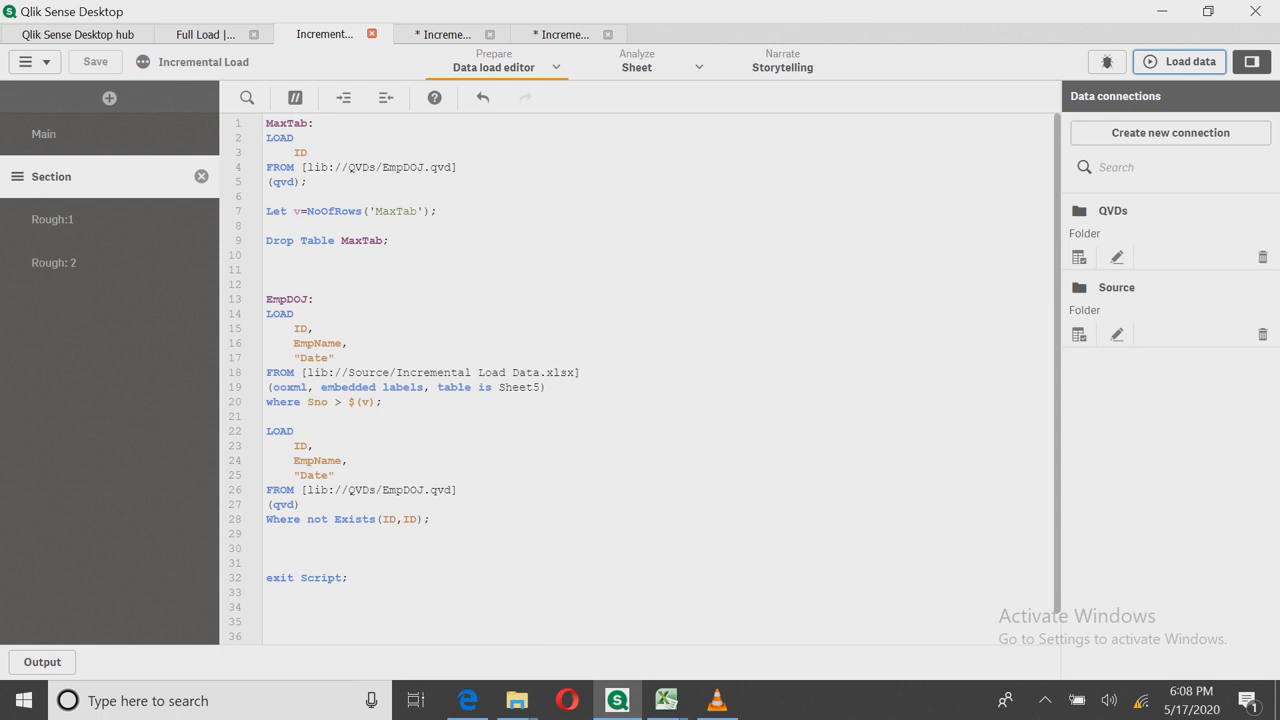
pyautogui.moveTo(418, 519); pyautogui.dragTo(341, 519)
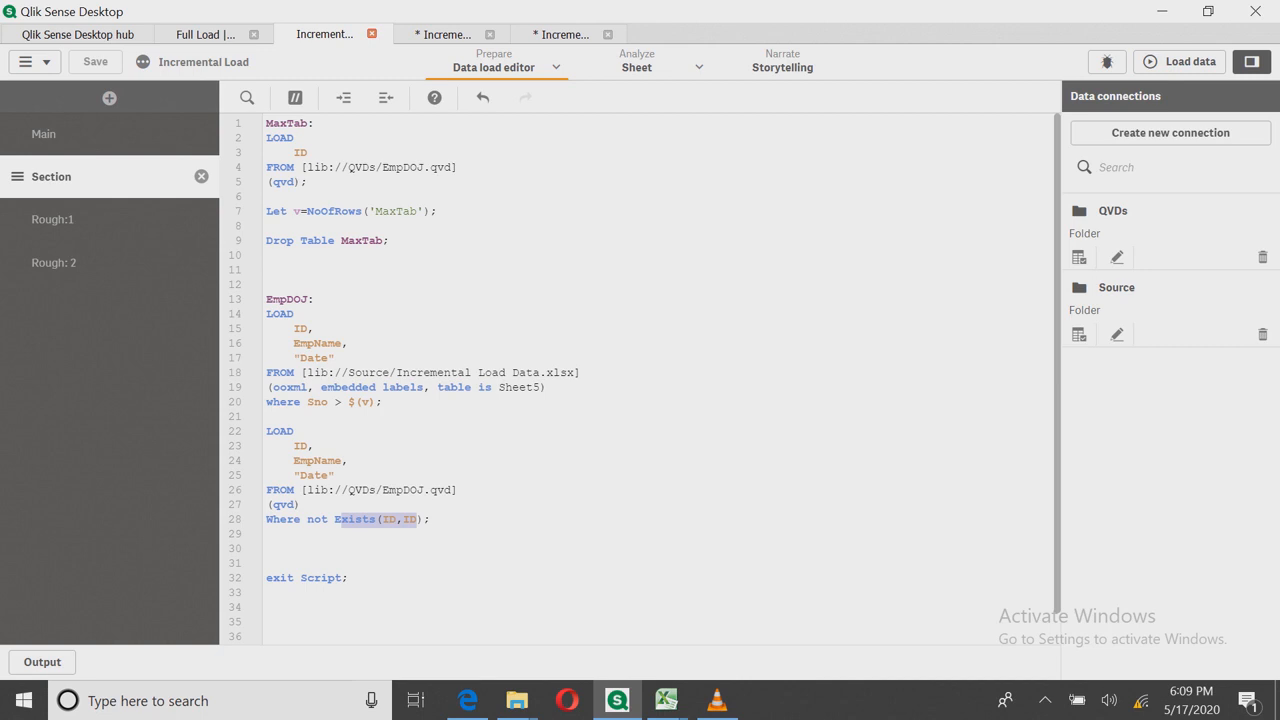
pyautogui.moveTo(362, 402); pyautogui.dragTo(348, 402)
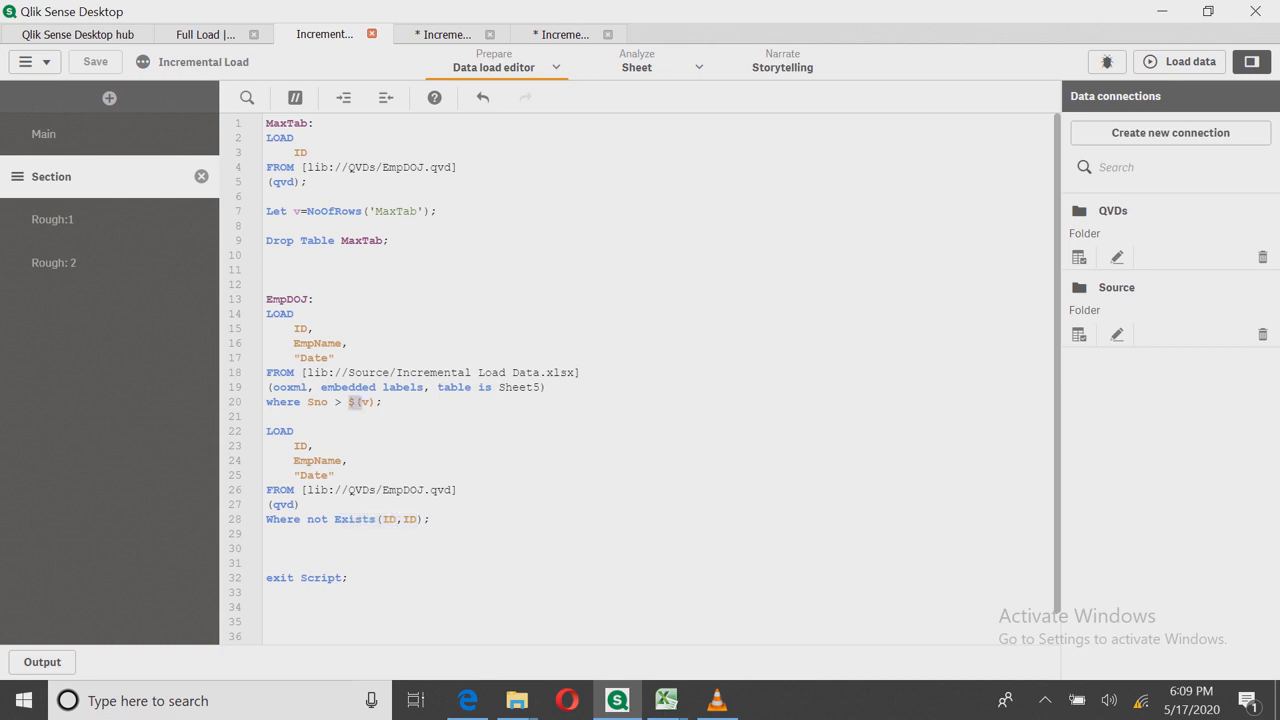